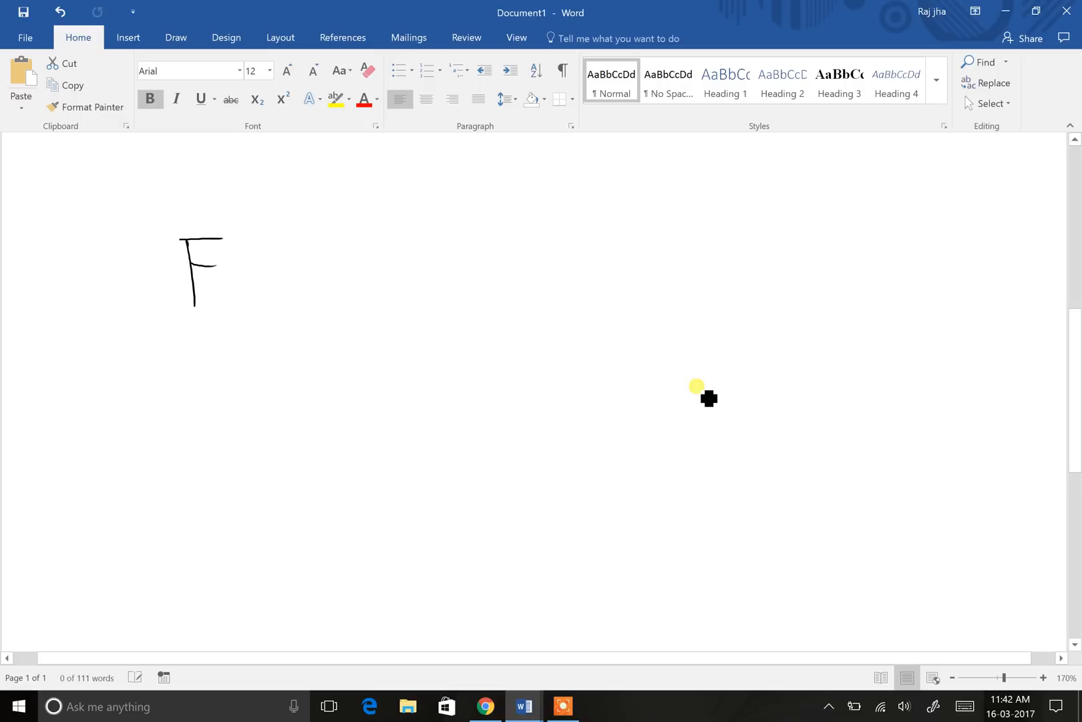
Step: Handwrite FY with a line leading to the dates 1 April – 31 March
left_click_drag(266, 256, 264, 320)
mouse_move(302, 278)
left_mouse_down()
mouse_move(472, 272)
mouse_move(517, 253)
mouse_move(520, 277)
left_mouse_up()
left_click_drag(545, 215, 546, 314)
left_click_drag(578, 246, 615, 254)
left_click_drag(622, 237, 628, 270)
left_click_drag(661, 224, 668, 266)
mouse_move(712, 237)
left_mouse_down()
mouse_move(761, 231)
mouse_move(805, 247)
mouse_move(830, 236)
left_mouse_up()
mouse_move(835, 180)
left_mouse_down()
mouse_move(840, 258)
mouse_move(877, 220)
mouse_move(944, 216)
left_mouse_up()
left_click_drag(970, 182, 969, 211)
left_click_drag(982, 182, 988, 209)
Step: Draw an arc from April to March with a label, and an arrow down to TAX
left_click_drag(620, 280, 859, 253)
left_click_drag(750, 338, 753, 366)
mouse_move(774, 334)
left_mouse_down()
mouse_move(771, 358)
mouse_move(791, 355)
left_mouse_up()
mouse_move(832, 311)
left_mouse_down()
mouse_move(811, 342)
mouse_move(908, 307)
left_mouse_up()
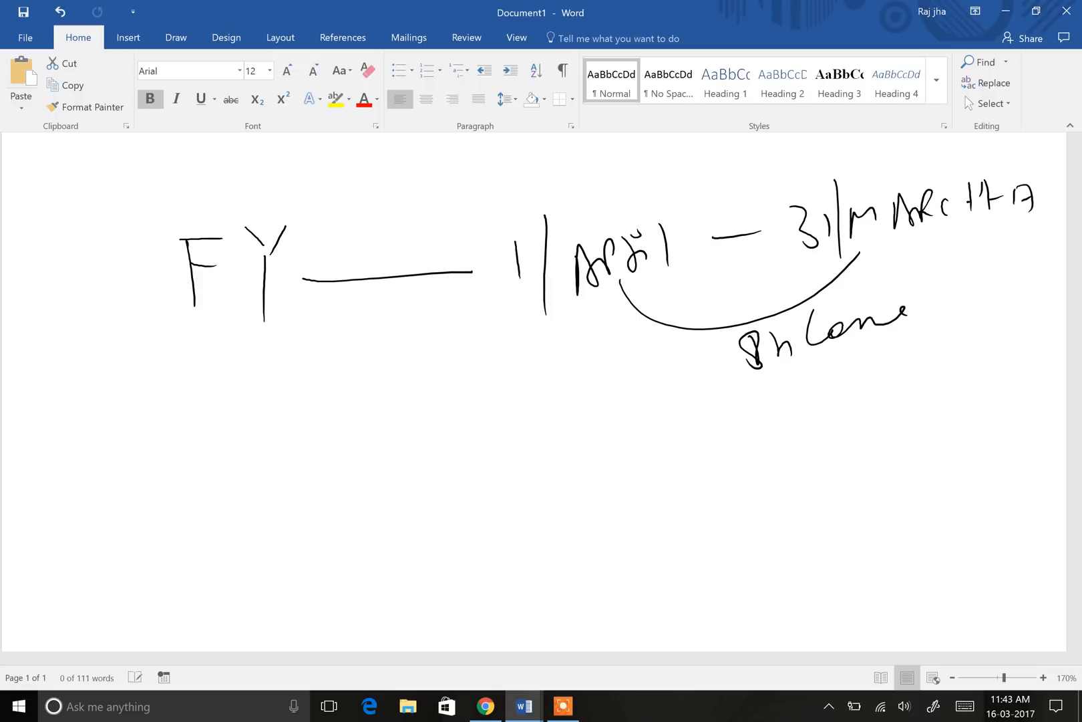
left_click_drag(725, 356, 558, 427)
mouse_move(602, 381)
left_mouse_down()
mouse_move(516, 445)
mouse_move(575, 443)
left_mouse_up()
mouse_move(392, 470)
left_mouse_down()
mouse_move(438, 455)
mouse_move(419, 496)
left_mouse_up()
mouse_move(451, 458)
left_mouse_down()
mouse_move(450, 494)
mouse_move(469, 492)
left_mouse_up()
left_click_drag(446, 486, 490, 469)
left_click_drag(480, 465, 500, 481)
Step: Add an arrow below TAX and write 17-18 under it
scroll(709, 398, "down", 3)
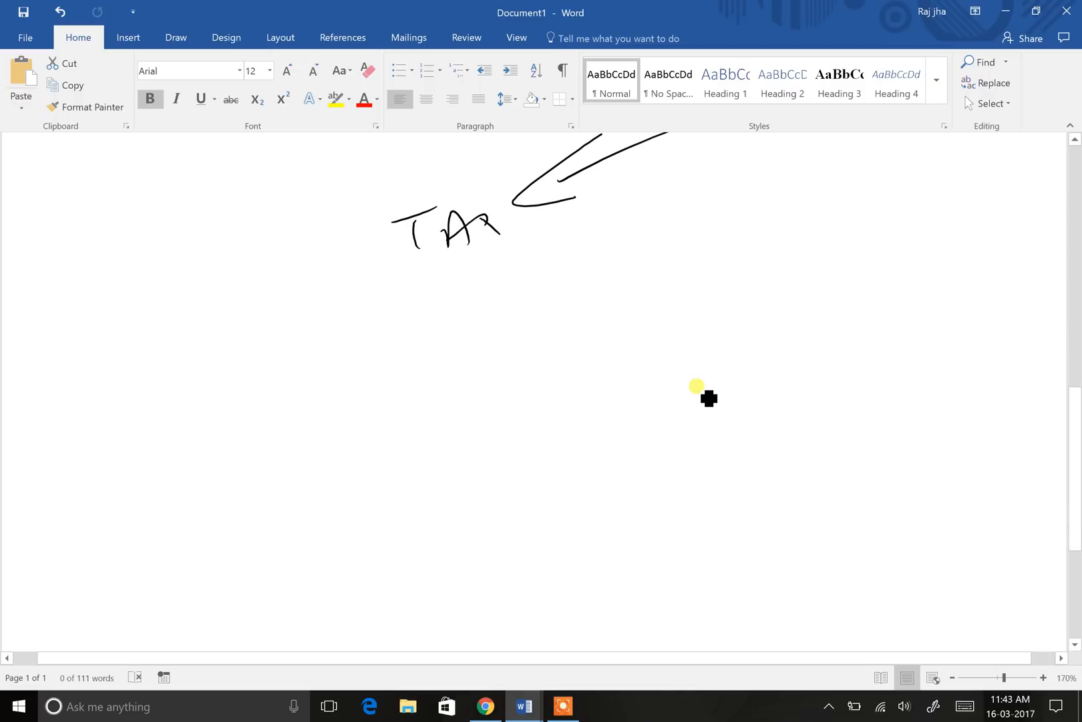
left_click_drag(427, 302, 479, 304)
left_click_drag(468, 375, 474, 400)
left_click_drag(472, 395, 488, 392)
left_click_drag(505, 385, 511, 382)
left_click_drag(571, 345, 563, 375)
mouse_move(476, 441)
left_mouse_down()
mouse_move(594, 374)
mouse_move(467, 444)
left_mouse_up()
scroll(708, 397, "up", 3)
Step: Write and circle 16-17 above the dates, with an arrow back to FY
left_click_drag(671, 188, 681, 276)
left_click_drag(690, 223, 699, 251)
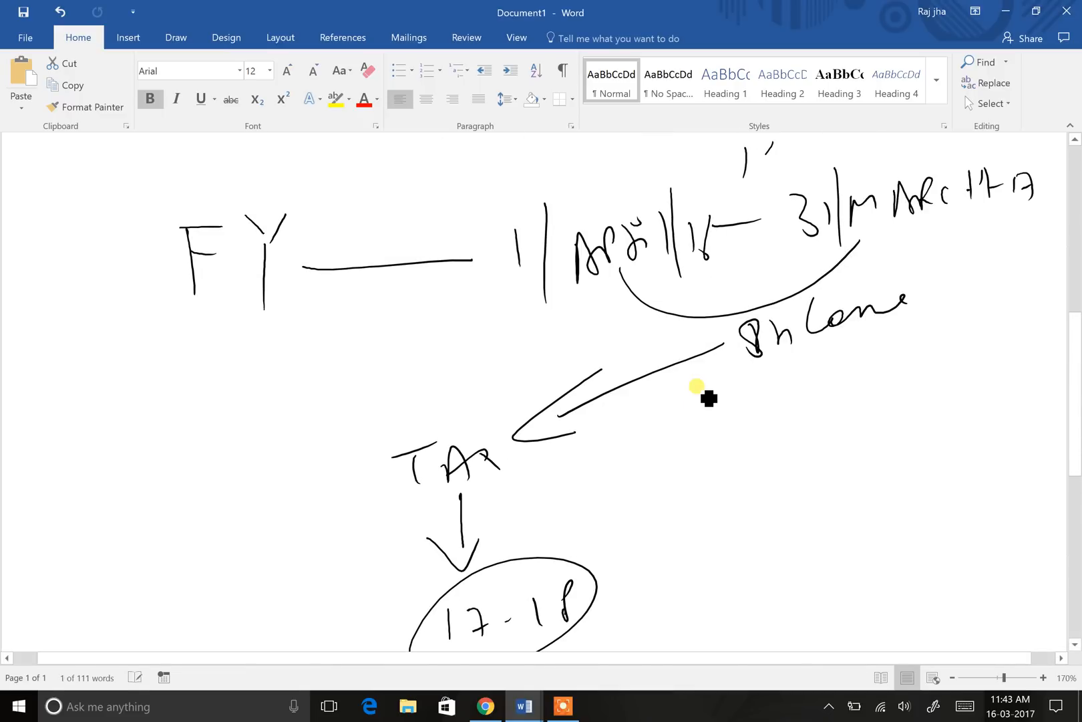
mouse_move(829, 145)
left_mouse_down()
mouse_move(835, 175)
mouse_move(867, 152)
mouse_move(735, 189)
left_mouse_up()
left_click_drag(818, 179, 834, 175)
mouse_move(704, 160)
left_mouse_down()
mouse_move(330, 209)
mouse_move(374, 235)
left_mouse_up()
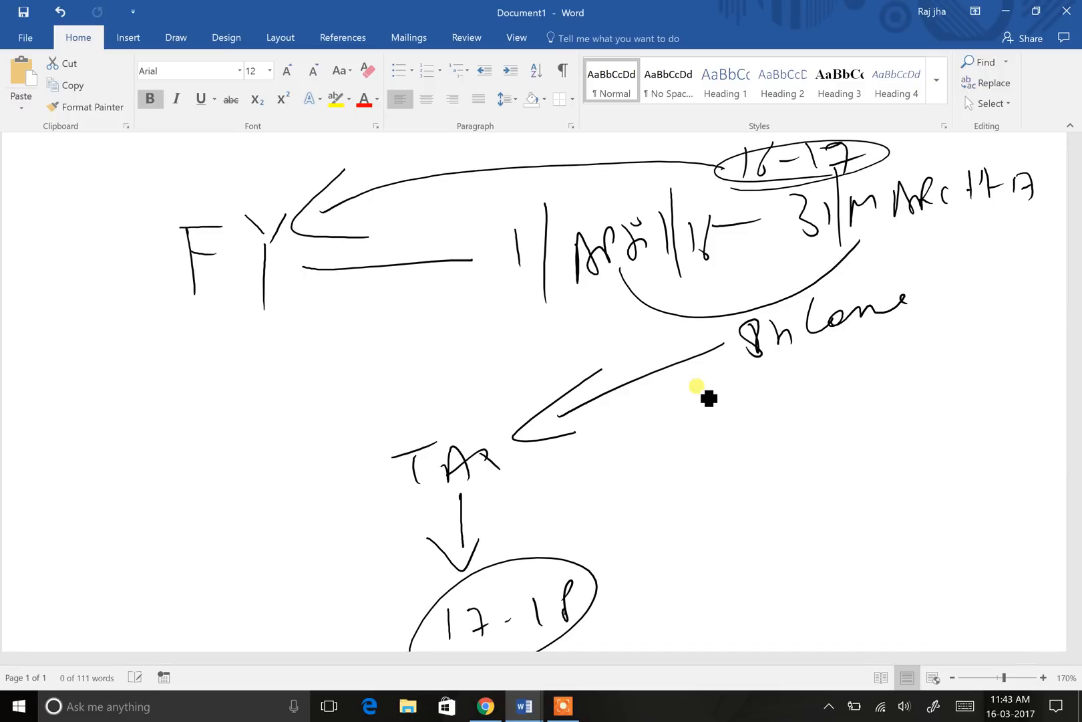
Step: Draw an arrow from 17-18 to a circled AY, then an arrow down from AY
scroll(698, 387, "down", 2)
scroll(698, 387, "down", 2)
mouse_move(583, 399)
left_mouse_down()
mouse_move(683, 384)
mouse_move(699, 410)
left_mouse_up()
mouse_move(741, 396)
left_mouse_down()
mouse_move(750, 366)
mouse_move(775, 404)
left_mouse_up()
left_click_drag(744, 387, 762, 375)
left_click_drag(812, 348, 813, 378)
mouse_move(755, 438)
left_mouse_down()
mouse_move(832, 401)
mouse_move(793, 434)
mouse_move(656, 496)
left_mouse_up()
left_click_drag(682, 439, 679, 506)
mouse_move(380, 576)
left_mouse_down()
mouse_move(409, 566)
mouse_move(418, 529)
left_mouse_up()
Step: Write 'Next Year to F.Y./P.Y.' below the diagram
left_click_drag(429, 556, 445, 561)
left_click_drag(483, 517, 499, 545)
left_click_drag(496, 521, 471, 555)
left_click_drag(511, 499, 512, 556)
left_click_drag(494, 538, 518, 528)
mouse_move(569, 500)
left_mouse_down()
mouse_move(567, 557)
mouse_move(613, 543)
mouse_move(652, 553)
left_mouse_up()
mouse_move(710, 497)
left_mouse_down()
mouse_move(712, 545)
mouse_move(735, 524)
left_mouse_up()
left_click_drag(742, 522, 739, 528)
left_click_drag(801, 488, 805, 550)
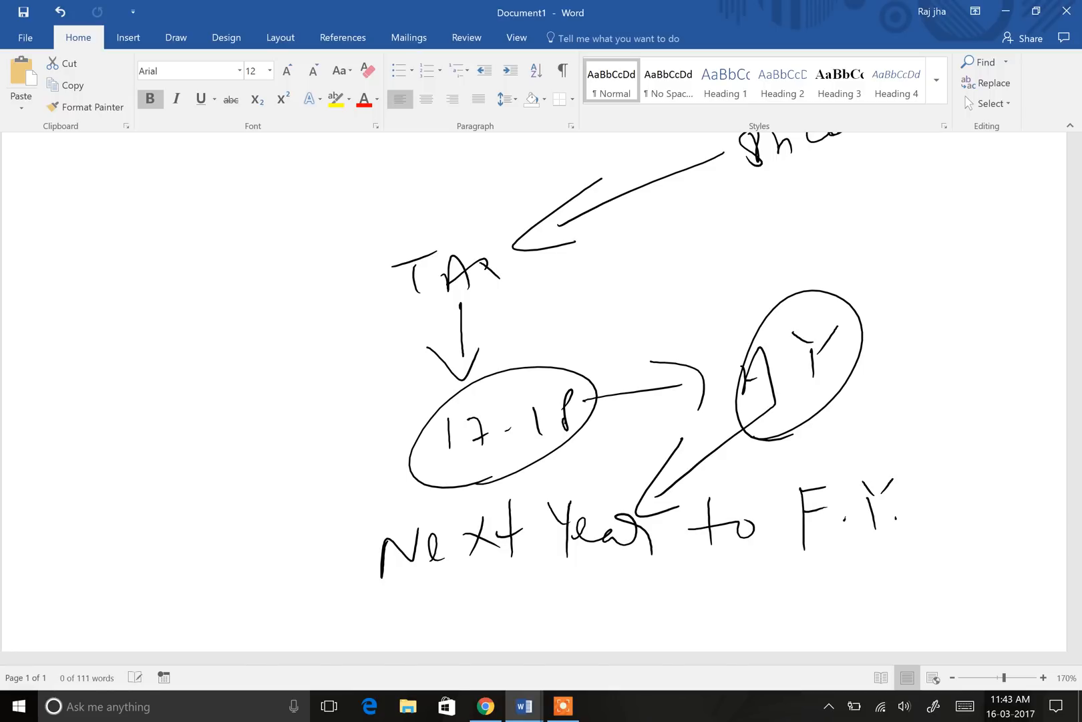
left_click_drag(953, 447, 911, 557)
left_click_drag(956, 490, 955, 531)
mouse_move(935, 475)
left_mouse_down()
mouse_move(969, 506)
mouse_move(1002, 487)
left_mouse_up()
left_click_drag(1015, 484, 1023, 474)
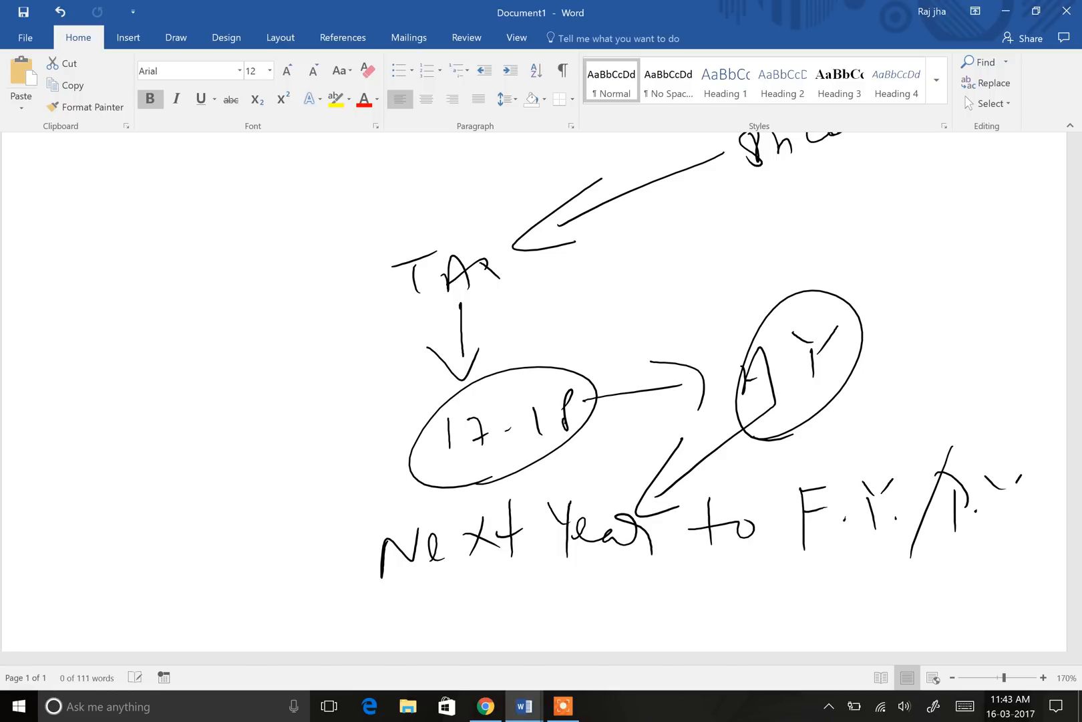
Step: Draw a curved arrow from AY to P.Y. and write a circled 16-17 beneath it
mouse_move(828, 350)
left_mouse_down()
mouse_move(932, 371)
mouse_move(977, 477)
left_mouse_up()
left_click_drag(995, 449, 977, 476)
left_click_drag(972, 545, 968, 585)
left_click_drag(984, 569, 1015, 583)
mouse_move(1026, 551)
left_mouse_down()
mouse_move(1044, 558)
mouse_move(1039, 583)
left_mouse_up()
mouse_move(973, 610)
left_mouse_down()
mouse_move(1035, 605)
mouse_move(974, 611)
left_mouse_up()
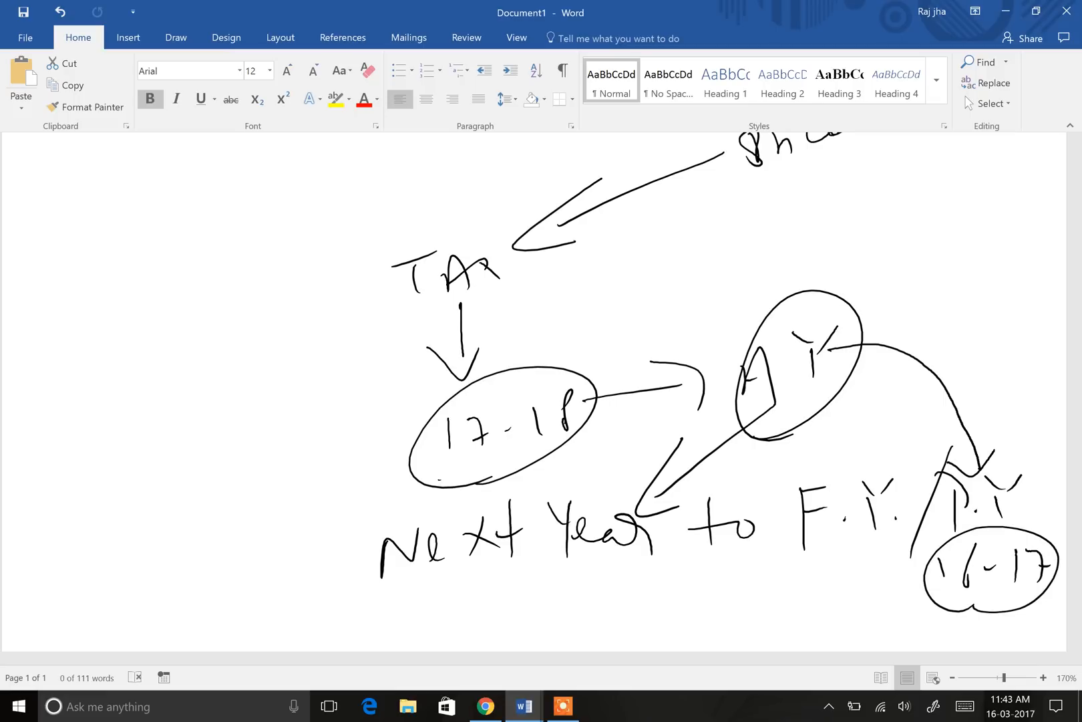
Step: Double-underline F.Y. and P.Y
left_click_drag(790, 570, 877, 540)
left_click_drag(790, 582, 877, 545)
left_click_drag(939, 527, 1017, 509)
left_click_drag(933, 536, 1016, 517)
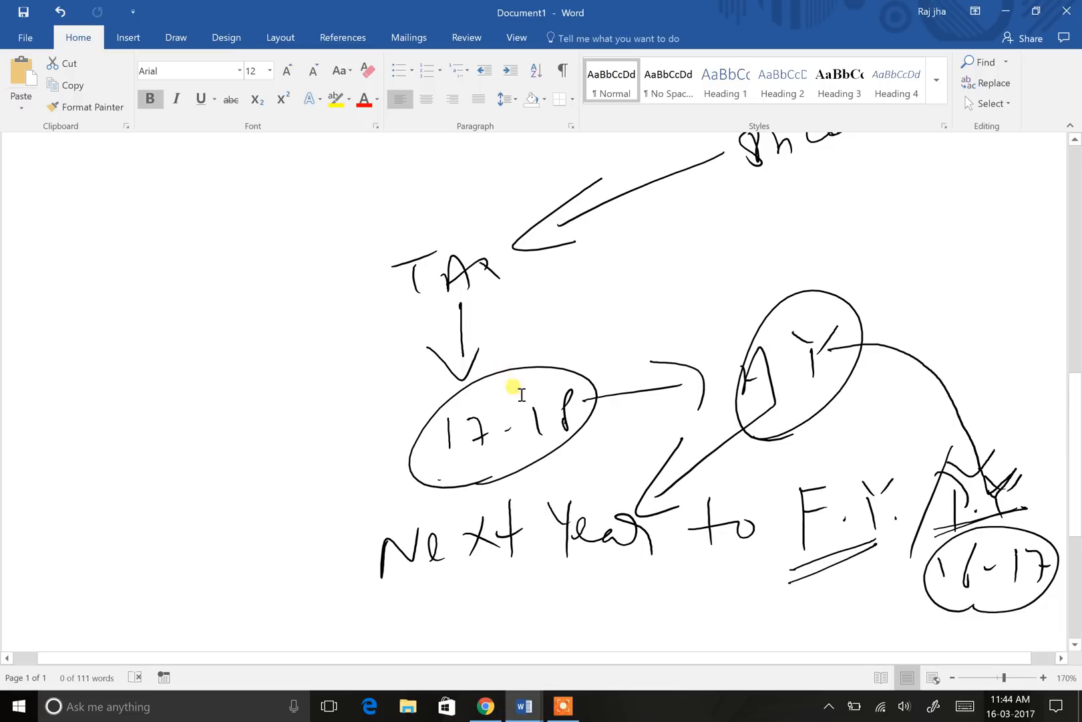
Step: Switch to the Chrome challan form and highlight its Assessment Year label
scroll(522, 394, "up", 15)
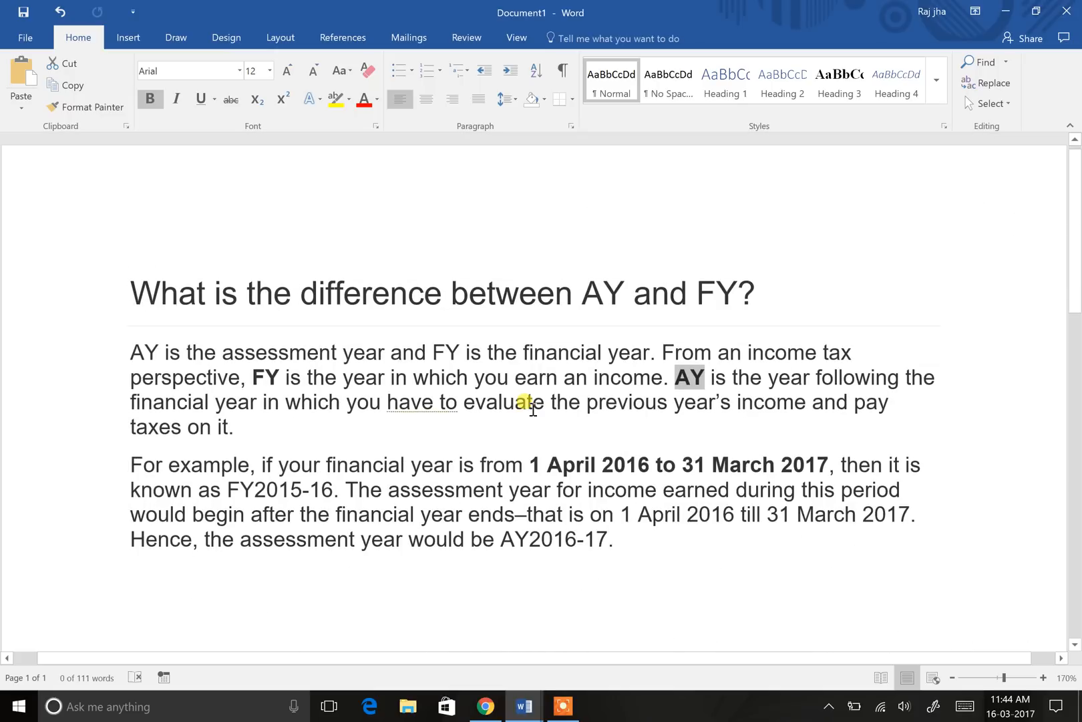
scroll(532, 409, "down", 15)
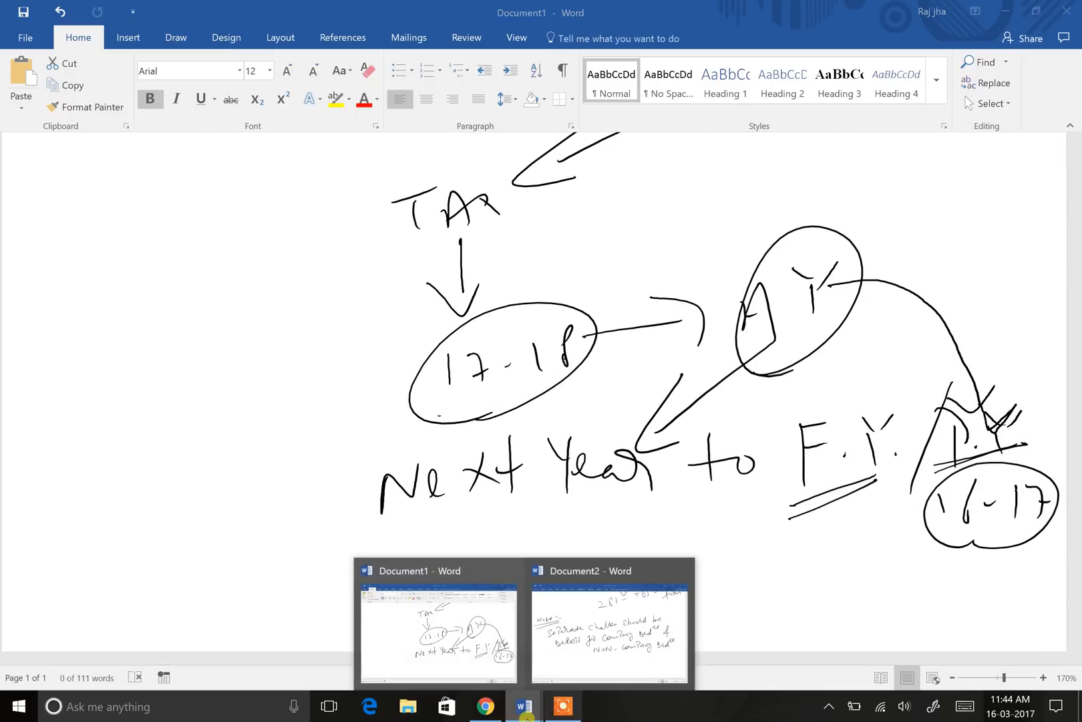
left_click(490, 710)
left_click_drag(583, 283, 728, 283)
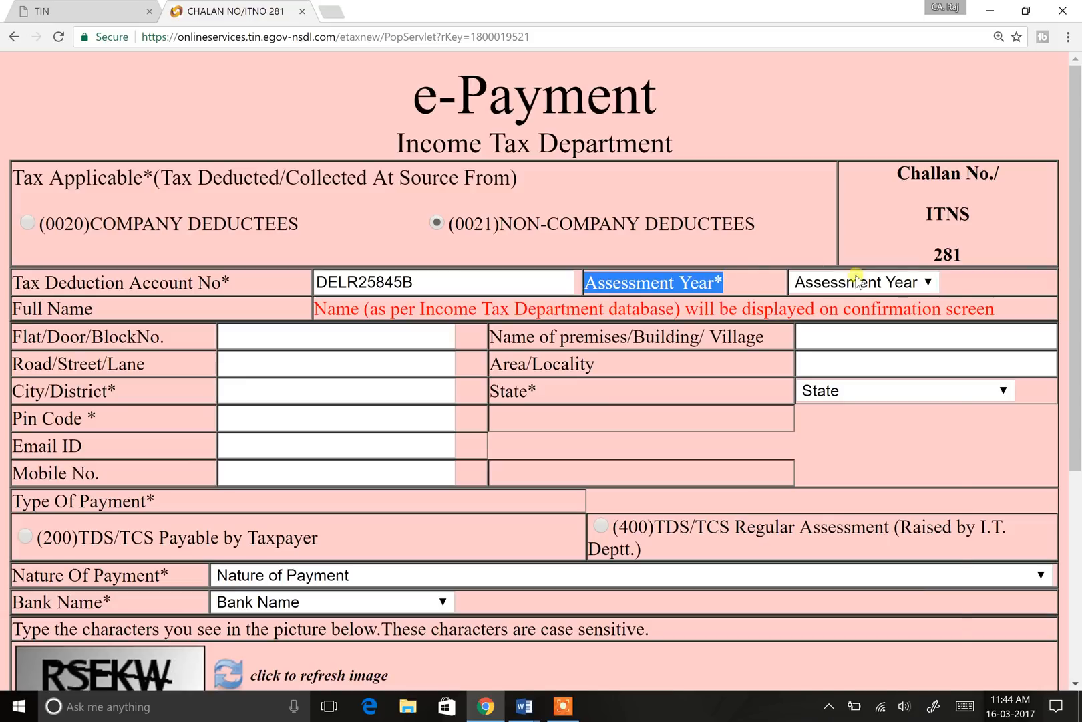
Step: Select Assessment Year 2017-18, briefly trying 2016-17 before reverting
left_click(894, 283)
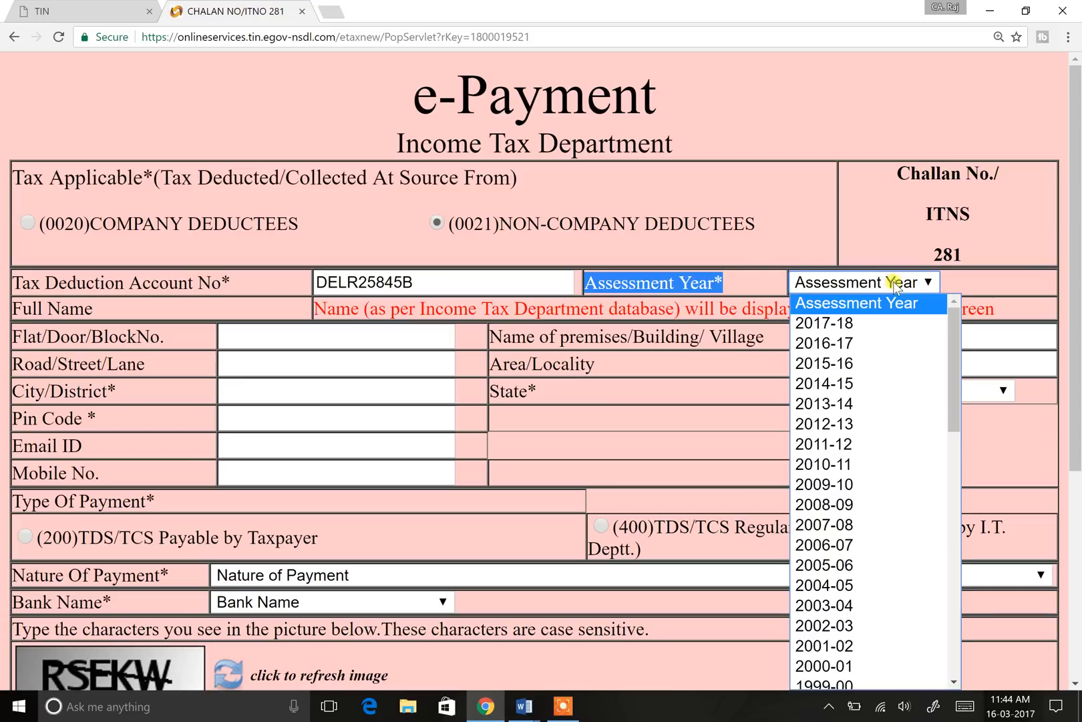
left_click(862, 323)
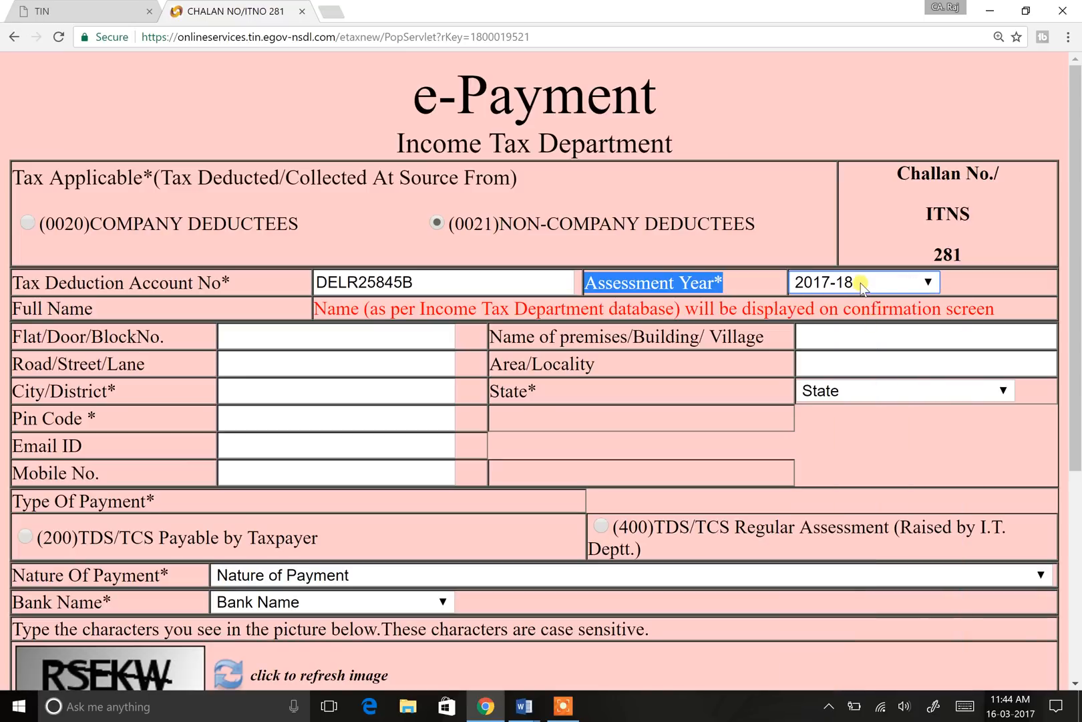
left_click(862, 286)
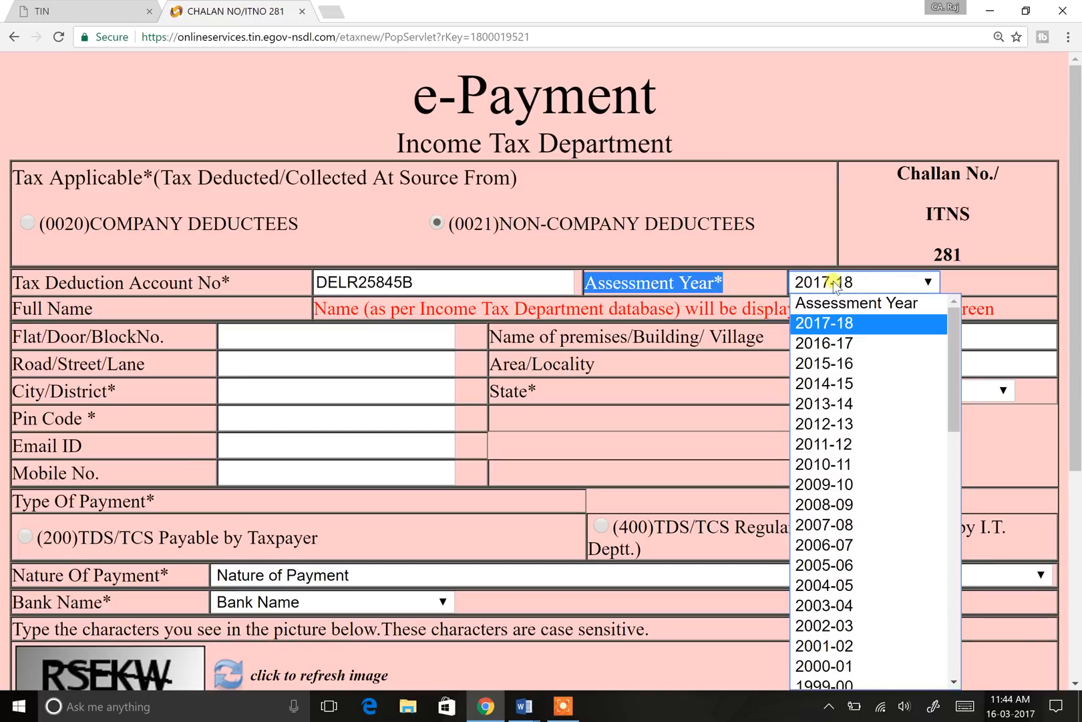
left_click(840, 346)
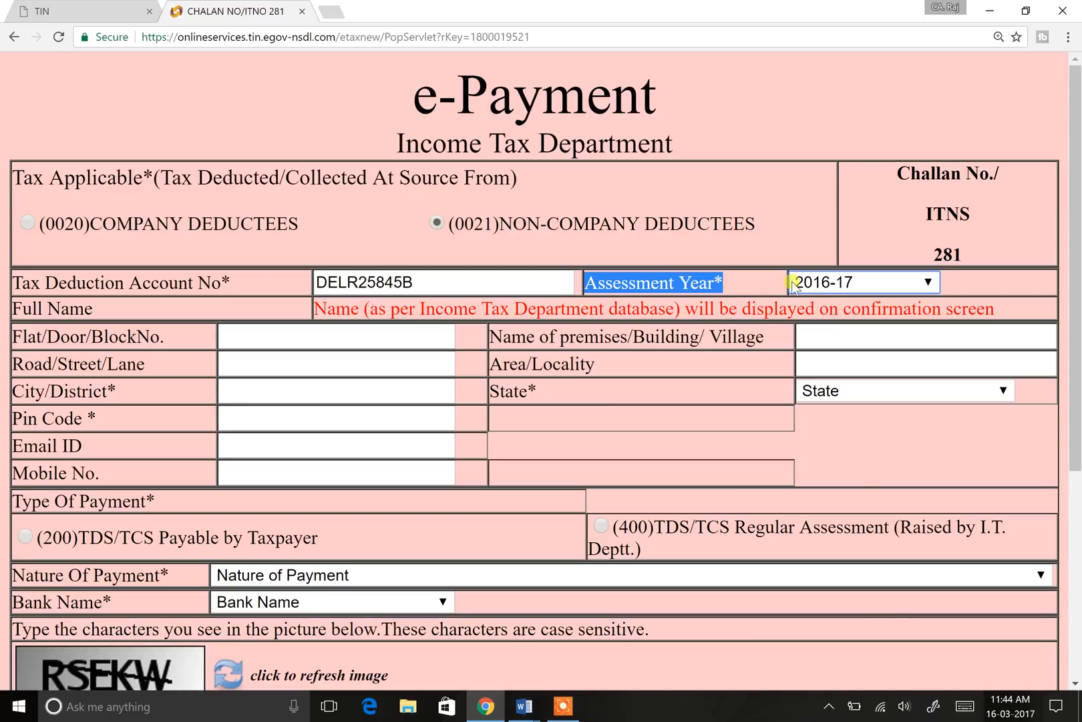
left_click(648, 283)
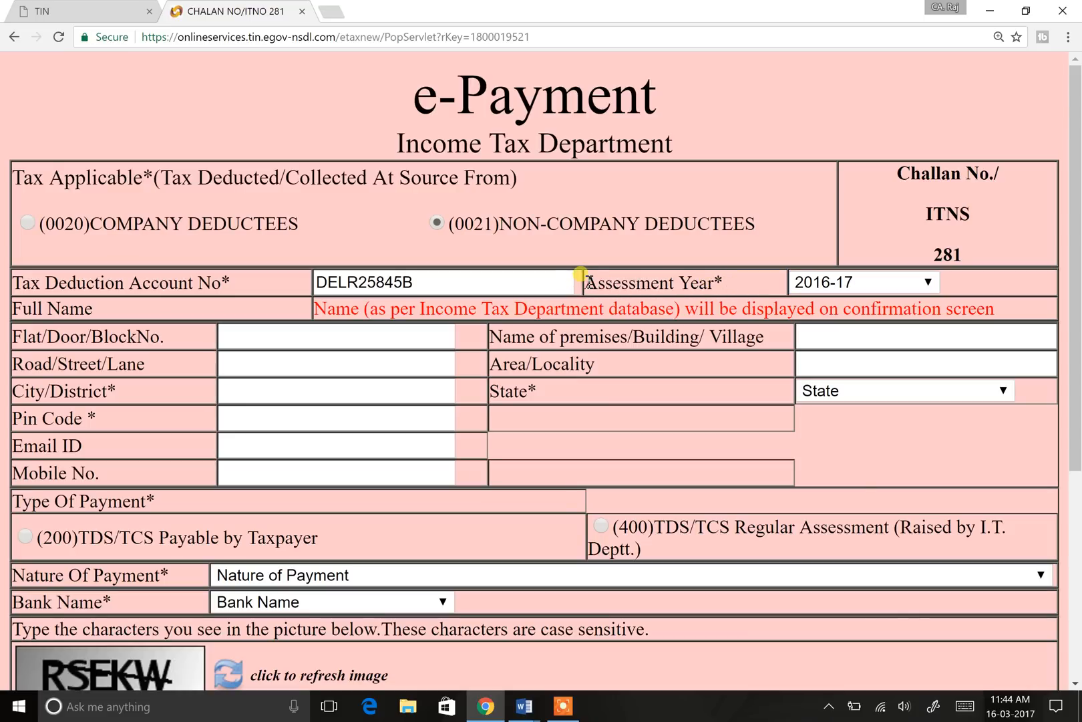
left_click_drag(580, 283, 762, 275)
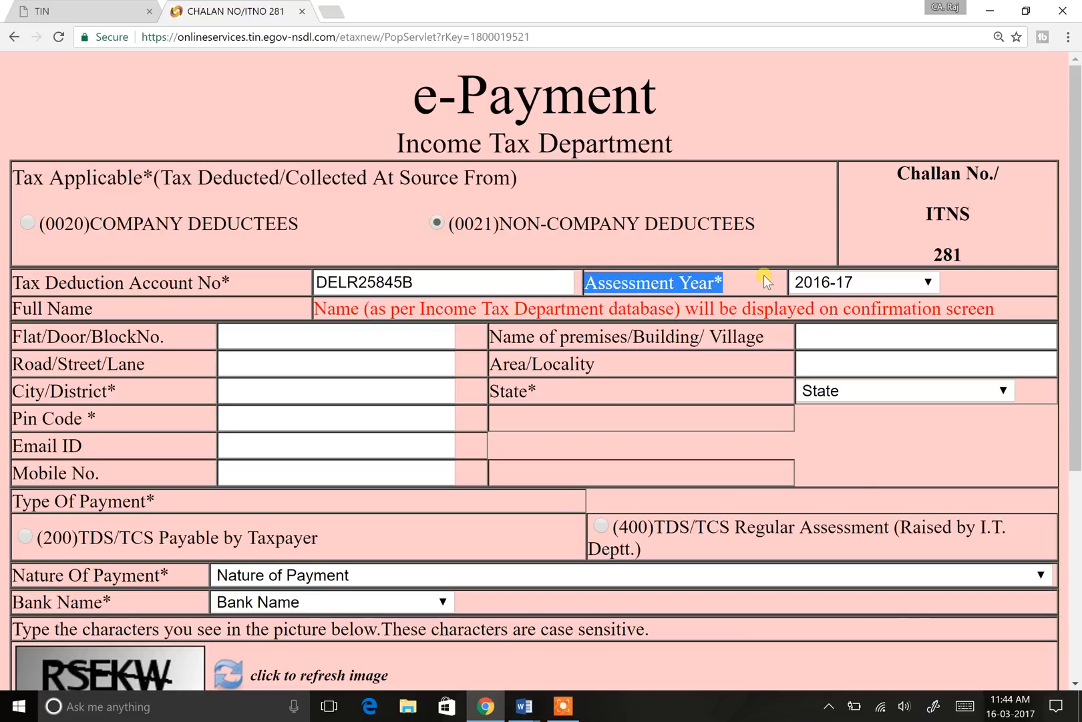
left_click(870, 280)
left_click(865, 319)
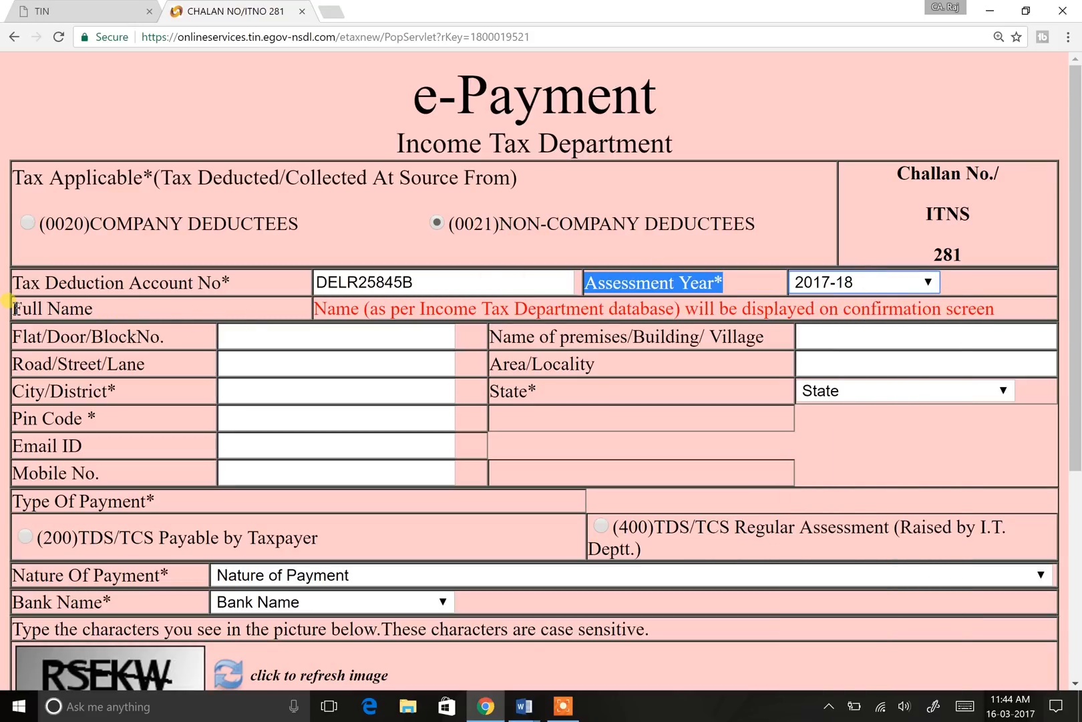
Step: Highlight the Full Name note and type test text 'DFSFDF' and 'FSD' in Flat/Door and premises
left_click_drag(13, 306, 95, 311)
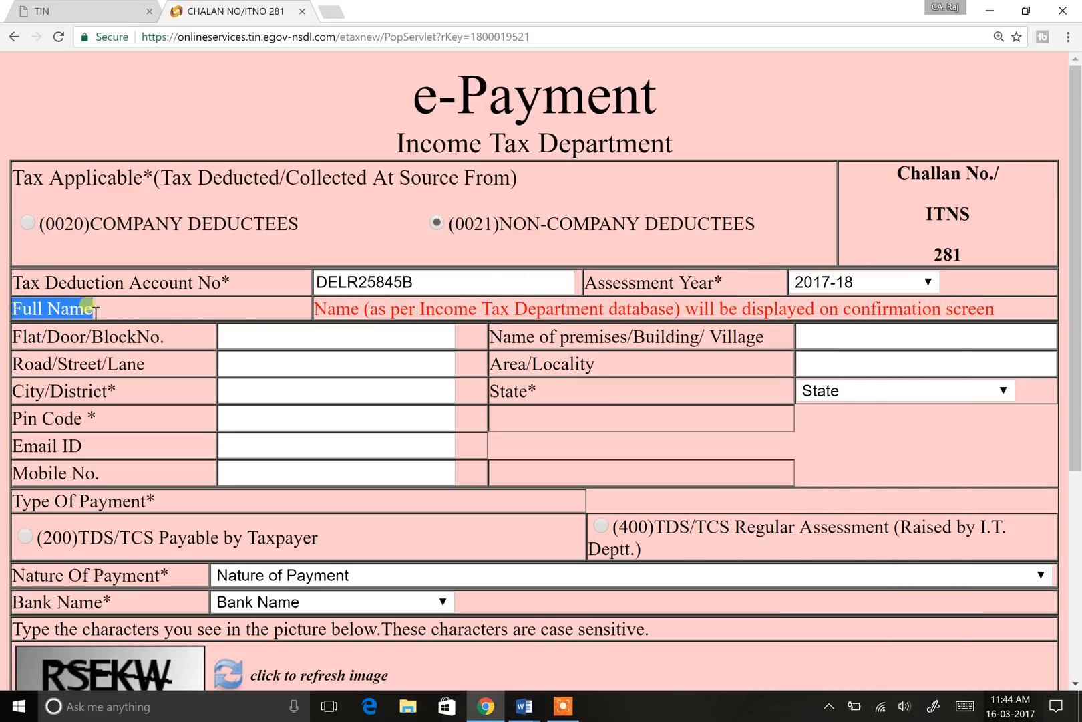
left_click_drag(362, 309, 366, 308)
triple_click(366, 308)
left_click(318, 339)
type("DFSFDF")
left_click(939, 342)
type("FSD")
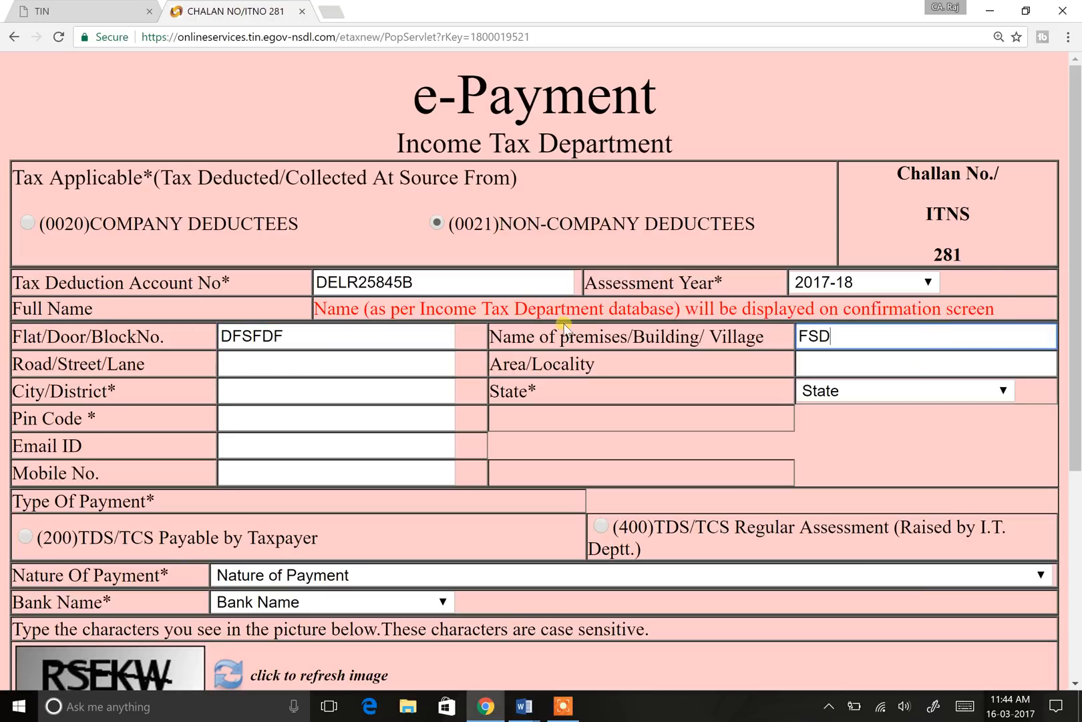
Step: Highlight the Full Name note and the tax deduction account number field
triple_click(525, 309)
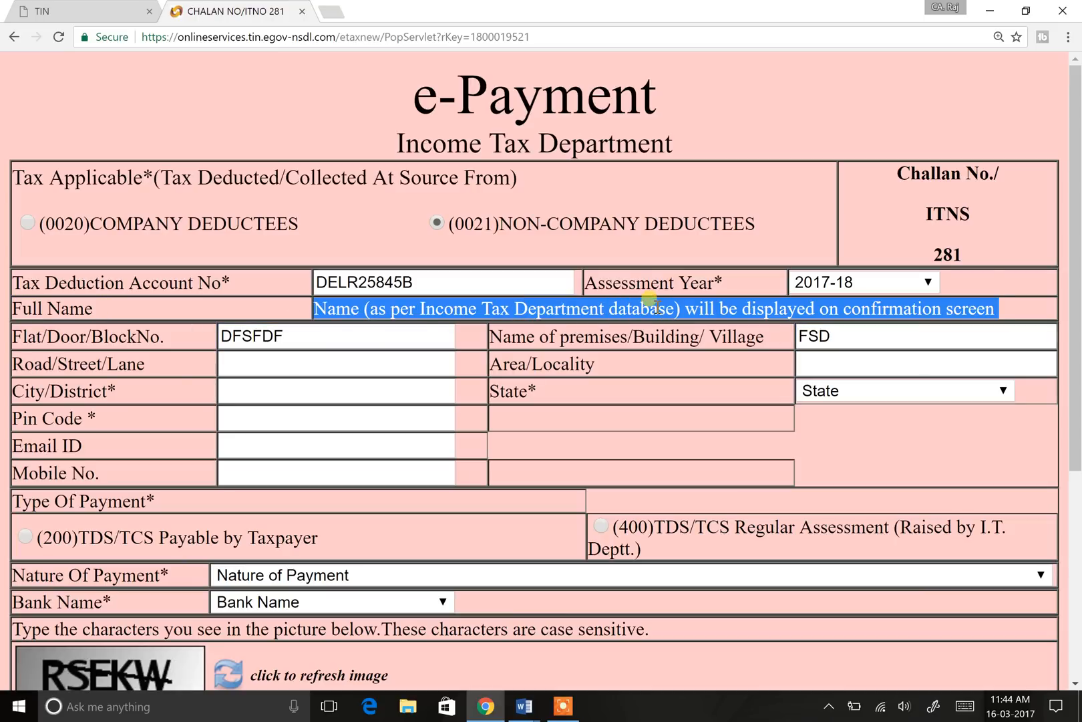
left_click_drag(314, 284, 432, 279)
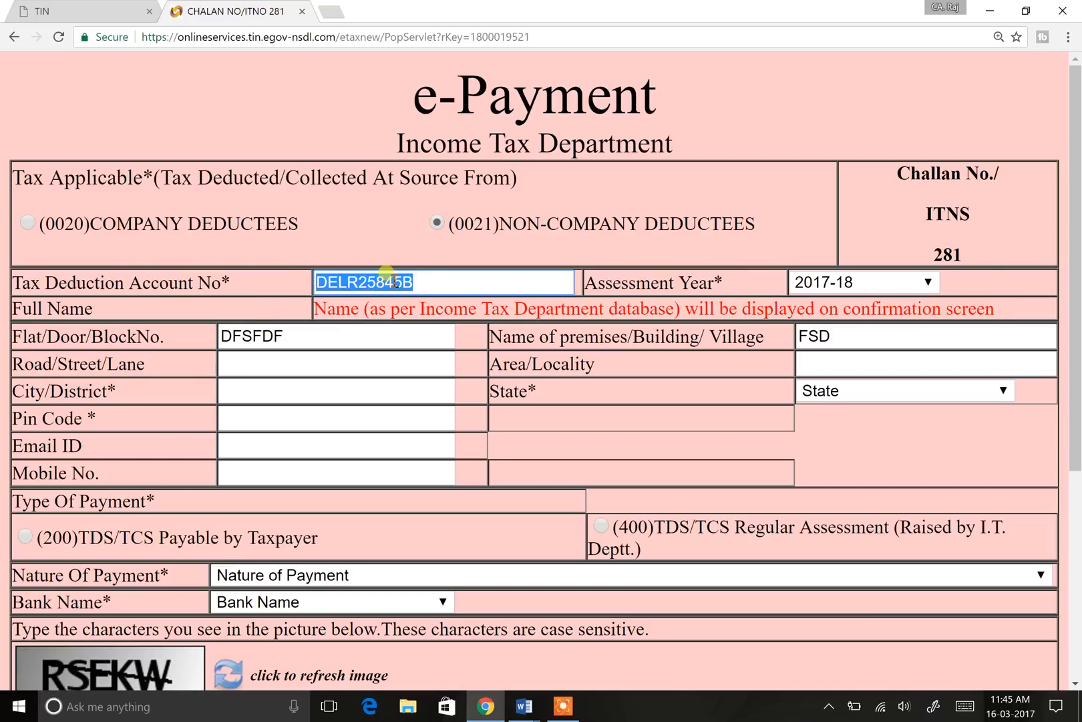
left_click_drag(371, 309, 1001, 308)
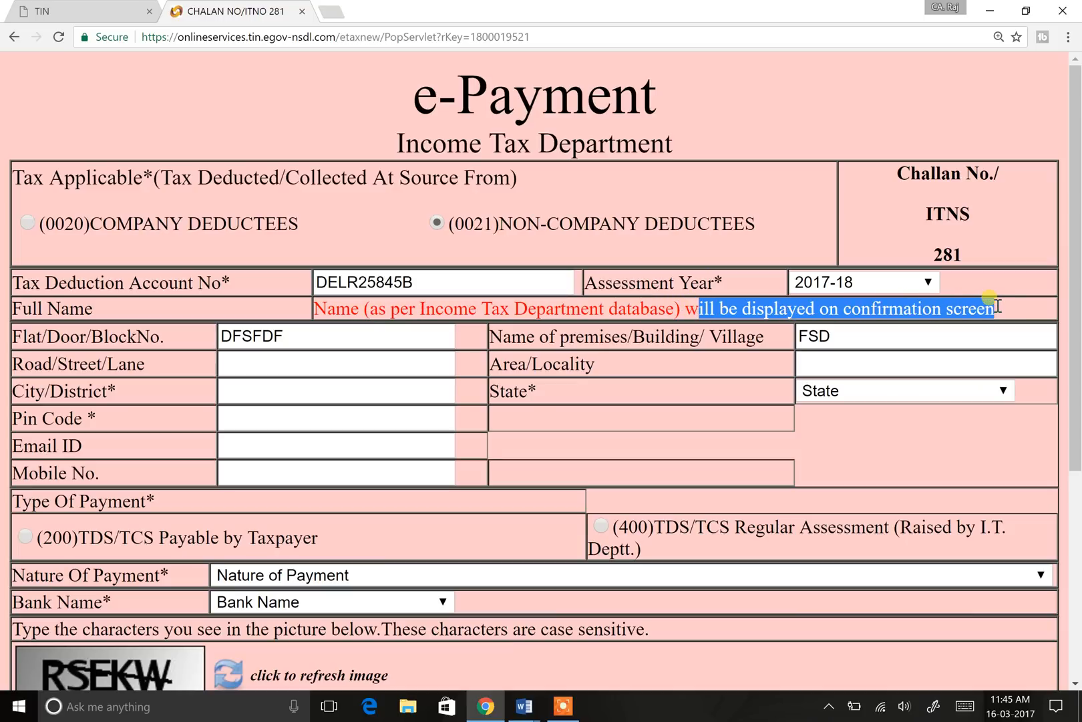
left_click(541, 311)
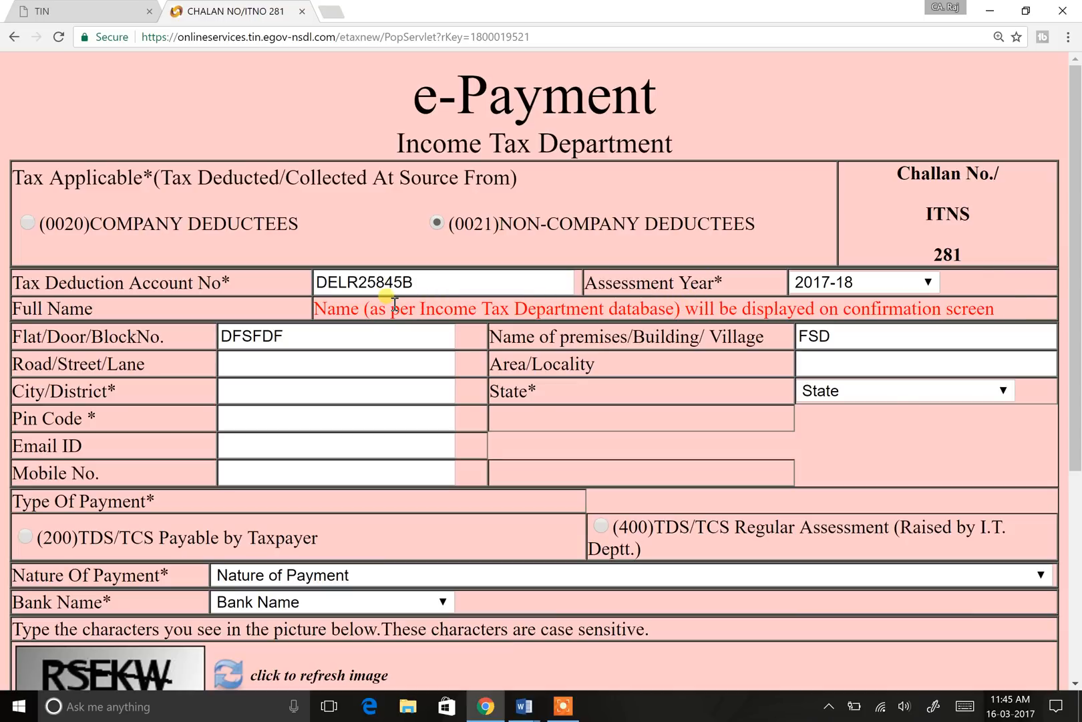
left_click(438, 281)
Step: Erase the test text from the Flat/Door and premises fields, highlighting the address labels
left_click(329, 329)
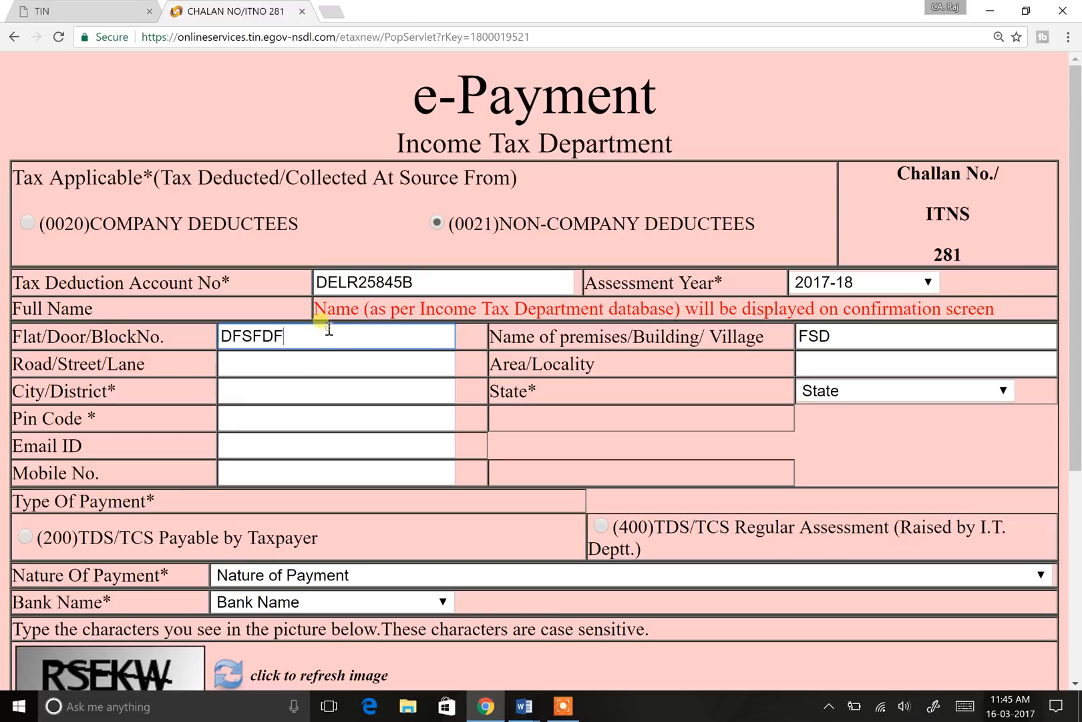
key("BackSpace")
key("BackSpace")
key("BackSpace")
key("BackSpace")
key("BackSpace")
left_click_drag(27, 334, 169, 346)
left_click_drag(549, 337, 705, 338)
left_click_drag(518, 364, 596, 364)
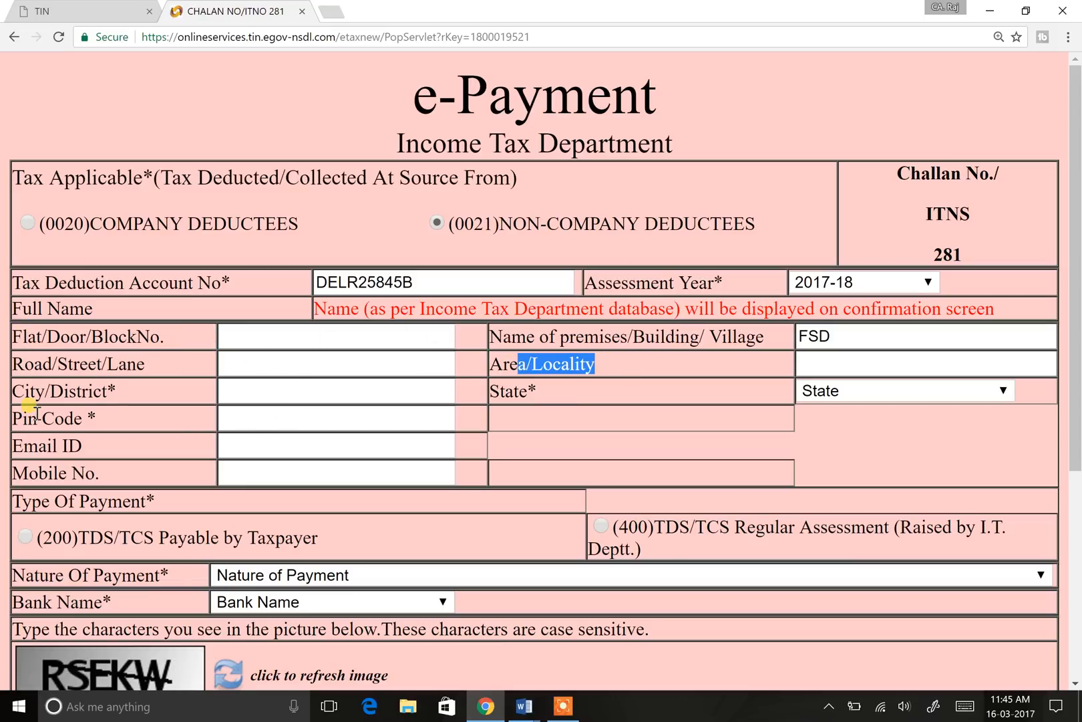
left_click(59, 468)
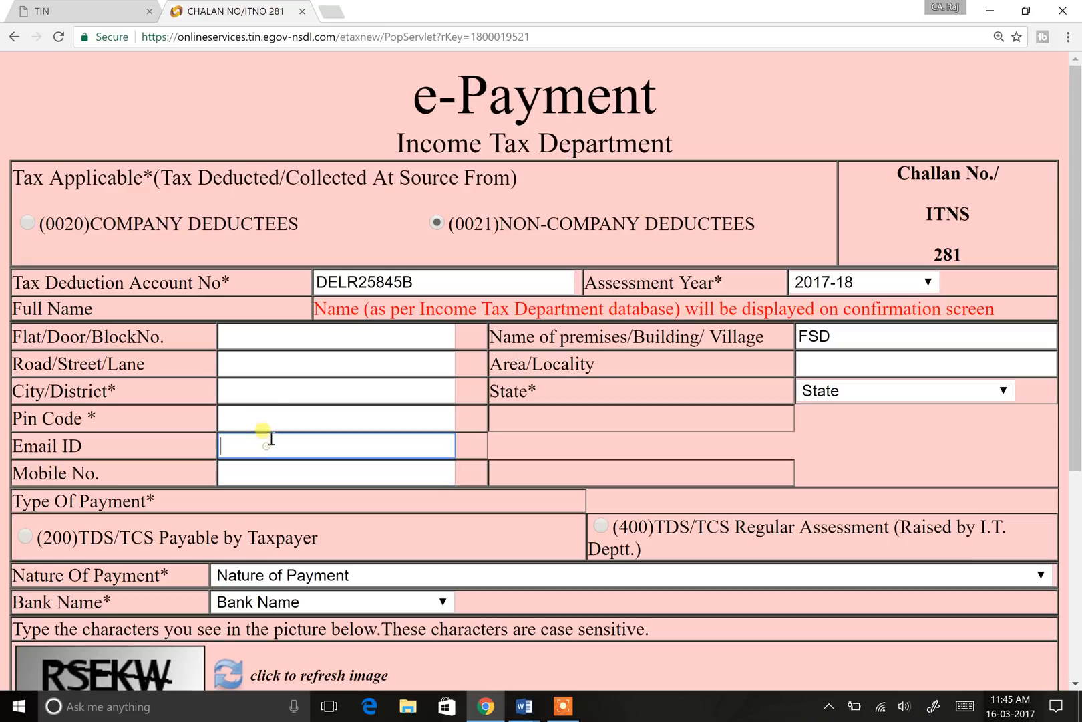
left_click(260, 394)
left_click(862, 334)
key("BackSpace")
key("BackSpace")
key("BackSpace")
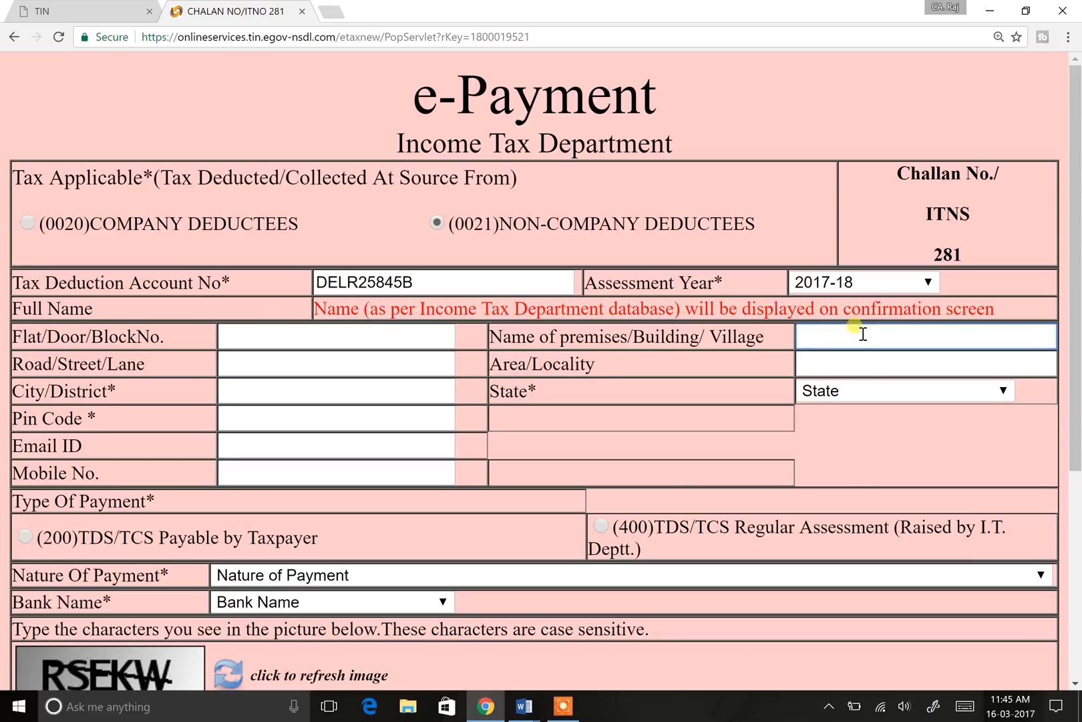
Step: Fill the Flat/Door, premises and next address field with 'ABC'-style placeholder text
left_click(280, 339)
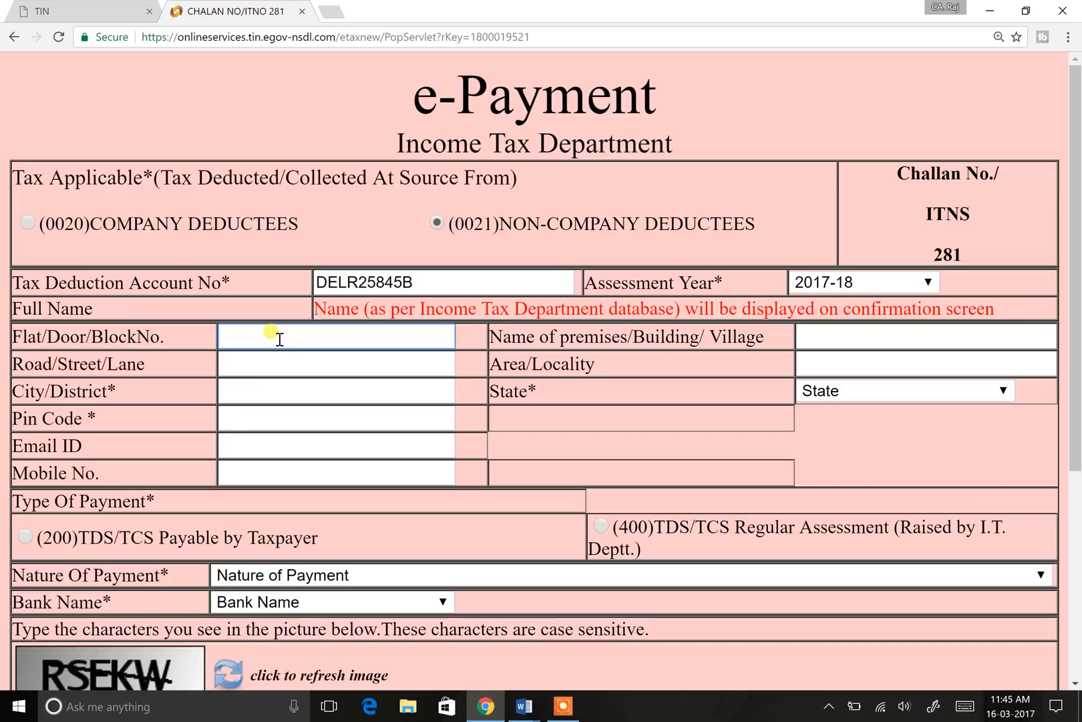
type("ABC")
key("Tab")
type("ANC")
key("BackSpace")
key("BackSpace")
type("BC")
key("Tab")
type("ABC")
Step: Enter Area ROHINI, City DELHI, State Delhi and Pin Code 110085
key("Tab")
type("ROHINI")
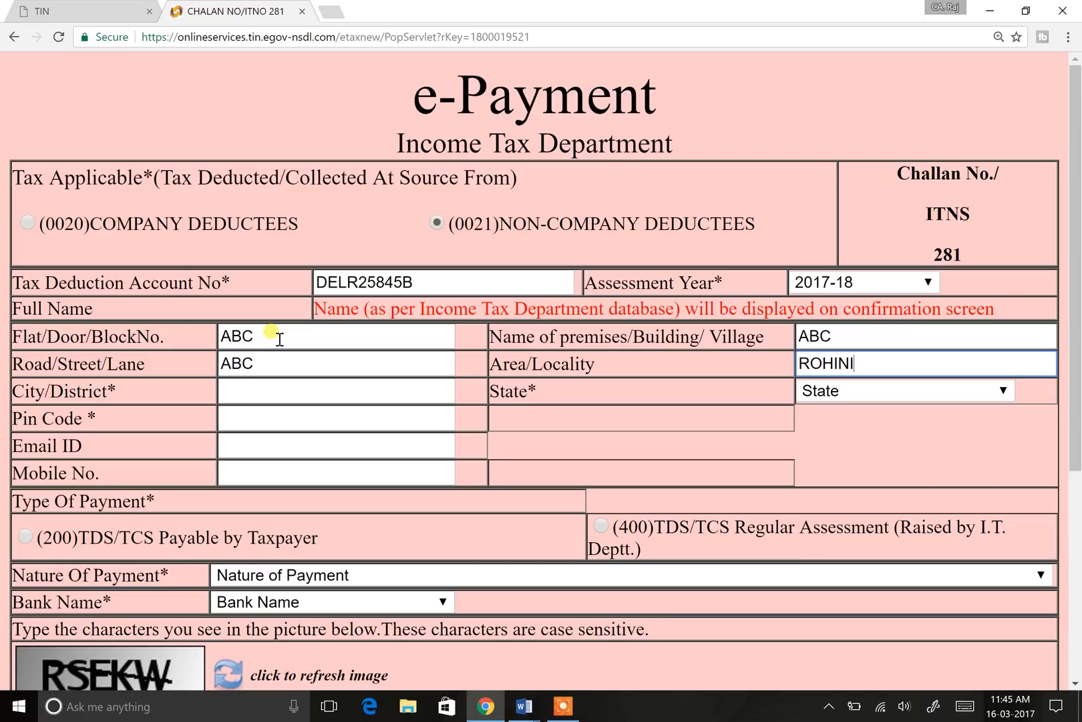
key("Tab")
type("DELHI")
key("Tab")
type("del")
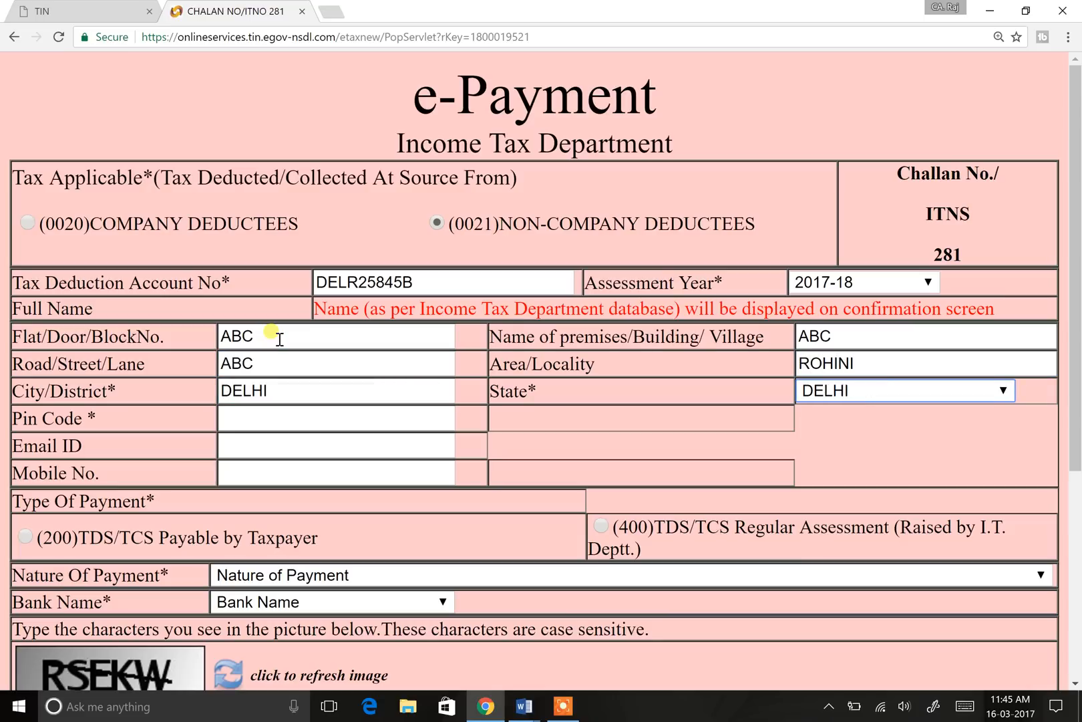
key("Tab")
type("110085")
Step: Put the mobile number into Mobile No. and type the e-mail ID into Email ID
key("Tab")
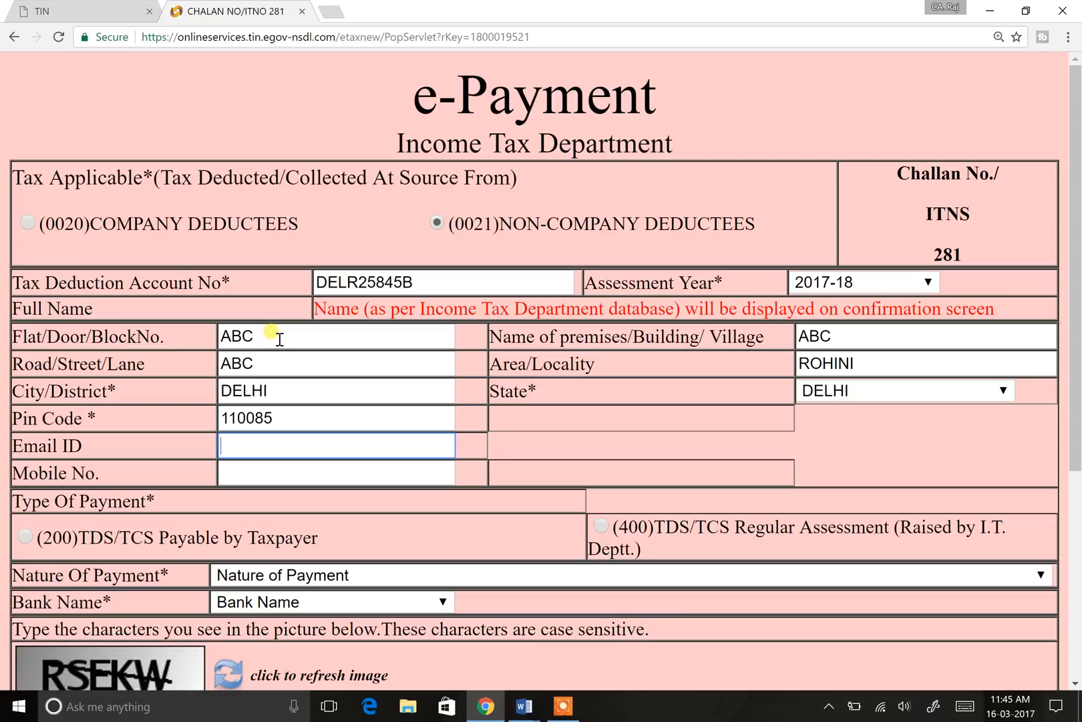
type("9999999999")
key("Tab")
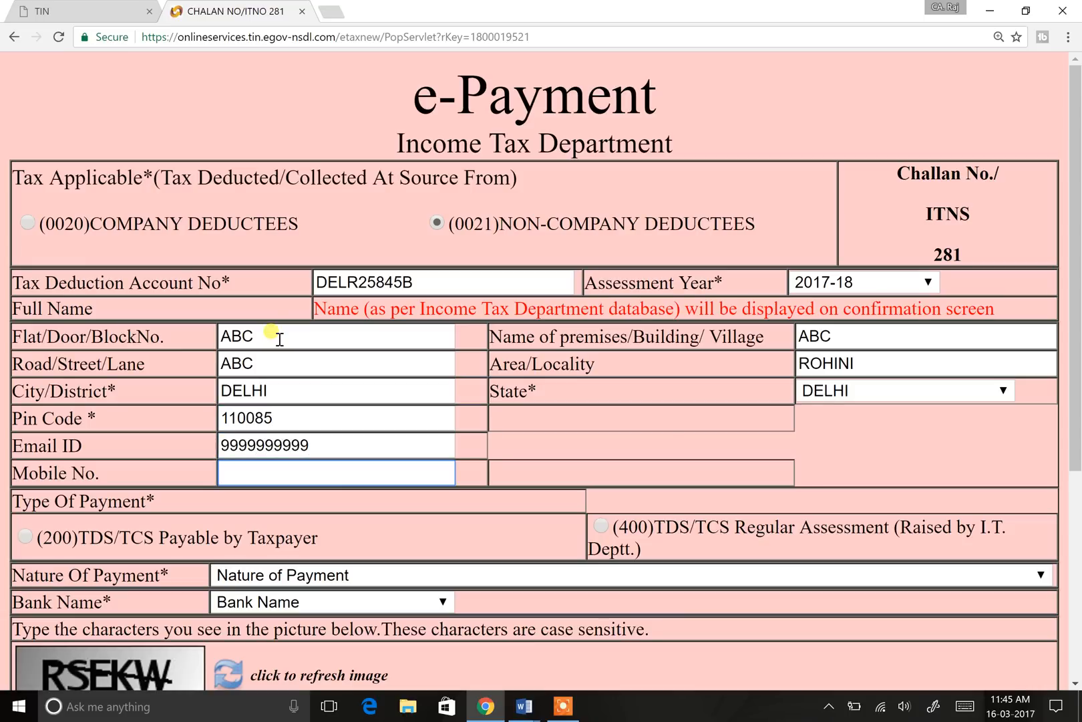
key("shift+Tab")
key("ctrl+c")
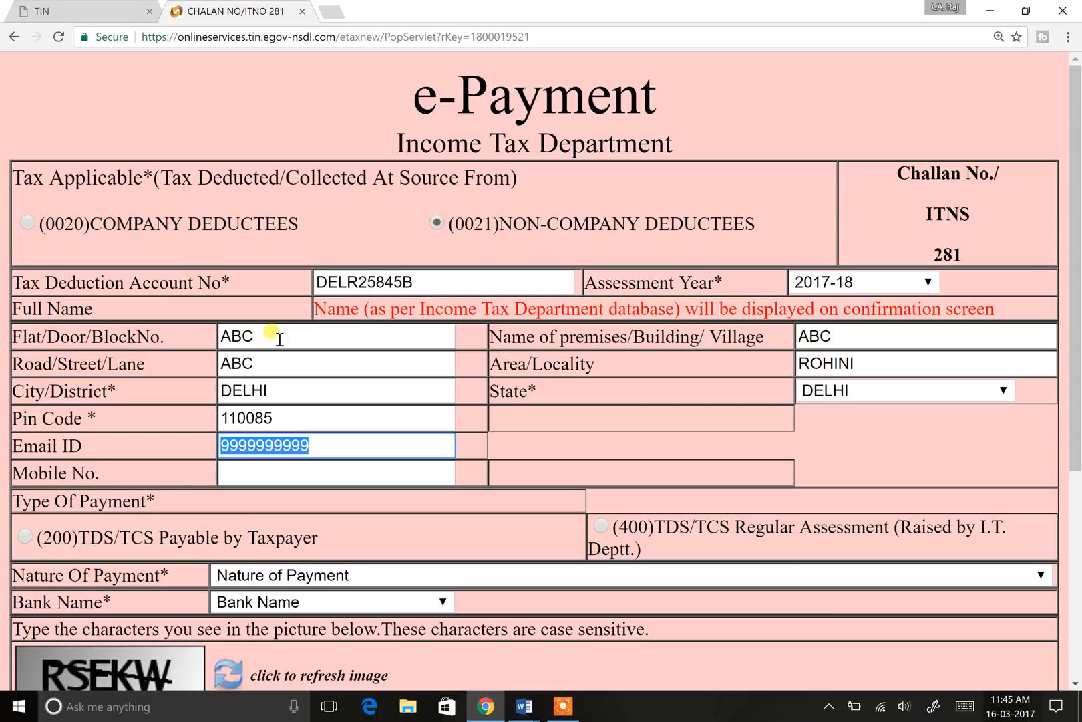
key("BackSpace")
key("Tab")
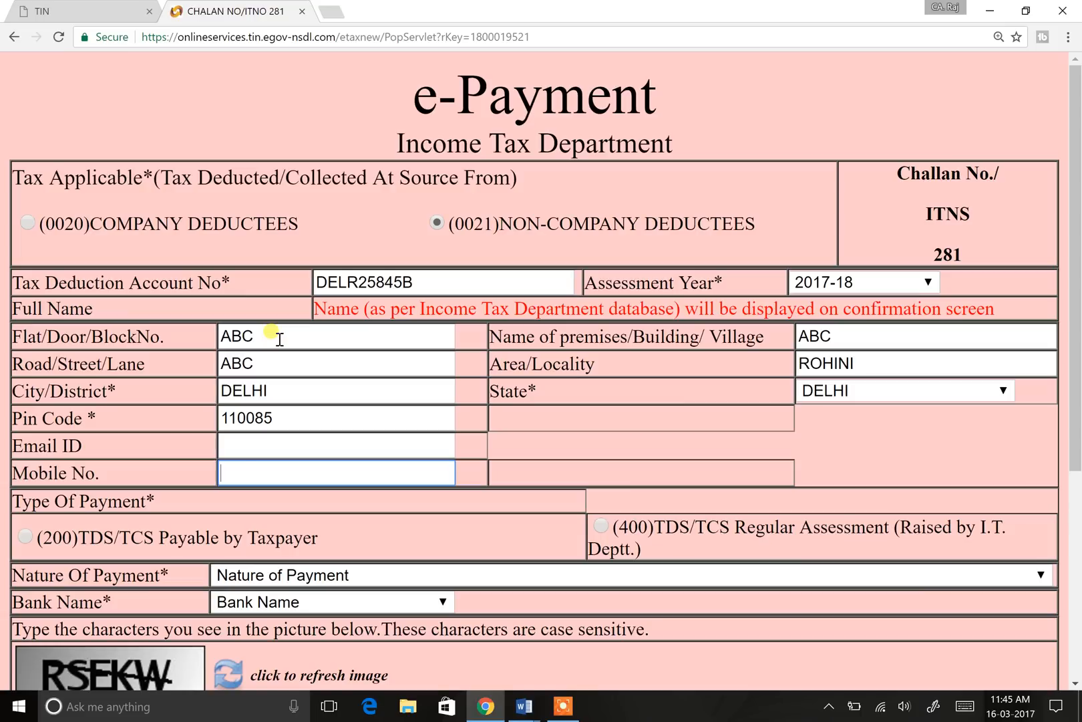
key("ctrl+v")
key("shift+Tab")
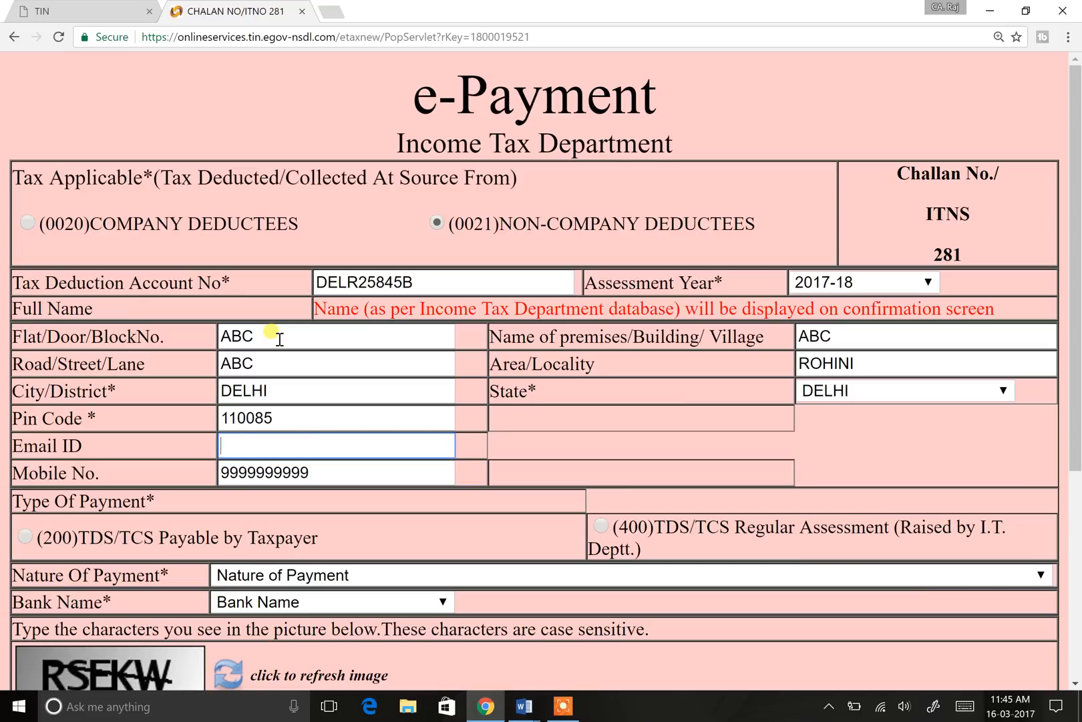
type("ABC@GMAIL.COM")
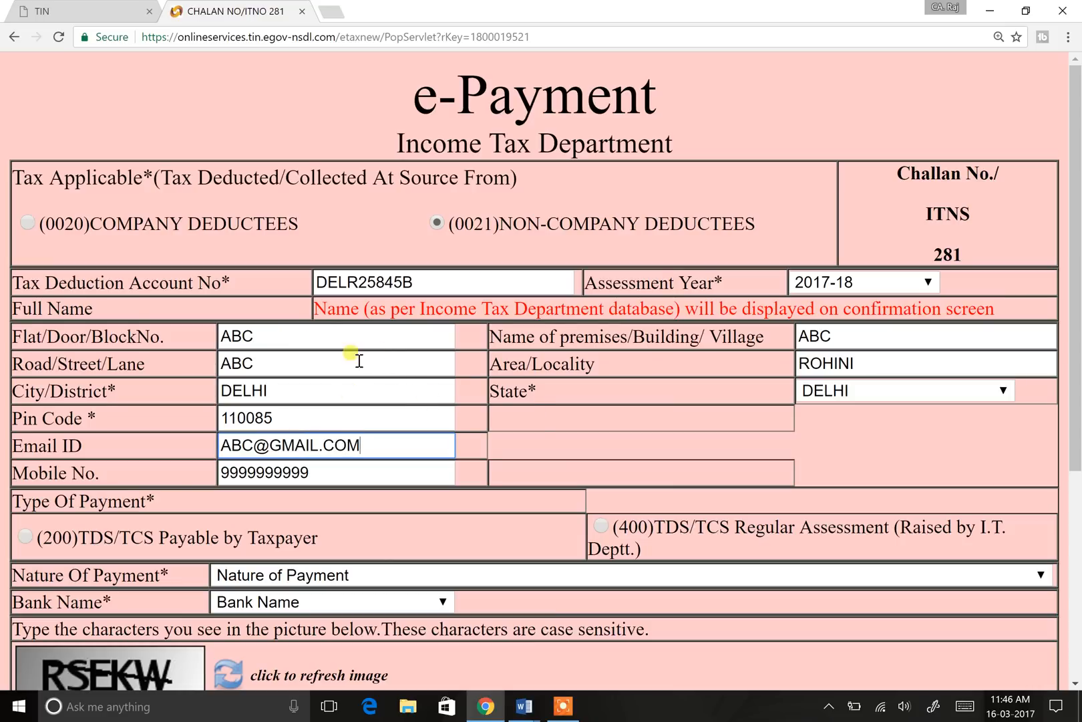
Step: Scroll to Type Of Payment and highlight the 200 and 400 payment codes
scroll(359, 361, "down", 3)
left_click_drag(20, 265, 151, 266)
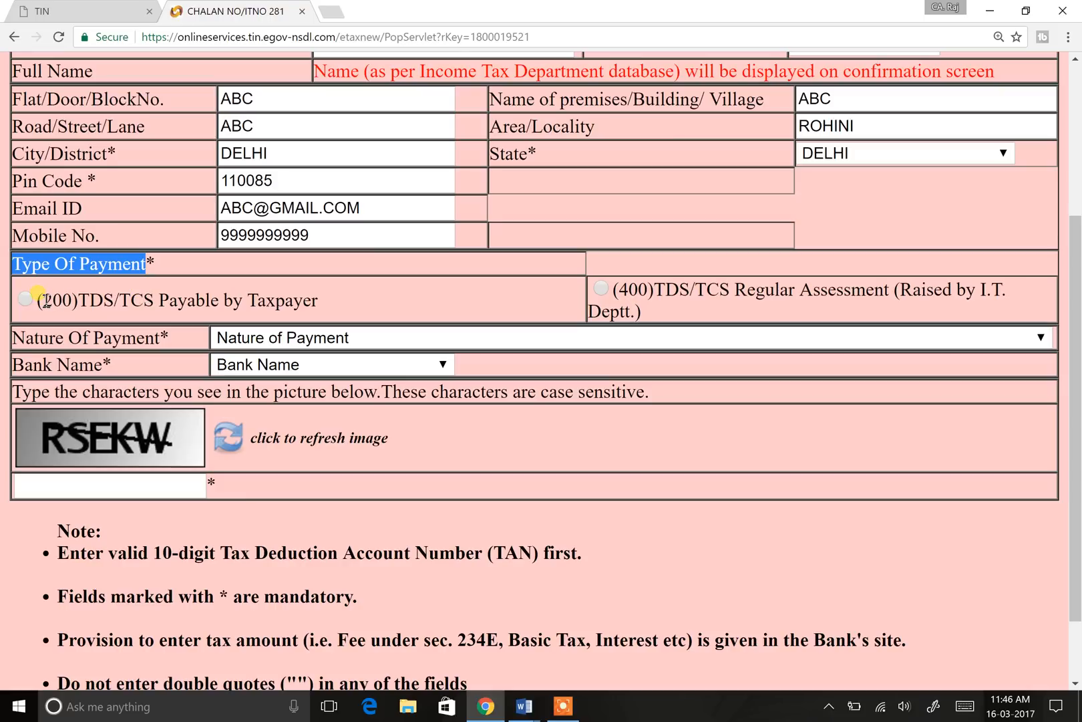
left_click_drag(41, 298, 48, 298)
left_click_drag(616, 290, 638, 288)
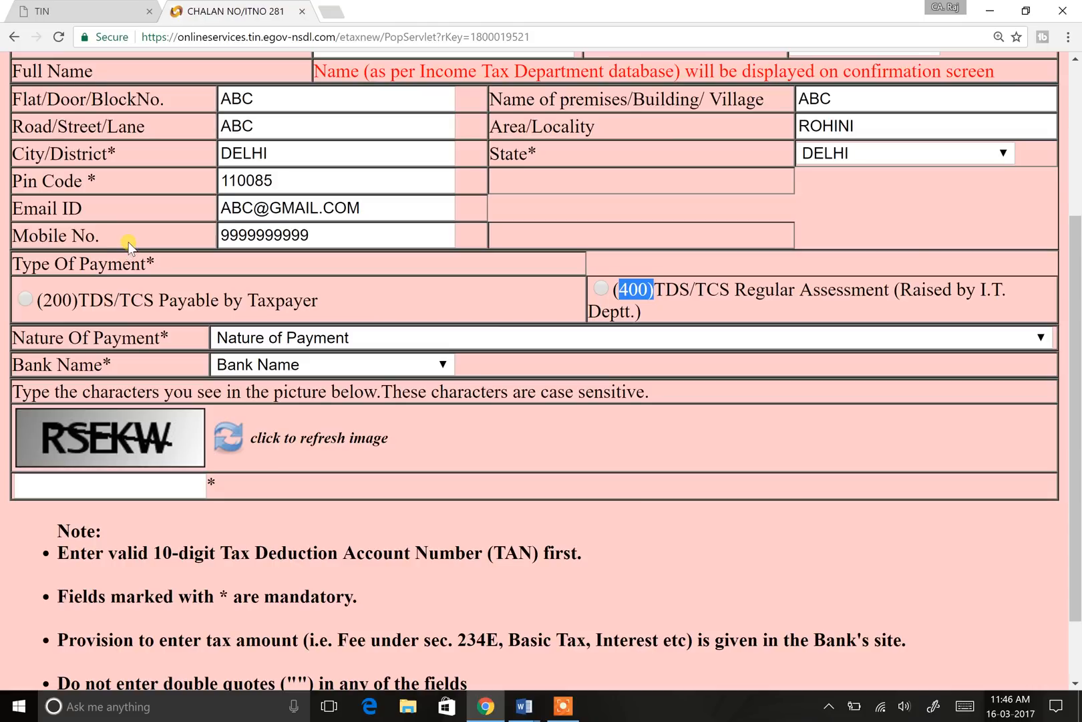
Step: Switch to the Document2 notes in Microsoft Word
left_click(531, 707)
left_click(538, 675)
scroll(580, 398, "down", 6)
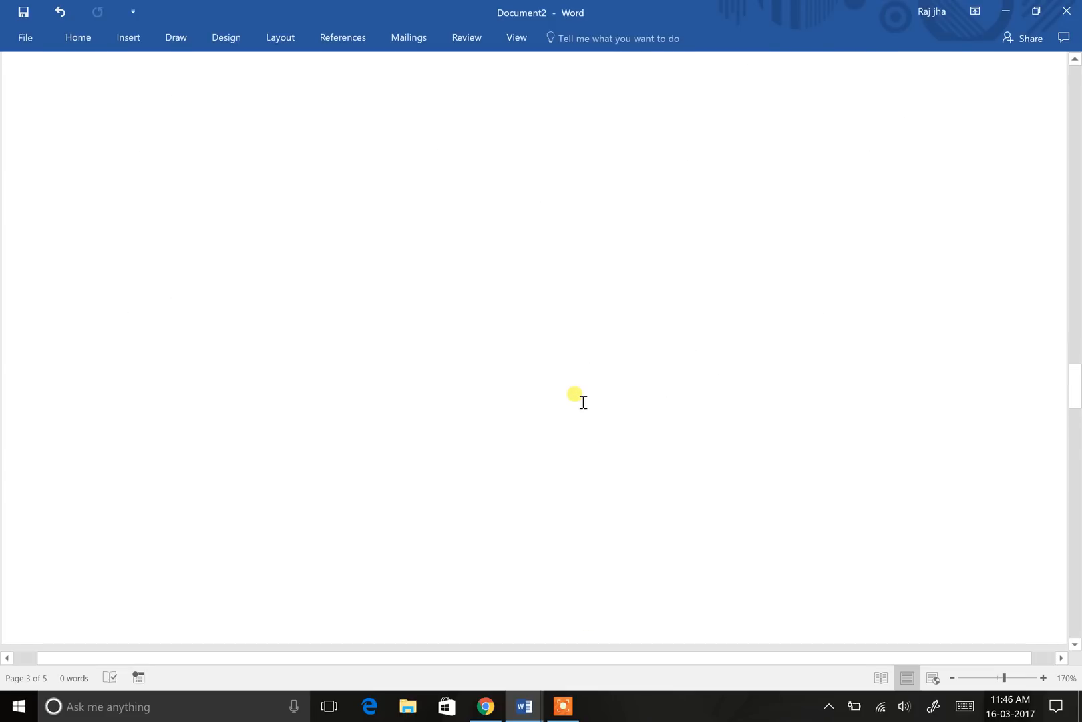
Step: Handwrite 'TDS - govt.' at the top of the blank page
mouse_move(240, 124)
left_mouse_down()
mouse_move(244, 169)
mouse_move(237, 123)
left_mouse_up()
left_click_drag(277, 130, 279, 155)
mouse_move(258, 127)
left_mouse_down()
mouse_move(267, 122)
mouse_move(276, 165)
left_mouse_up()
mouse_move(313, 114)
left_mouse_down()
mouse_move(320, 148)
mouse_move(416, 121)
left_mouse_up()
mouse_move(522, 89)
left_mouse_down()
mouse_move(551, 115)
mouse_move(565, 105)
left_mouse_up()
mouse_move(580, 90)
left_mouse_down()
mouse_move(608, 86)
mouse_move(634, 124)
left_mouse_up()
left_click_drag(605, 97, 632, 94)
left_click(673, 91)
Step: Draw an arrow down from TDS to a handwritten, circled 200
left_click_drag(231, 129, 294, 104)
mouse_move(386, 145)
left_mouse_down()
mouse_move(393, 198)
mouse_move(420, 202)
left_mouse_up()
mouse_move(458, 202)
left_mouse_down()
mouse_move(462, 235)
mouse_move(490, 244)
left_mouse_up()
mouse_move(519, 204)
left_mouse_down()
mouse_move(525, 228)
mouse_move(573, 195)
left_mouse_up()
mouse_move(500, 257)
left_mouse_down()
mouse_move(451, 266)
mouse_move(431, 250)
left_mouse_up()
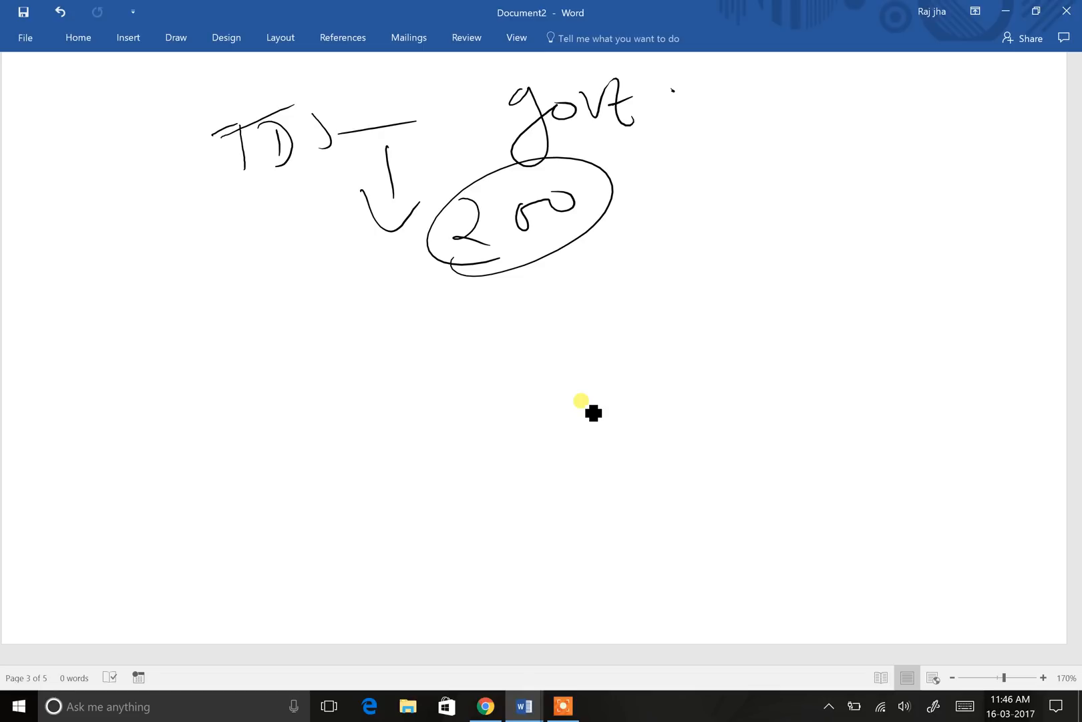
Step: Write 10% beside govt, with 2% and 5% circled underneath
left_click_drag(776, 139, 781, 191)
left_click_drag(816, 143, 860, 130)
left_click_drag(876, 128, 844, 175)
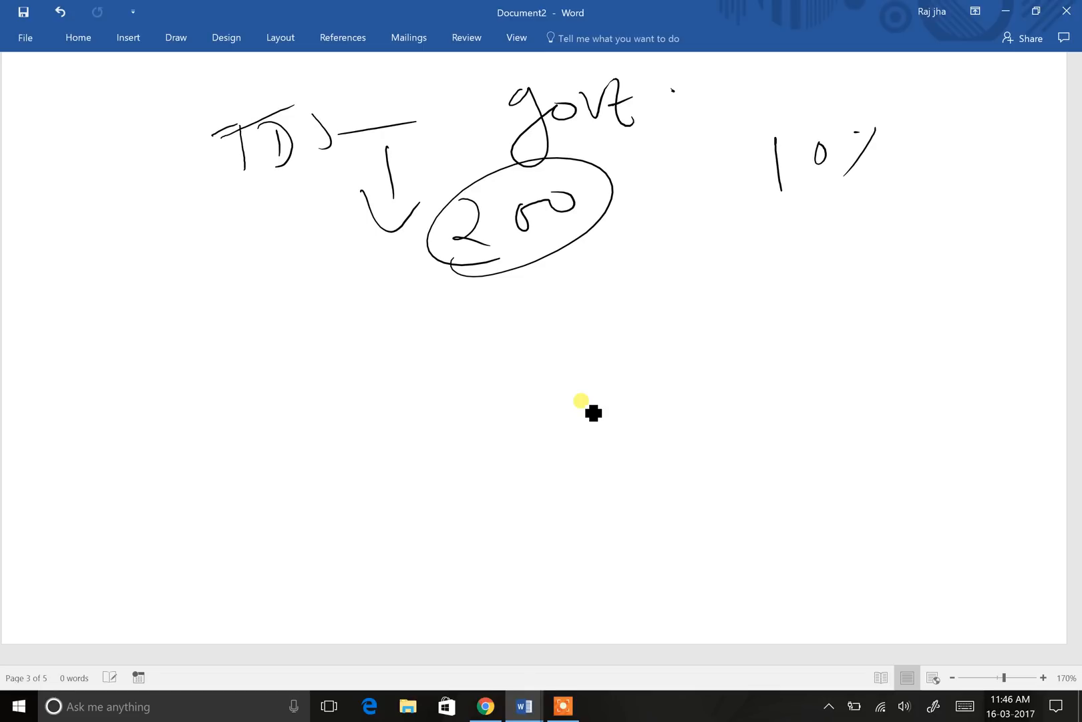
left_click_drag(804, 229, 818, 264)
left_click_drag(853, 221, 841, 251)
left_click_drag(832, 243, 838, 237)
left_click_drag(858, 244, 859, 245)
left_click_drag(916, 200, 901, 244)
left_click_drag(966, 194, 939, 239)
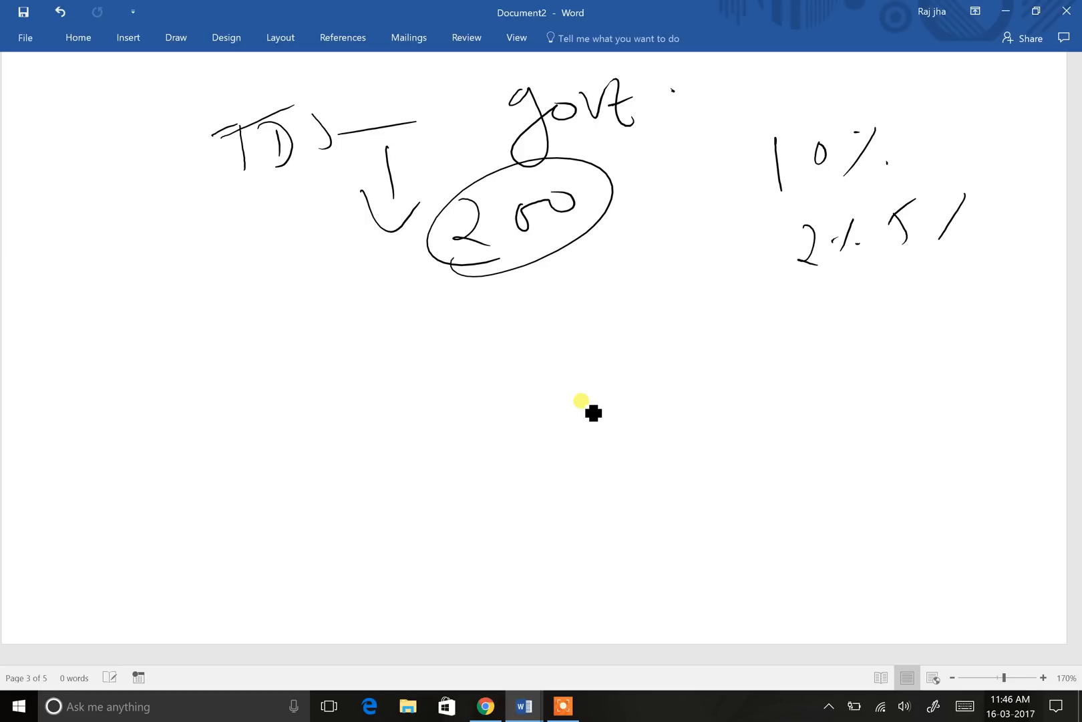
mouse_move(861, 312)
left_mouse_down()
mouse_move(936, 184)
mouse_move(925, 272)
left_mouse_up()
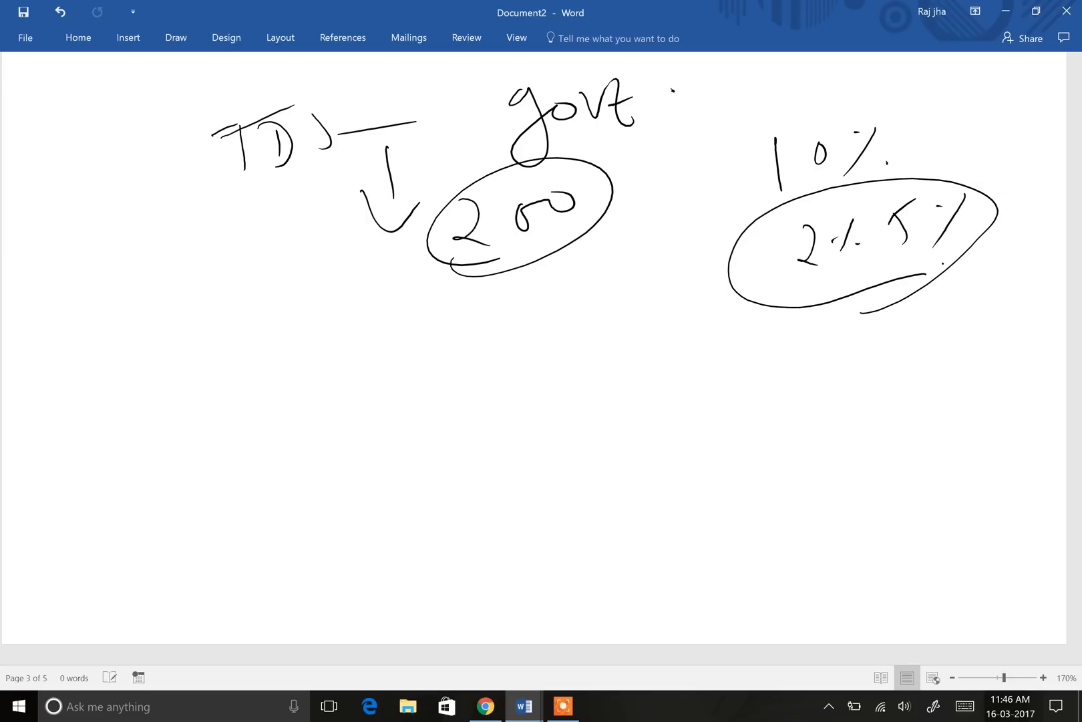
Step: Ink a due date starting with 7, underlined and linked to a circled 19
mouse_move(448, 341)
left_mouse_down()
mouse_move(480, 335)
mouse_move(487, 388)
left_mouse_up()
left_click_drag(467, 378, 568, 346)
mouse_move(594, 319)
left_mouse_down()
mouse_move(595, 343)
mouse_move(665, 334)
left_mouse_up()
left_click_drag(448, 419, 724, 325)
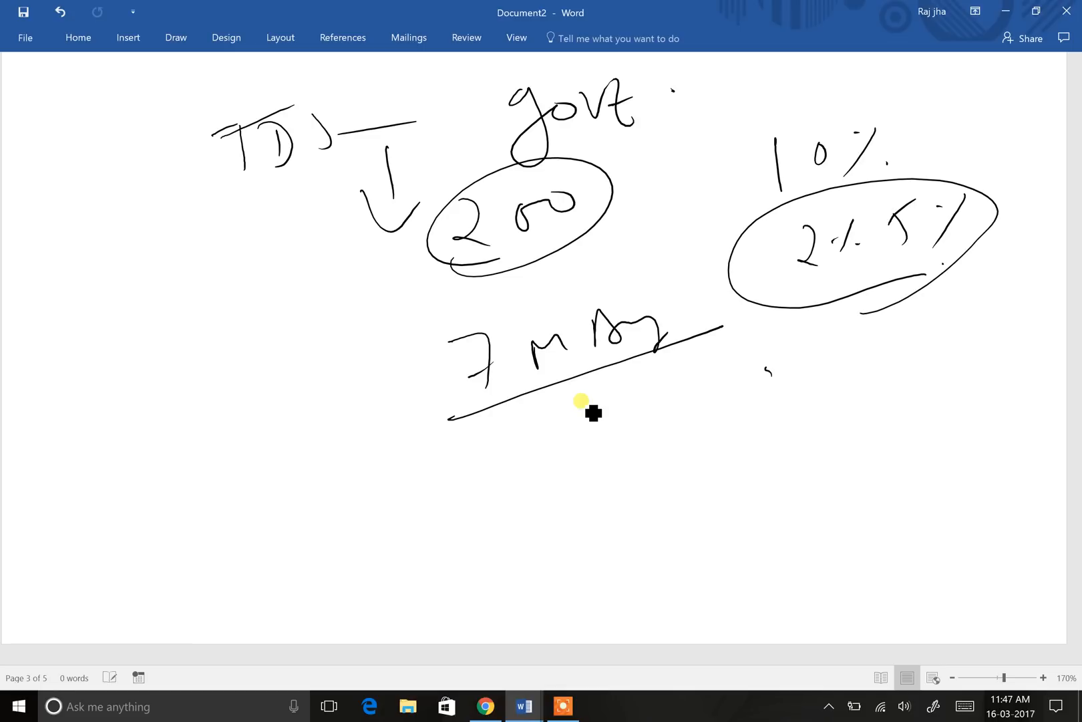
mouse_move(786, 355)
left_mouse_down()
mouse_move(776, 418)
mouse_move(828, 353)
left_mouse_up()
mouse_move(681, 390)
left_mouse_down()
mouse_move(705, 431)
mouse_move(804, 325)
mouse_move(747, 456)
left_mouse_up()
left_click_drag(733, 393, 744, 438)
mouse_move(663, 309)
left_mouse_down()
mouse_move(779, 352)
mouse_move(751, 343)
mouse_move(799, 329)
left_mouse_up()
Step: Write a word at the far left with arrows curving to both dates
mouse_move(169, 334)
left_mouse_down()
mouse_move(193, 387)
mouse_move(202, 328)
mouse_move(255, 357)
left_mouse_up()
left_click_drag(252, 307, 265, 338)
left_click_drag(280, 329, 453, 376)
mouse_move(399, 331)
left_mouse_down()
mouse_move(413, 341)
mouse_move(400, 408)
mouse_move(449, 364)
left_mouse_up()
mouse_move(216, 360)
left_mouse_down()
mouse_move(278, 461)
mouse_move(635, 449)
left_mouse_up()
mouse_move(576, 453)
left_mouse_down()
mouse_move(662, 448)
mouse_move(647, 469)
left_mouse_up()
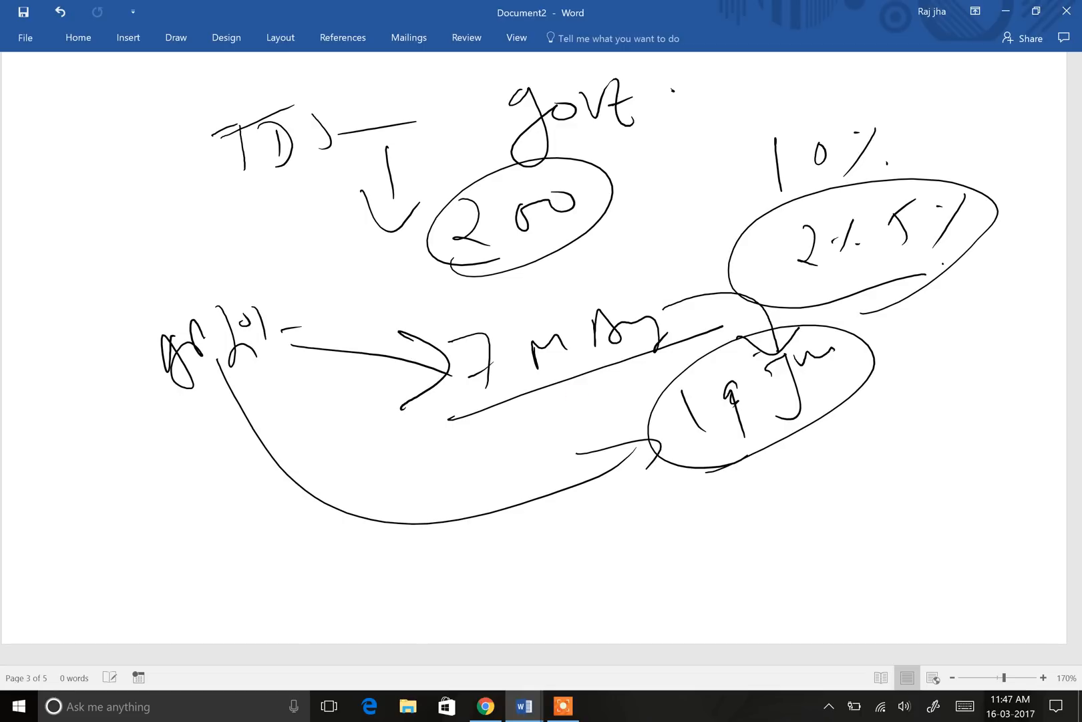
Step: Draw a line from the 19 circle to a circled 4k at the far right
mouse_move(809, 395)
left_mouse_down()
mouse_move(900, 406)
mouse_move(955, 389)
mouse_move(969, 420)
left_mouse_up()
left_click_drag(956, 388, 954, 427)
left_click_drag(993, 384, 999, 419)
mouse_move(916, 377)
left_mouse_down()
mouse_move(948, 445)
mouse_move(982, 423)
left_mouse_up()
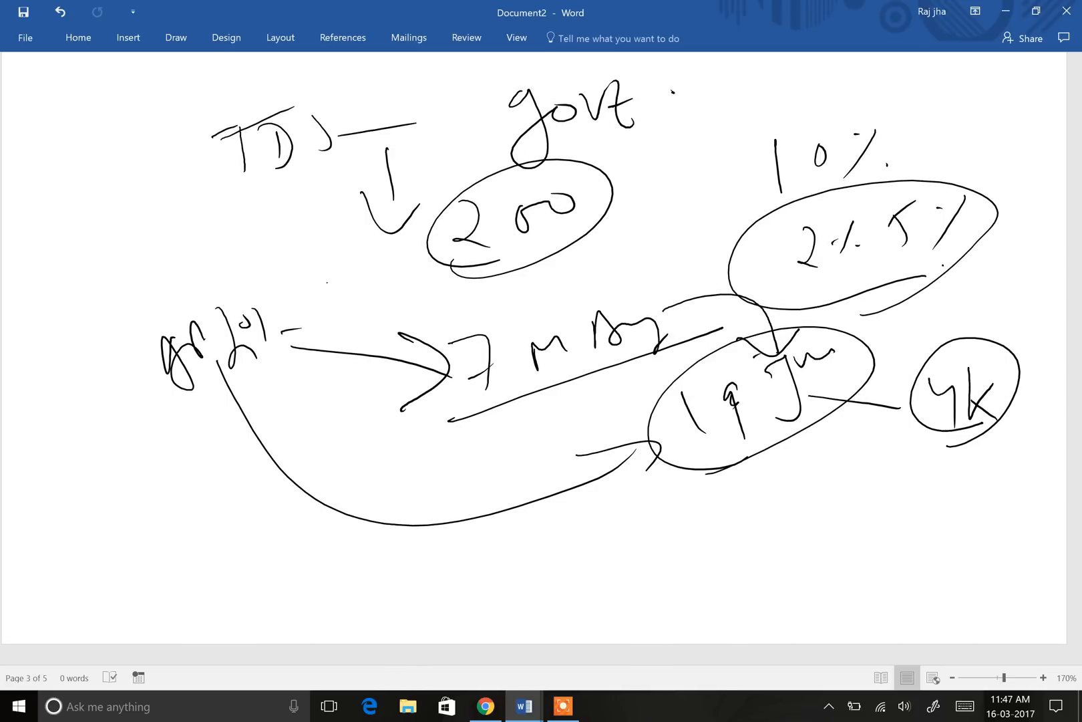
Step: Cross out the left word and mark the date circles with diagonal strike lines
left_click_drag(187, 448, 186, 482)
left_click_drag(692, 292, 676, 334)
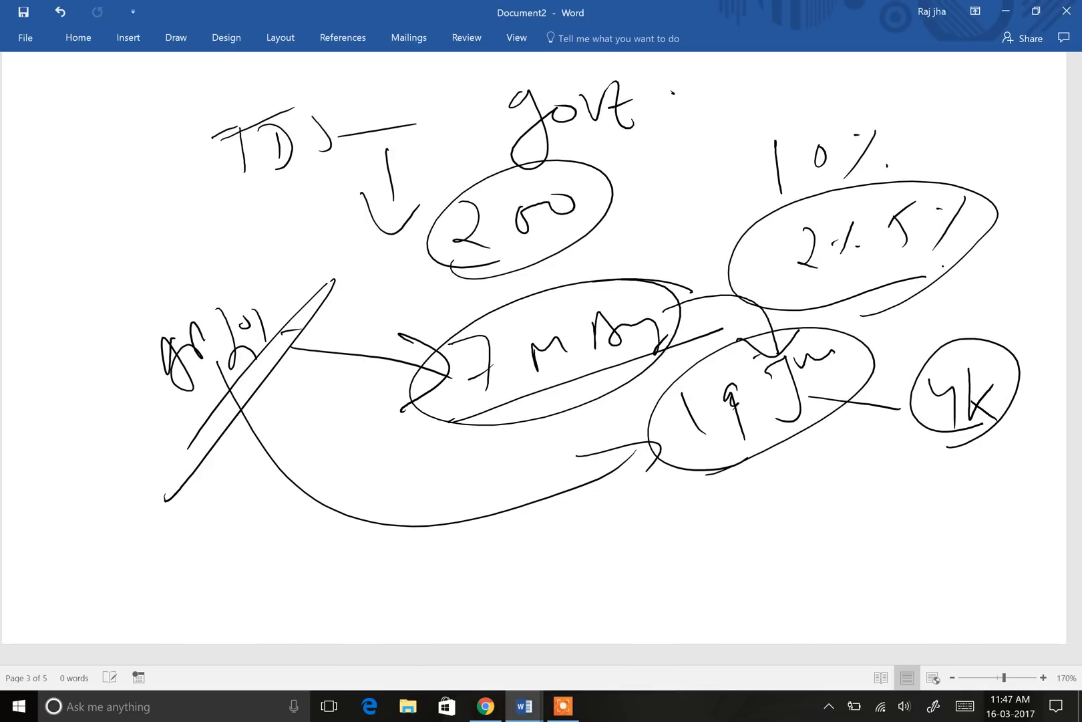
left_click_drag(878, 371, 744, 503)
left_click_drag(877, 394, 688, 558)
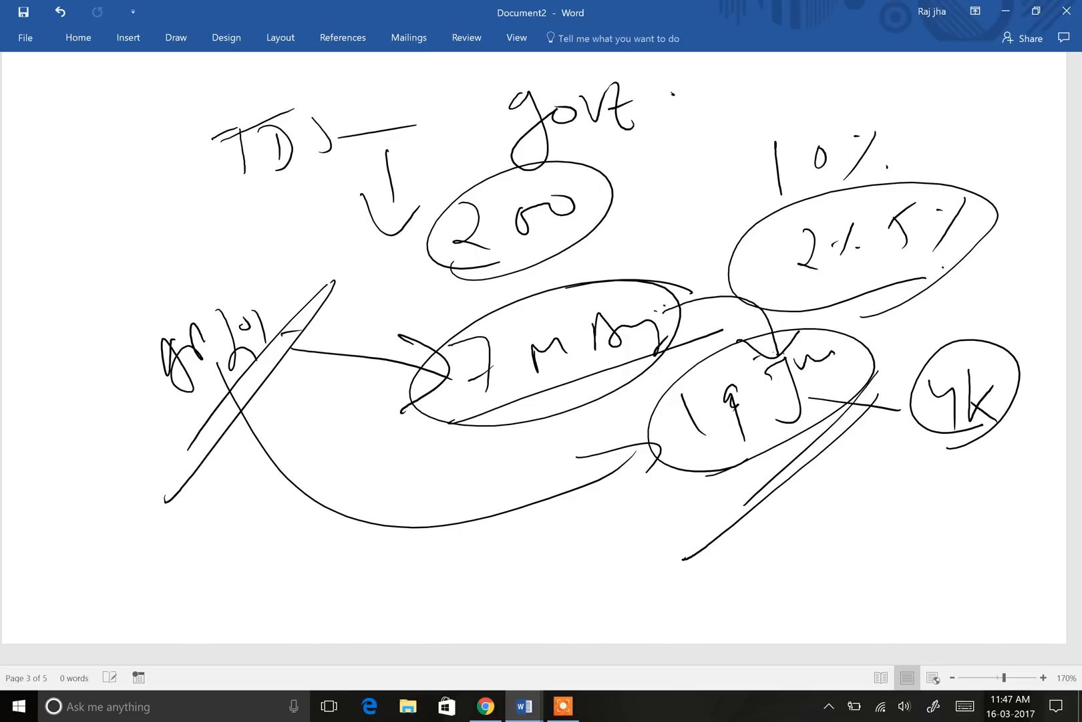
left_click_drag(641, 367, 566, 405)
left_click_drag(639, 369, 557, 421)
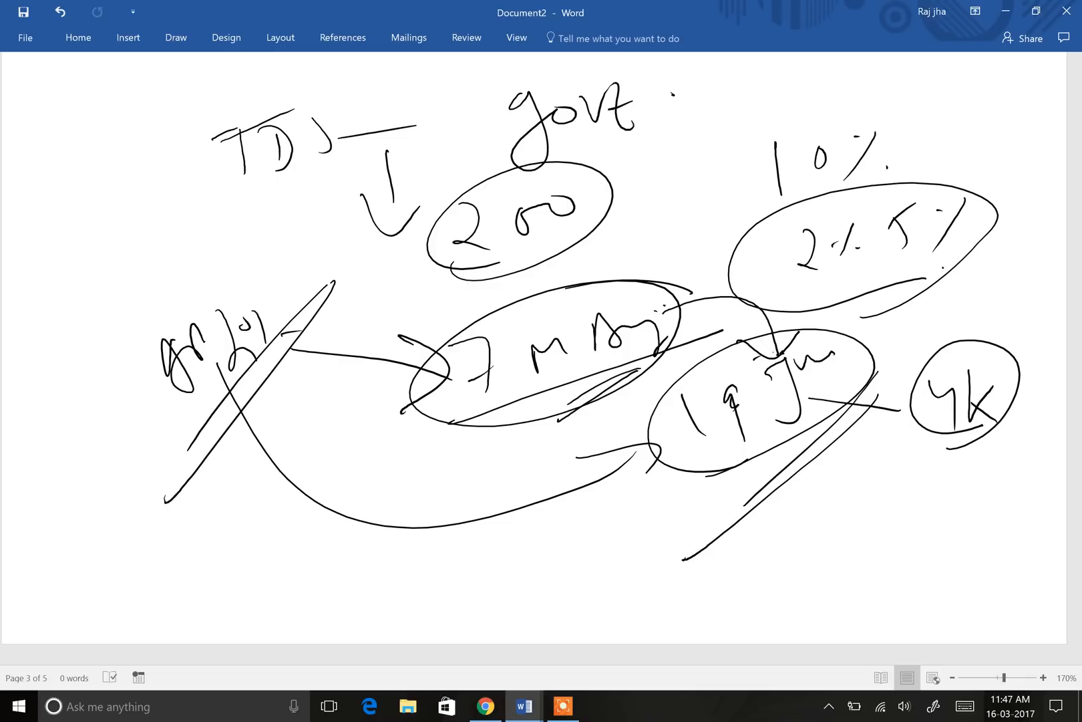
mouse_move(684, 343)
left_mouse_down()
mouse_move(568, 564)
mouse_move(543, 576)
mouse_move(565, 562)
left_mouse_up()
Step: Handwrite an underlined note below the big curve
left_click_drag(506, 538, 549, 519)
left_click_drag(576, 522, 607, 551)
left_click_drag(618, 511, 619, 545)
mouse_move(676, 483)
left_mouse_down()
mouse_move(661, 520)
mouse_move(691, 491)
left_mouse_up()
mouse_move(687, 505)
left_mouse_down()
mouse_move(719, 482)
mouse_move(743, 497)
left_mouse_up()
left_click_drag(594, 579, 759, 503)
left_click_drag(579, 611, 725, 548)
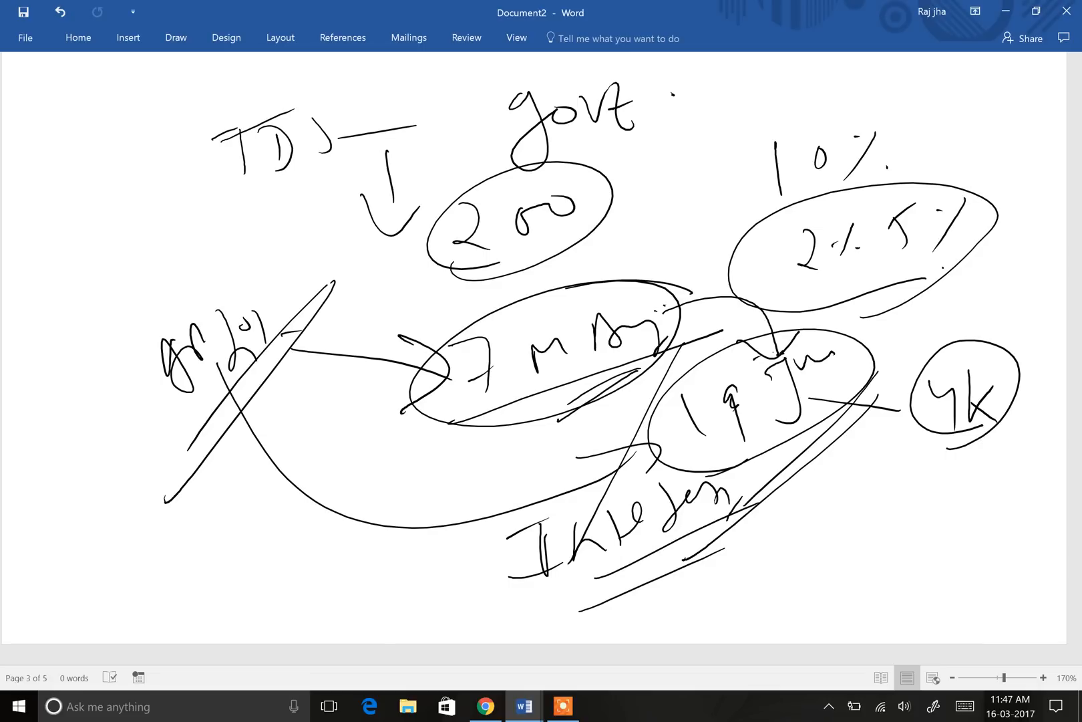
Step: Connect the 19 circle to a larger 4k circle and add a note below it
left_click_drag(847, 368, 912, 374)
mouse_move(878, 362)
left_mouse_down()
mouse_move(910, 370)
mouse_move(874, 393)
left_mouse_up()
left_click_drag(898, 367, 915, 378)
mouse_move(1026, 349)
left_mouse_down()
mouse_move(870, 354)
mouse_move(986, 455)
mouse_move(1016, 332)
left_mouse_up()
left_click_drag(907, 417, 855, 495)
mouse_move(843, 455)
left_mouse_down()
mouse_move(843, 497)
mouse_move(876, 494)
left_mouse_up()
mouse_move(888, 512)
left_mouse_down()
mouse_move(891, 488)
mouse_move(926, 485)
left_mouse_up()
left_click_drag(946, 457, 942, 487)
left_click_drag(944, 480, 972, 476)
left_click_drag(982, 454, 1004, 450)
mouse_move(853, 538)
left_mouse_down()
mouse_move(902, 528)
mouse_move(921, 544)
left_mouse_up()
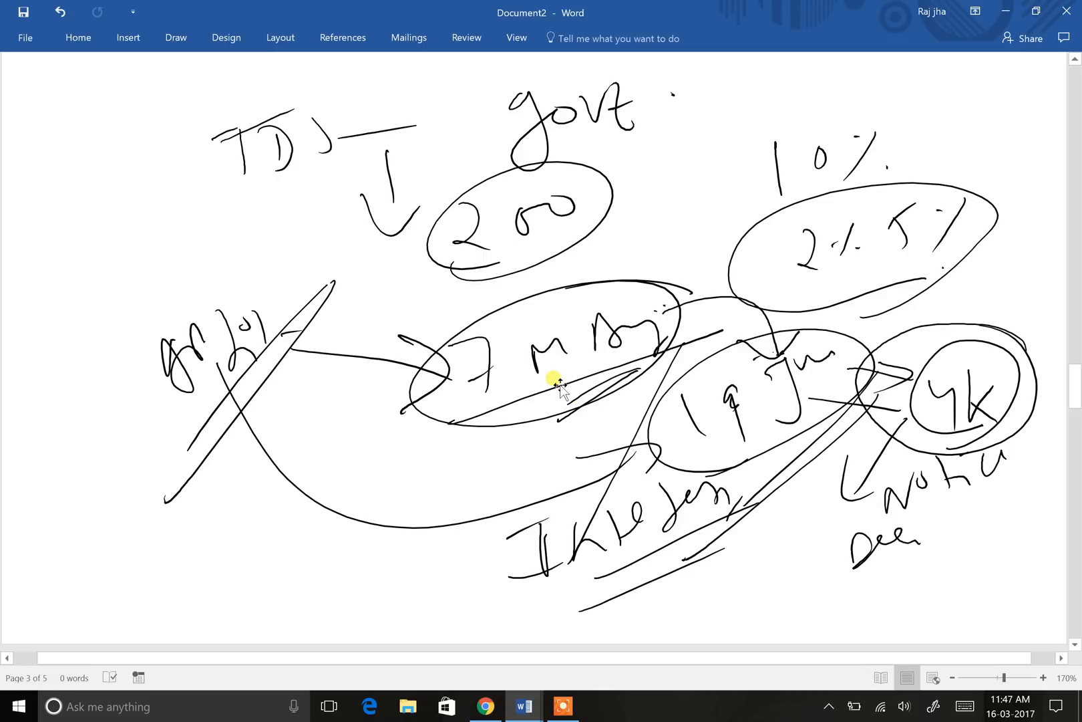
scroll(565, 388, "down", 5)
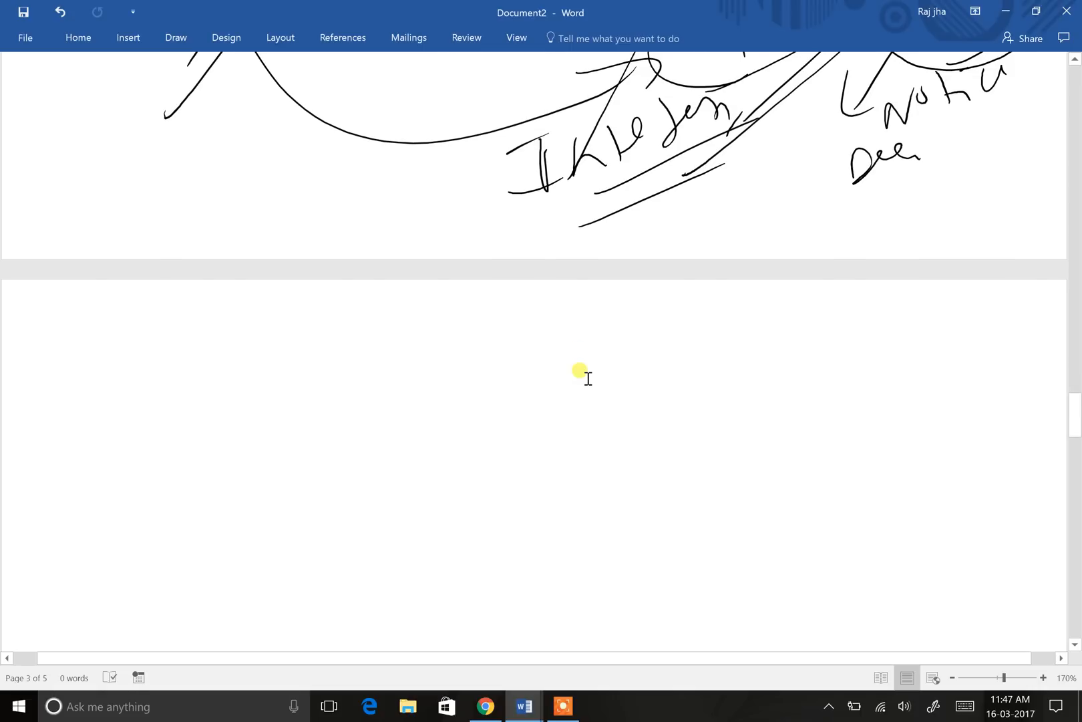
Step: Write 10K with a curved arrow pointing to a circled 'You'
left_click_drag(318, 363, 326, 411)
left_click_drag(339, 384, 365, 398)
mouse_move(383, 357)
left_mouse_down()
mouse_move(389, 398)
mouse_move(551, 369)
left_mouse_up()
mouse_move(501, 340)
left_mouse_down()
mouse_move(515, 413)
mouse_move(506, 424)
left_mouse_up()
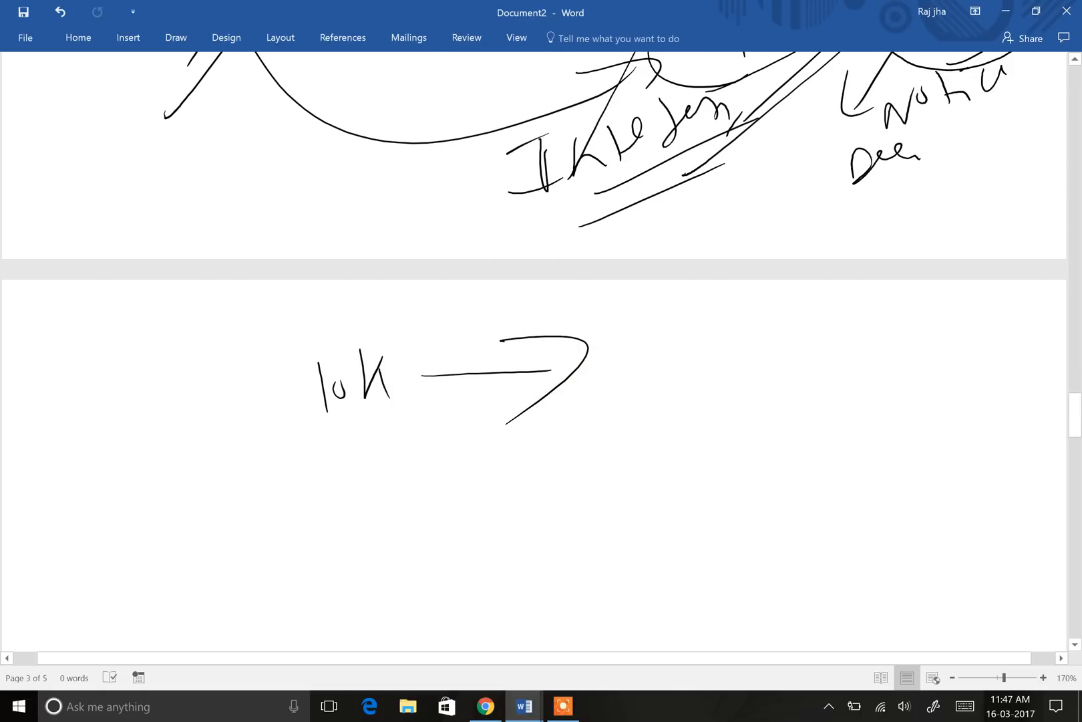
mouse_move(366, 346)
left_mouse_down()
mouse_move(572, 301)
mouse_move(731, 361)
left_mouse_up()
mouse_move(716, 309)
left_mouse_down()
mouse_move(738, 337)
mouse_move(681, 391)
left_mouse_up()
mouse_move(789, 359)
left_mouse_down()
mouse_move(820, 409)
mouse_move(843, 380)
mouse_move(896, 368)
left_mouse_up()
mouse_move(780, 435)
left_mouse_down()
mouse_move(917, 357)
mouse_move(850, 419)
left_mouse_up()
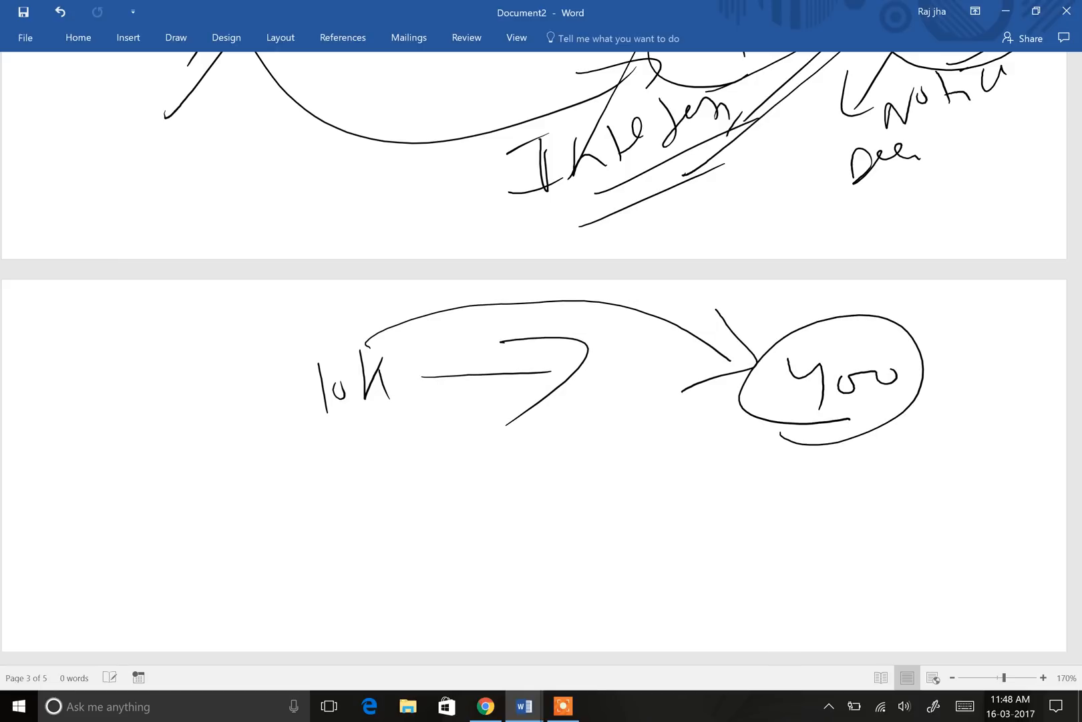
Step: Handwrite 200 with 400 beneath it further down the page
scroll(592, 375, "down", 6)
mouse_move(164, 127)
left_mouse_down()
mouse_move(211, 172)
mouse_move(227, 167)
left_mouse_up()
left_click_drag(242, 133, 329, 115)
left_click_drag(189, 228, 219, 267)
mouse_move(249, 232)
left_mouse_down()
mouse_move(255, 257)
mouse_move(267, 231)
left_mouse_up()
left_click_drag(282, 228, 313, 215)
Step: Draw a line from 200 to 'Self' and an arrow back to 200
left_click_drag(344, 125, 605, 115)
left_click_drag(605, 115, 626, 118)
left_click_drag(659, 74, 647, 122)
left_click_drag(646, 107, 678, 104)
left_click_drag(532, 156, 667, 129)
left_click_drag(531, 165, 723, 123)
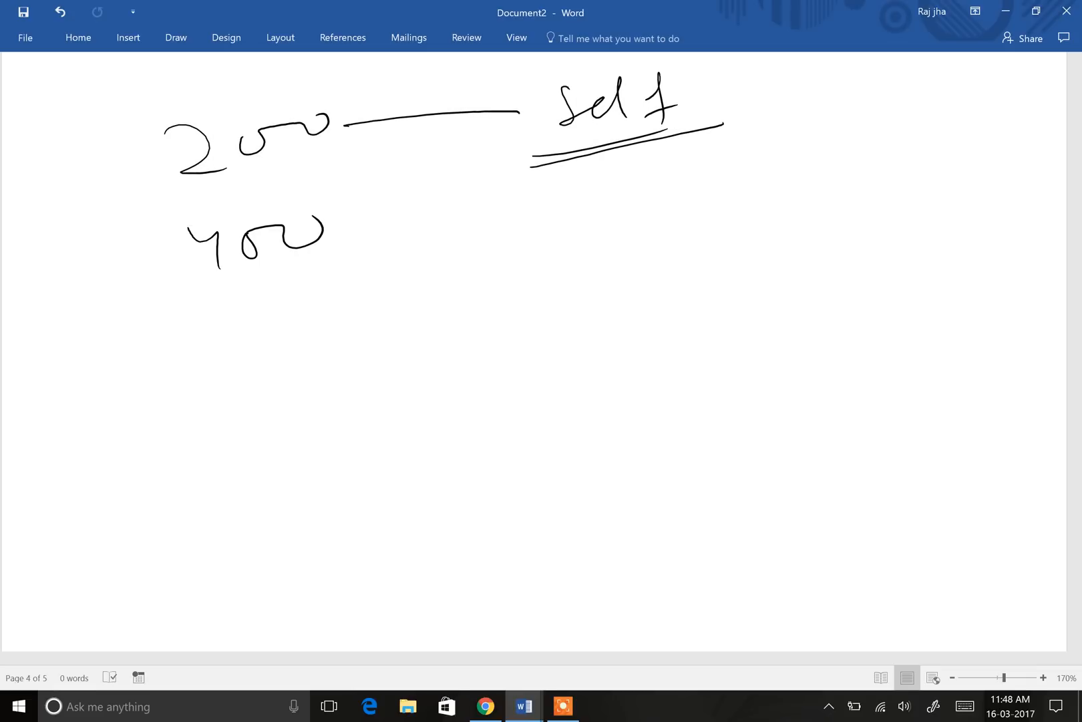
mouse_move(549, 100)
left_mouse_down()
mouse_move(308, 91)
mouse_move(296, 102)
left_mouse_up()
mouse_move(299, 75)
left_mouse_down()
mouse_move(266, 109)
mouse_move(332, 103)
left_mouse_up()
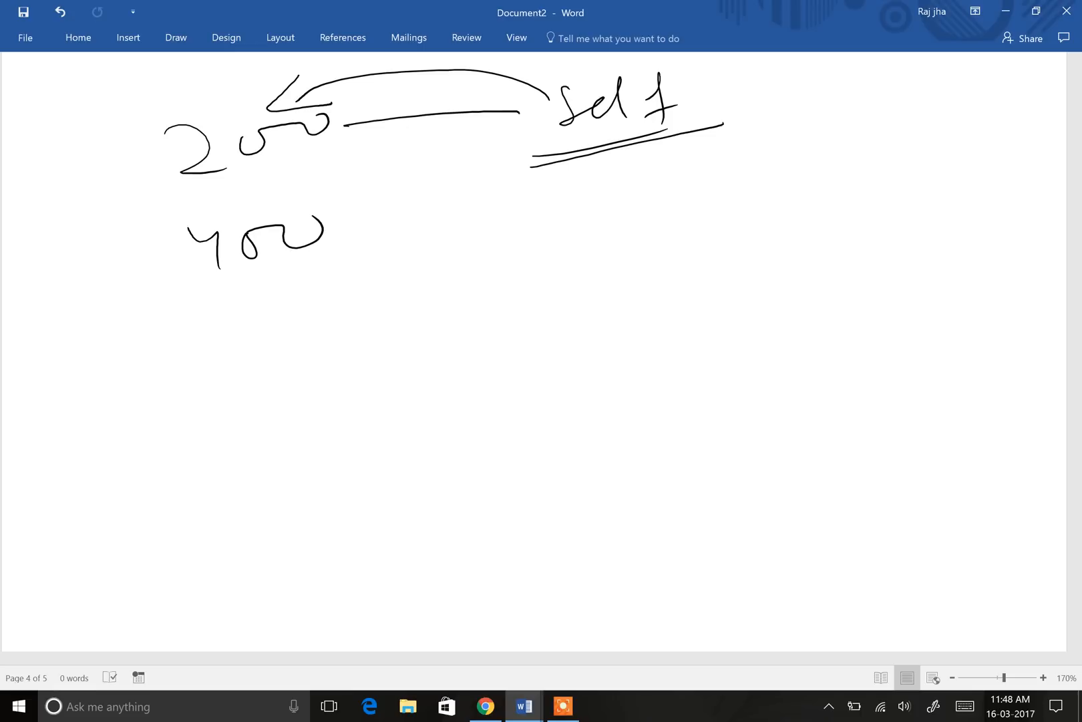
Step: Circle the 200 in the sketch and draw lines beneath it
scroll(521, 351, "up", 6)
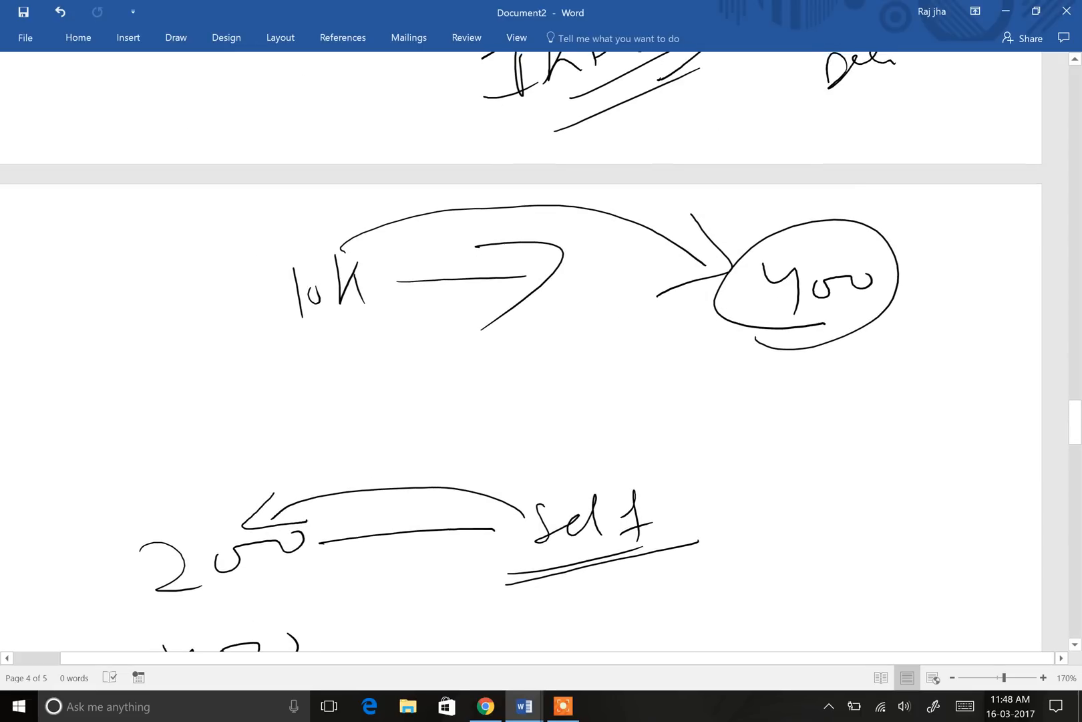
scroll(541, 350, "up", 4)
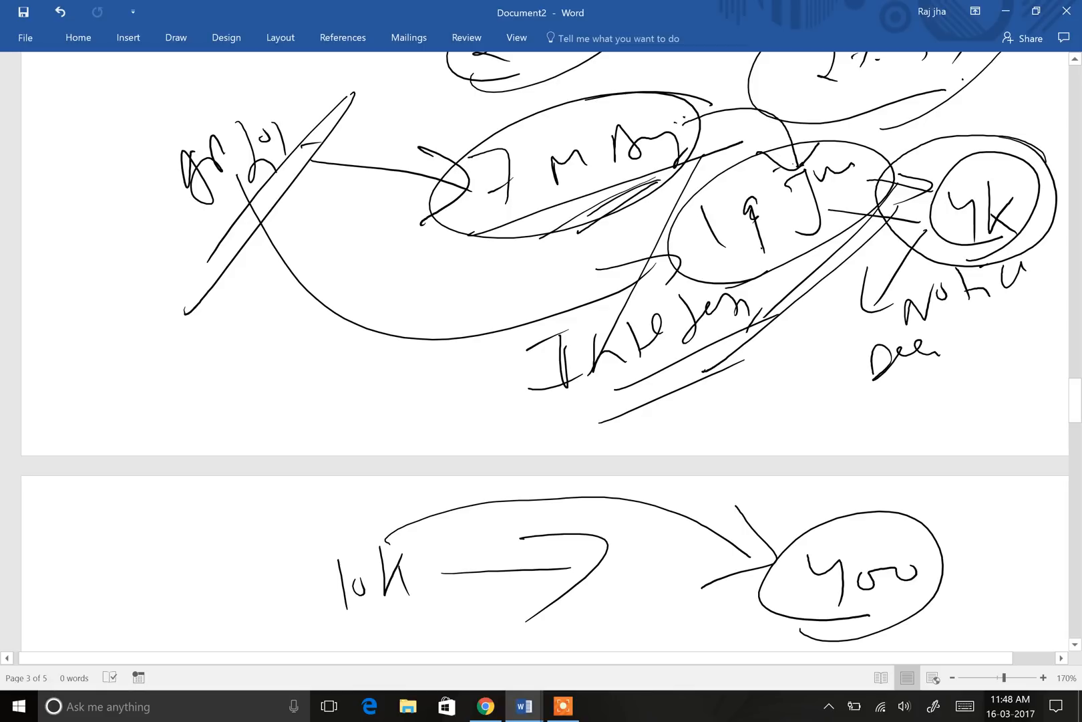
scroll(545, 351, "down", 9)
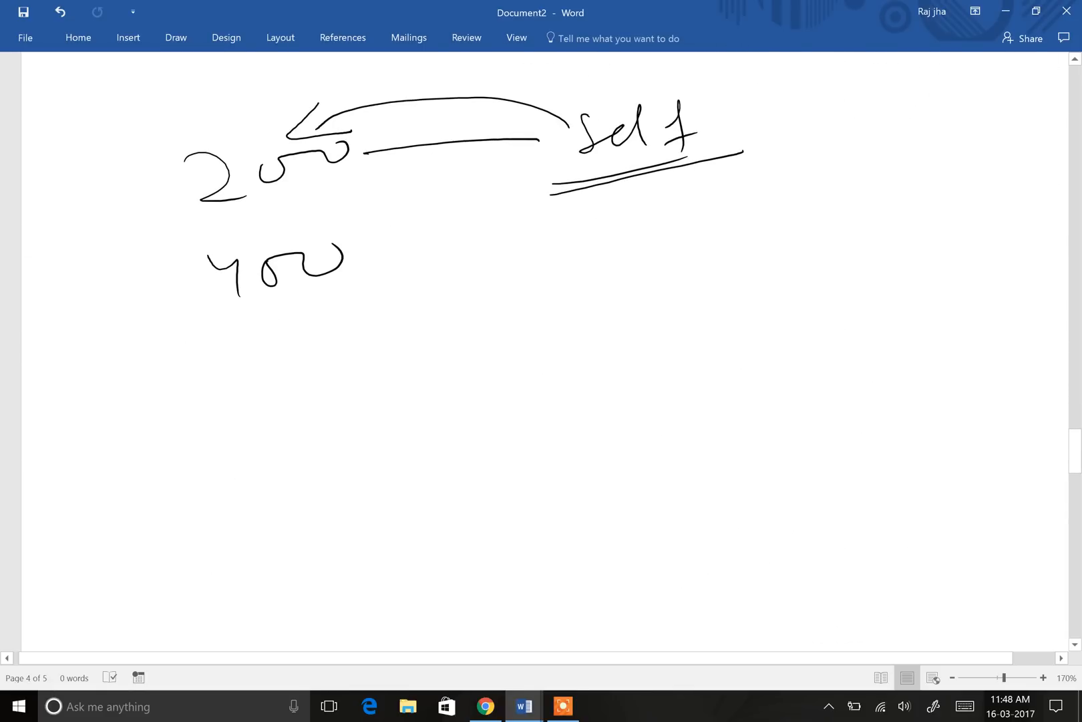
mouse_move(337, 93)
left_mouse_down()
mouse_move(213, 106)
mouse_move(220, 111)
left_mouse_up()
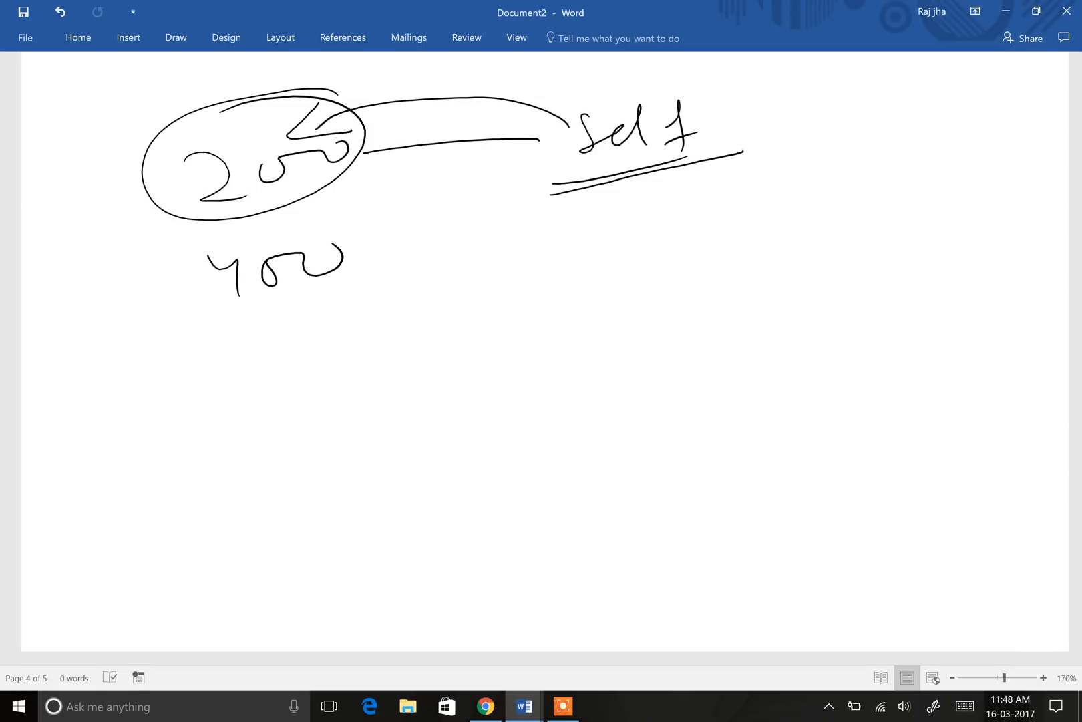
left_click_drag(182, 220, 386, 162)
mouse_move(285, 255)
left_mouse_down()
mouse_move(324, 242)
mouse_move(438, 272)
left_mouse_up()
Step: Label 400 as 'govt. Dept' and return to the challan form in Chrome
mouse_move(498, 241)
left_mouse_down()
mouse_move(476, 257)
mouse_move(511, 281)
mouse_move(543, 262)
left_mouse_up()
mouse_move(553, 241)
left_mouse_down()
mouse_move(576, 272)
mouse_move(620, 279)
mouse_move(605, 249)
left_mouse_up()
left_click(652, 241)
left_click_drag(723, 215, 725, 265)
left_click_drag(728, 266, 828, 207)
left_click_drag(827, 205, 823, 256)
left_click_drag(832, 176, 863, 177)
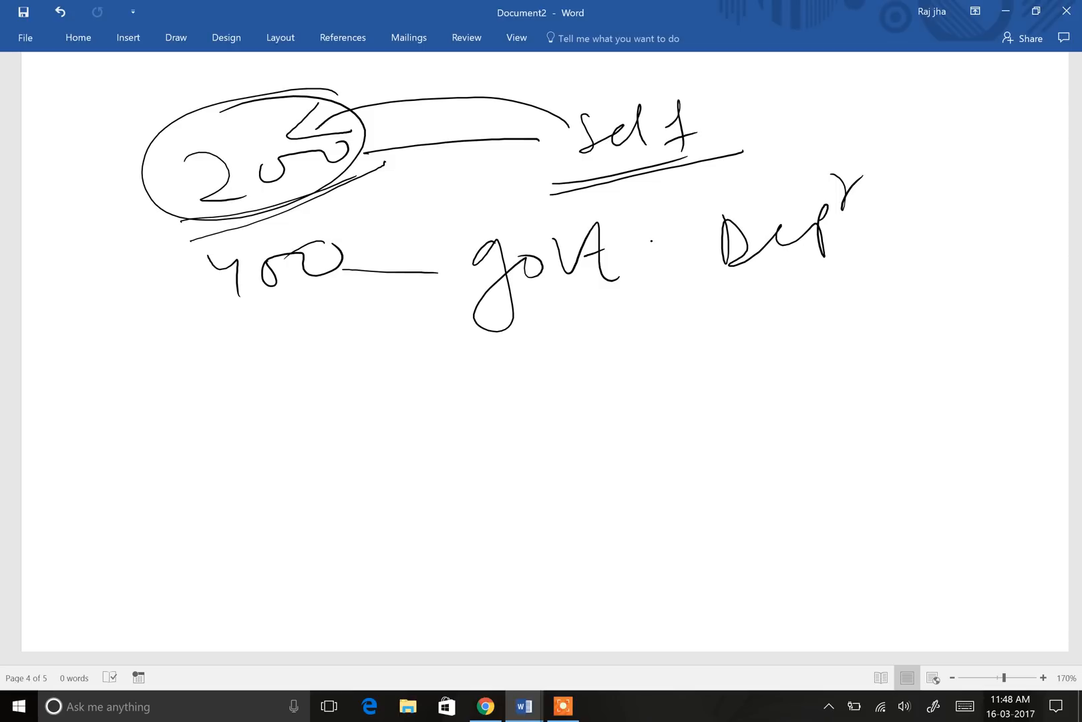
mouse_move(388, 237)
left_mouse_down()
mouse_move(180, 248)
mouse_move(296, 257)
left_mouse_up()
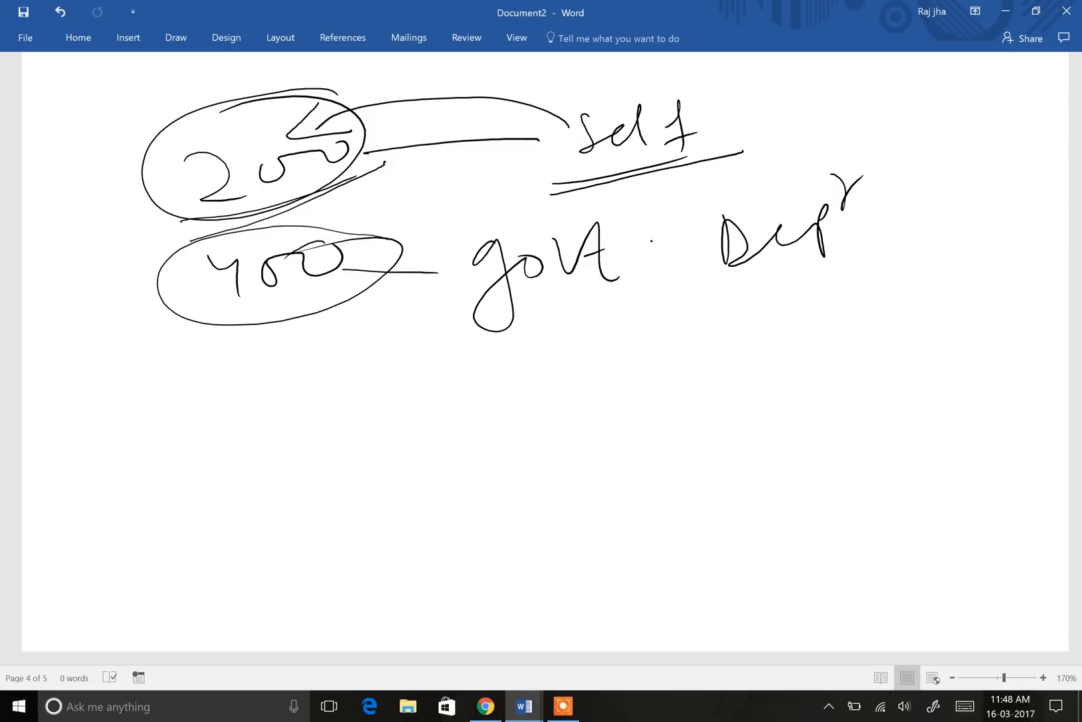
left_click(486, 706)
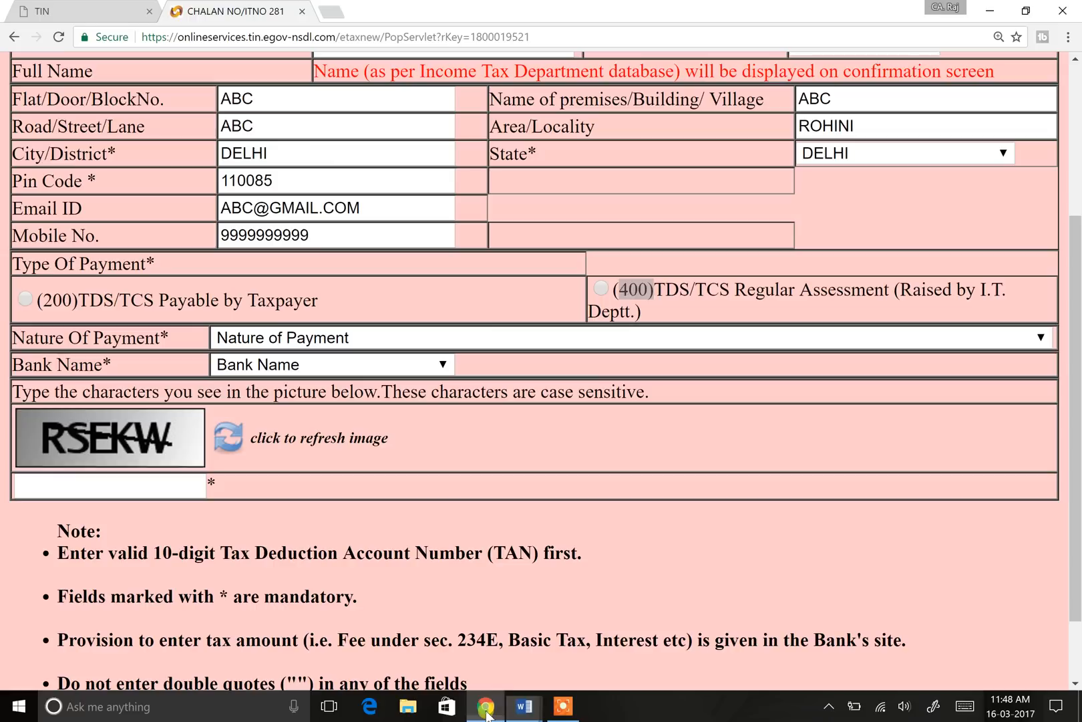
Step: Compare the (200) and (400) payment type wording, briefly choosing (400) Regular Assessment
left_click_drag(41, 300, 77, 300)
left_click_drag(618, 290, 652, 290)
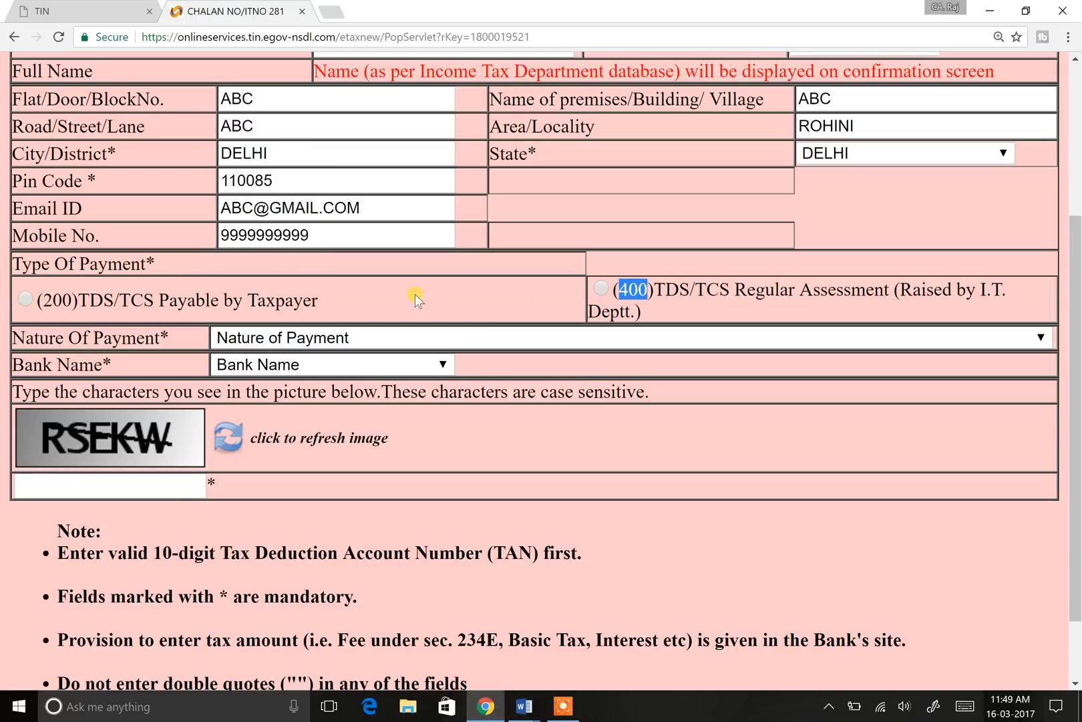
left_click(85, 297)
left_click_drag(169, 300, 320, 302)
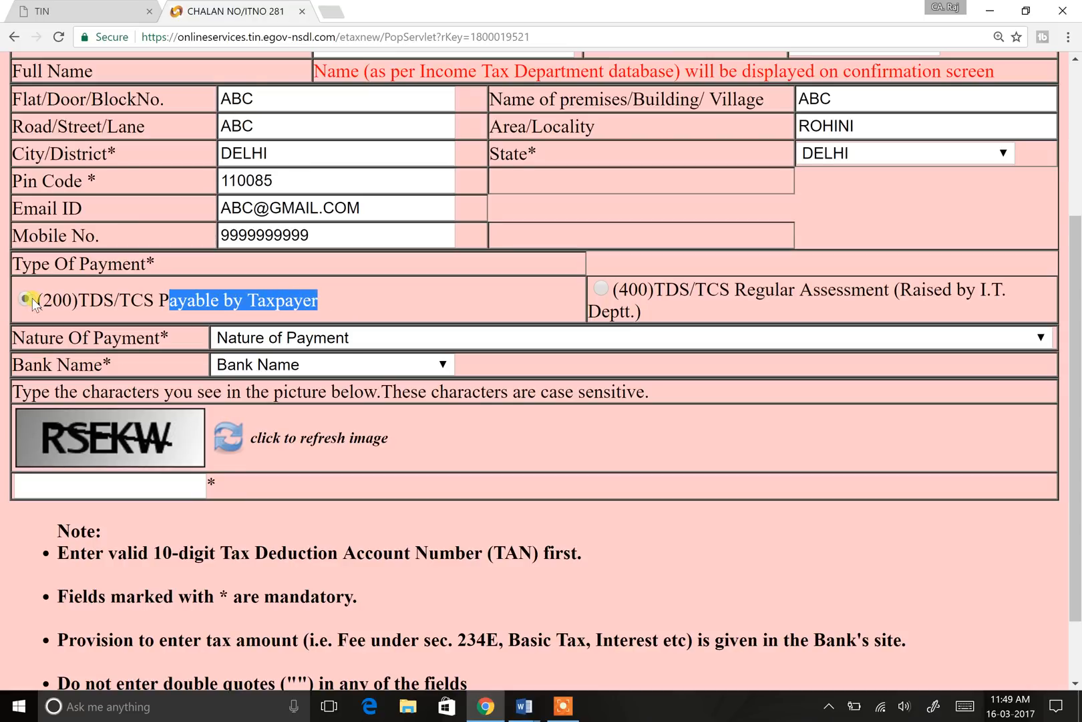
left_click(498, 294)
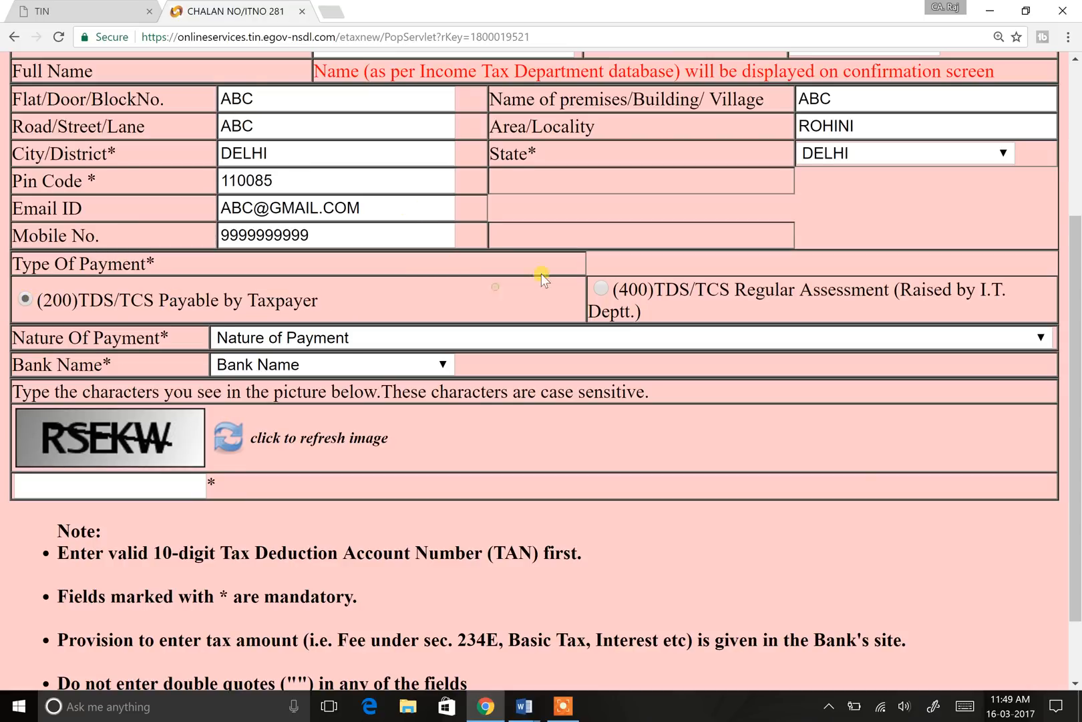
left_click(601, 292)
double_click(634, 289)
left_click_drag(658, 291, 1013, 292)
left_click(591, 311)
left_click_drag(592, 311, 649, 312)
Step: Choose (200) TDS/TCS Payable by Taxpayer as the type of payment
left_click(25, 299)
left_click(606, 300)
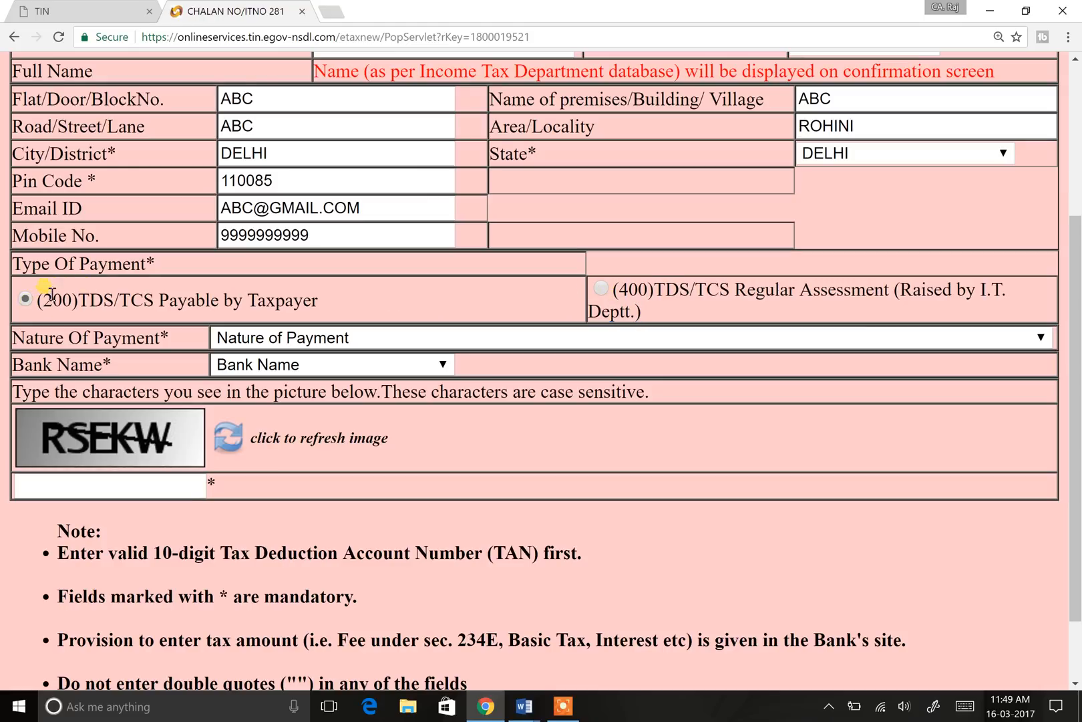
scroll(397, 256, "down", 2)
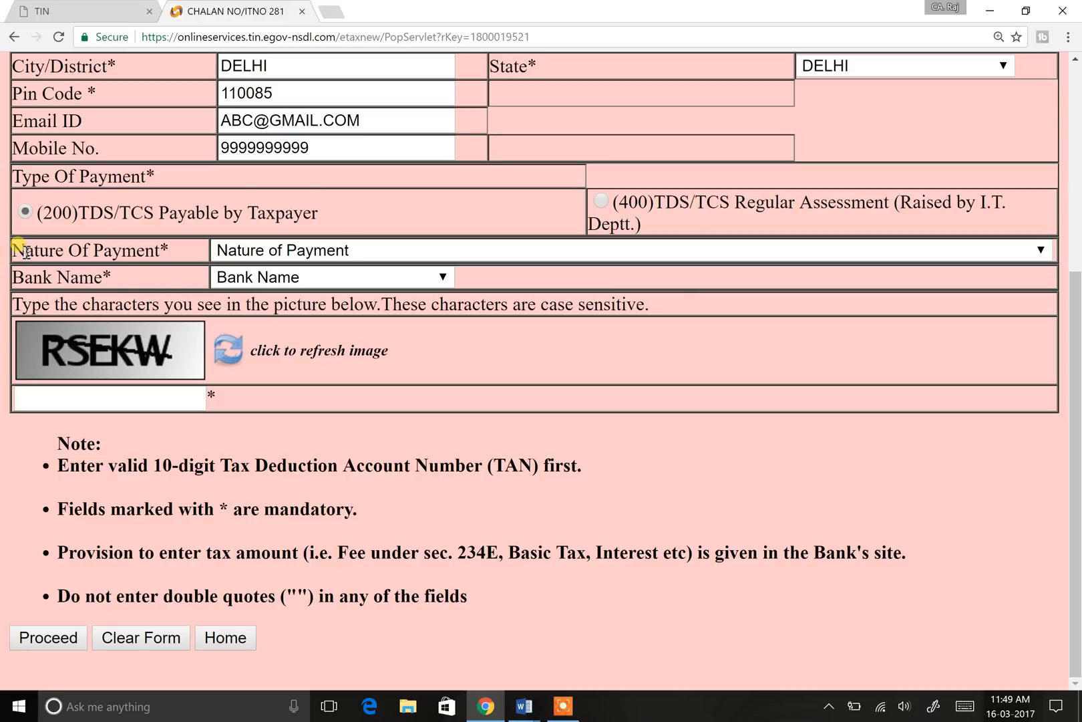
Step: Try 94H Commission or Brokerage, then 94J Professional Fees, as nature of payment
left_click_drag(12, 251, 176, 249)
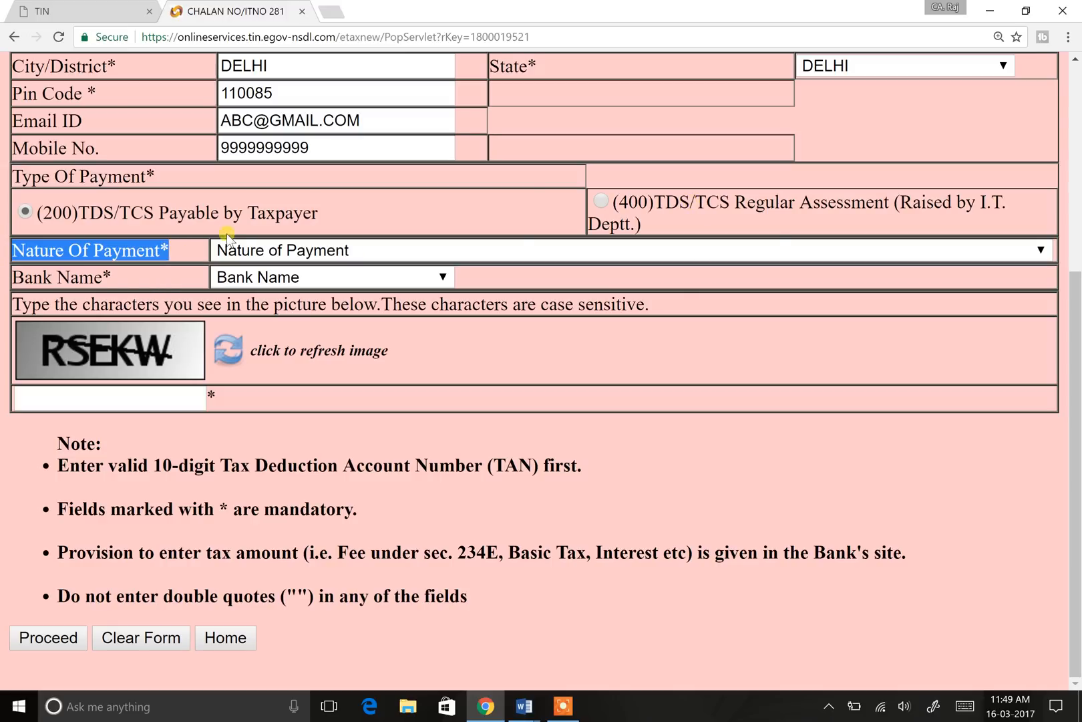
left_click(801, 247)
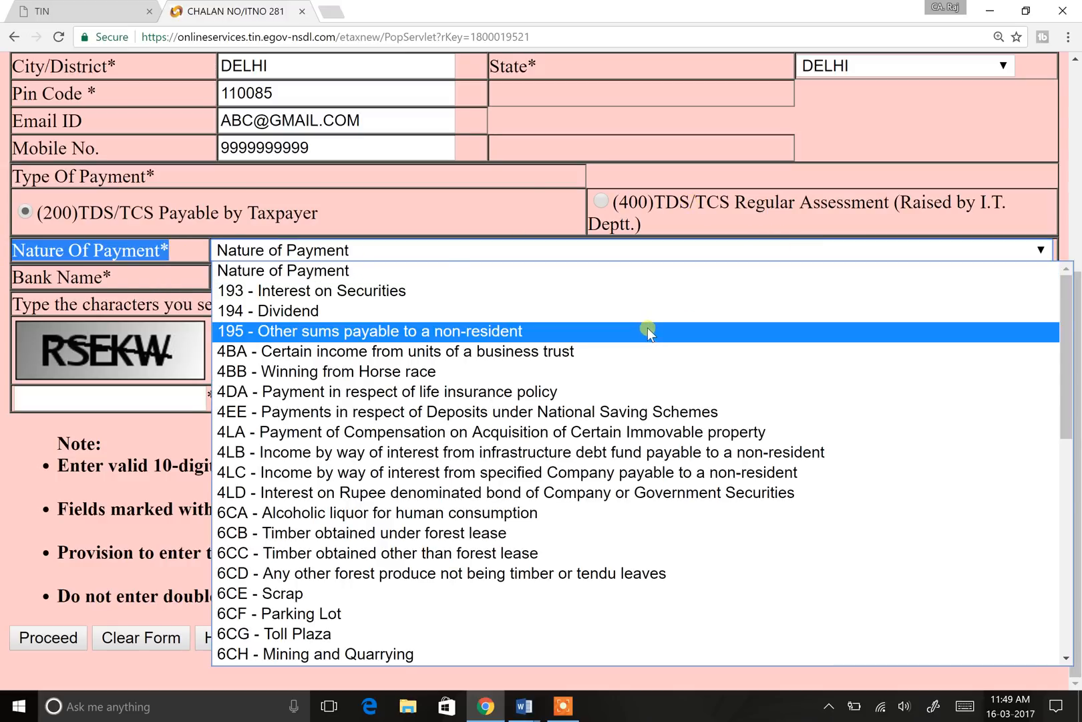
scroll(647, 327, "down", 10)
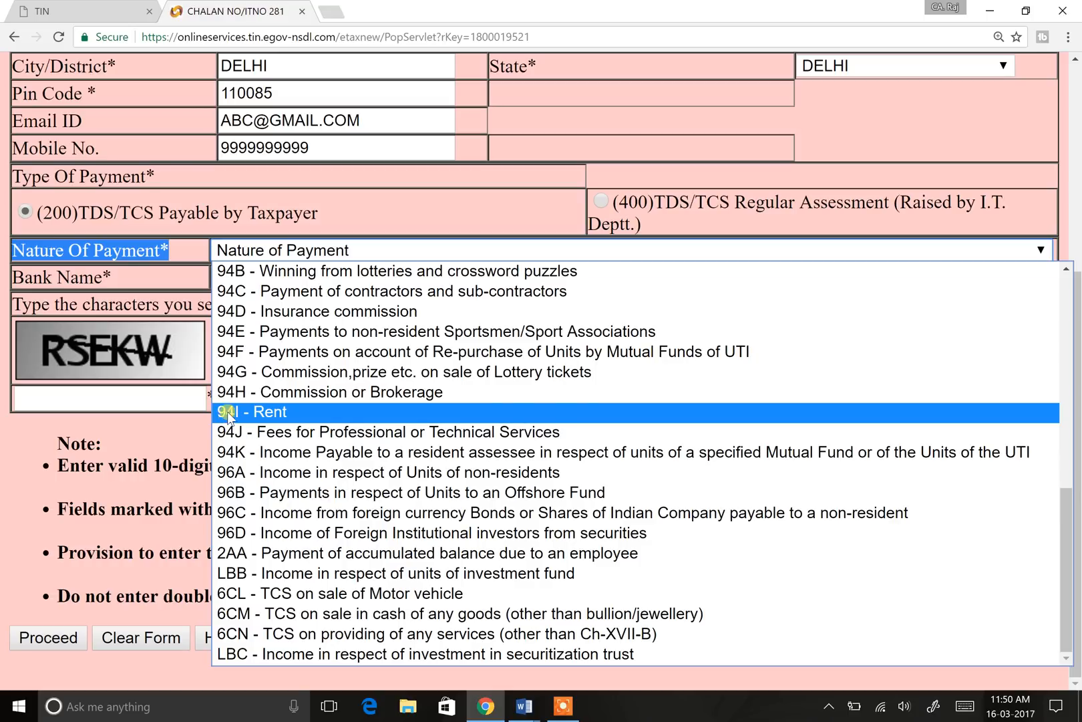
left_click(332, 392)
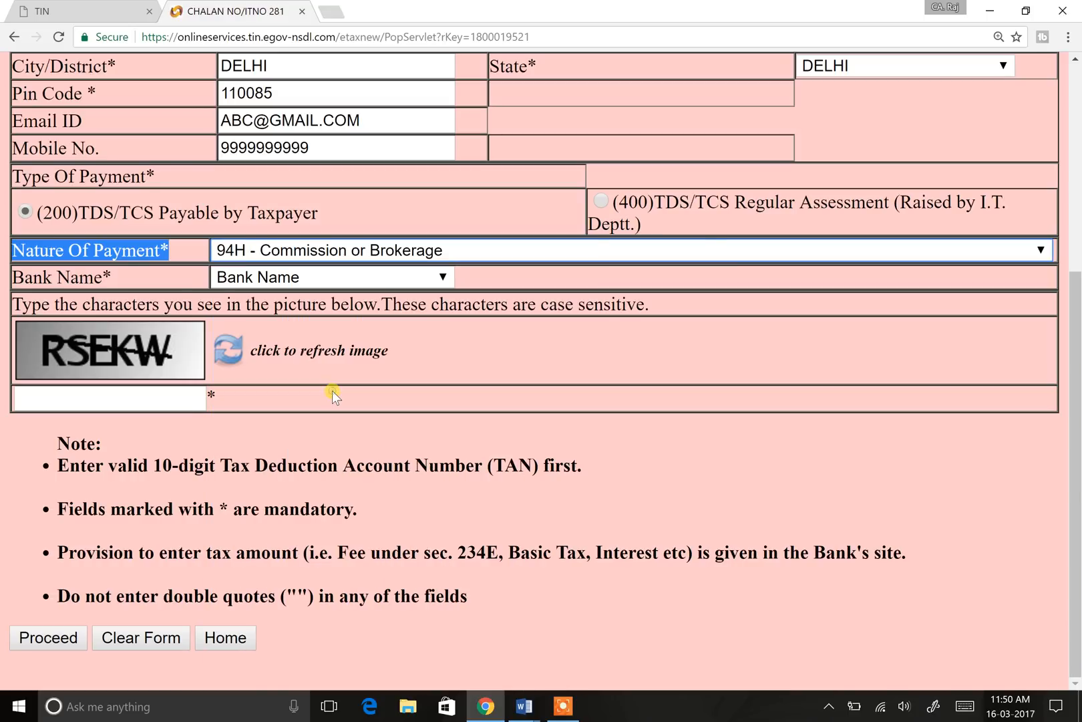
left_click(437, 253)
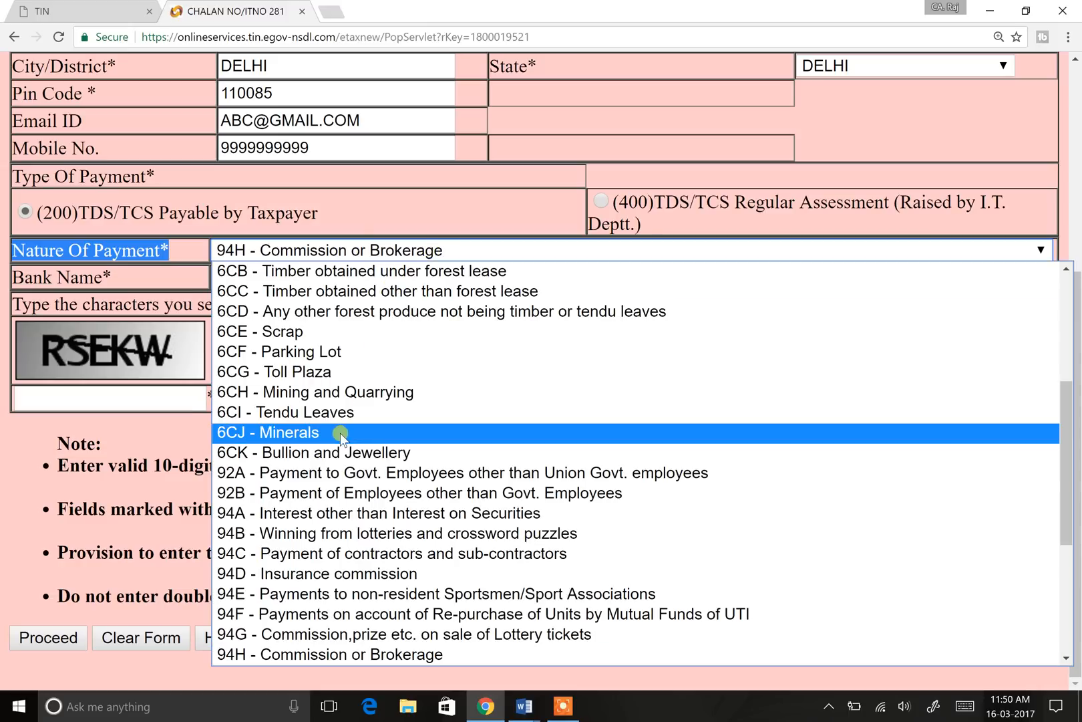
scroll(353, 518, "down", 3)
scroll(353, 517, "down", 1)
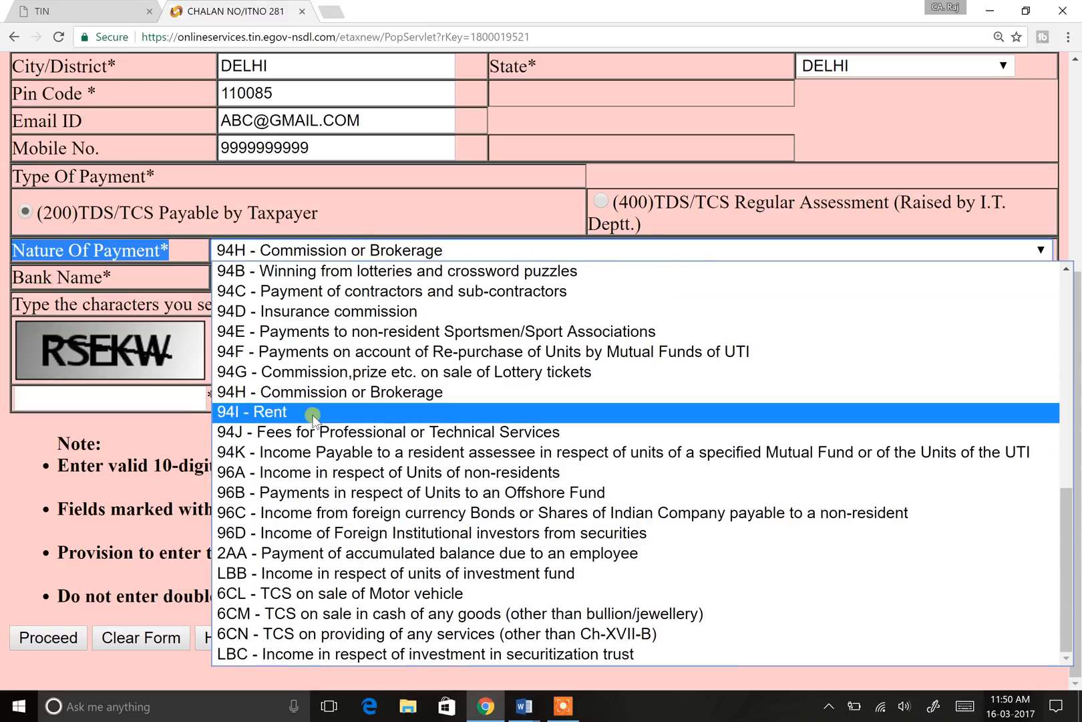
left_click(299, 434)
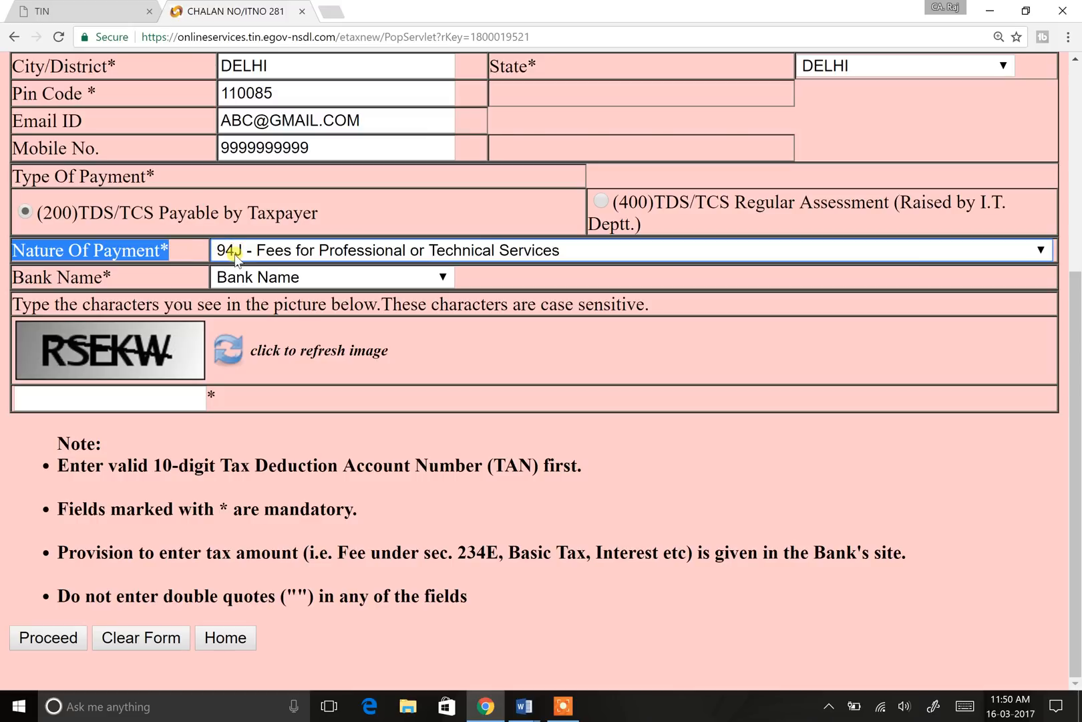
Step: Try 94I Rent, then settle on 94D - Insurance commission
left_click(377, 250)
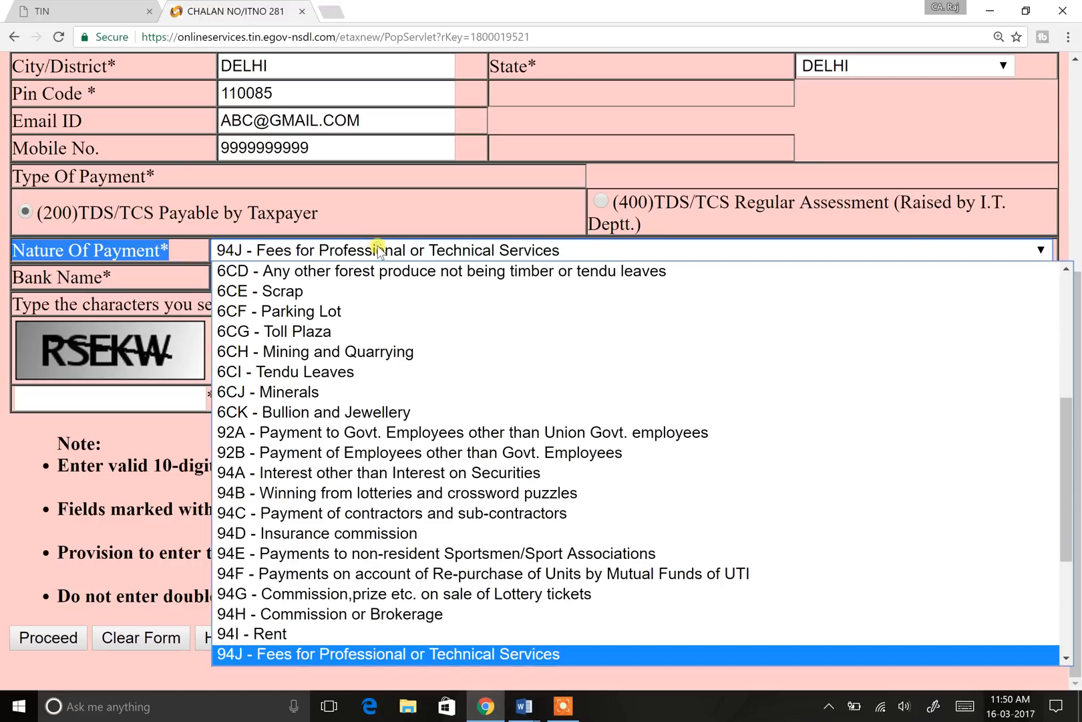
scroll(338, 508, "down", 4)
left_click(309, 414)
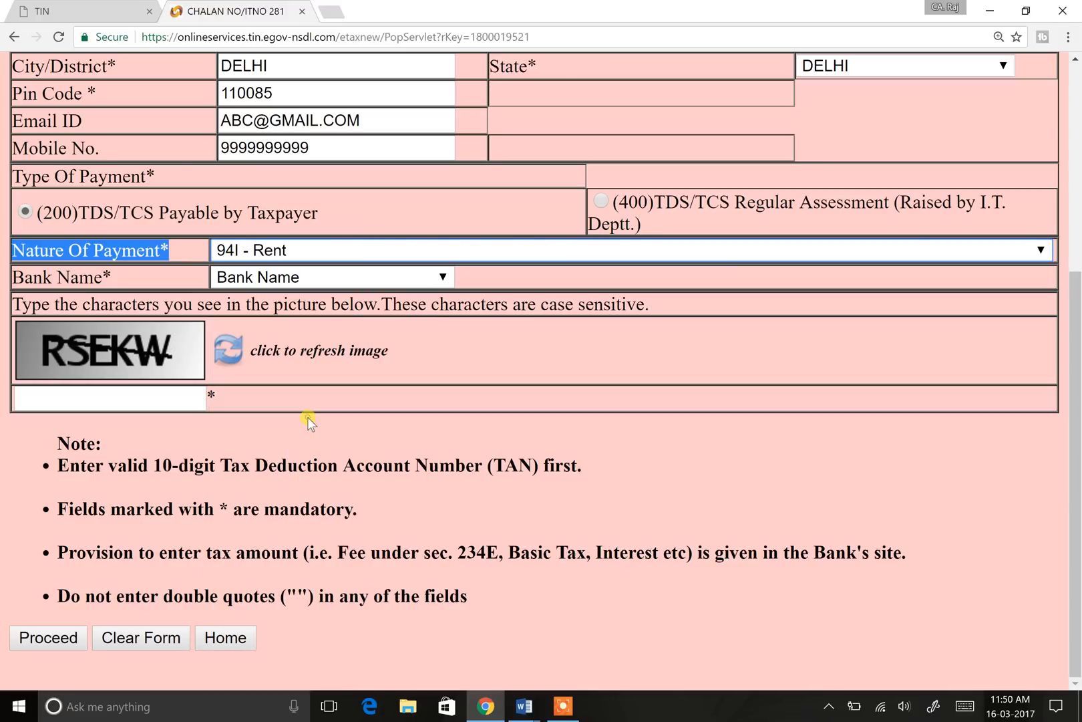
left_click(348, 251)
scroll(368, 404, "down", 4)
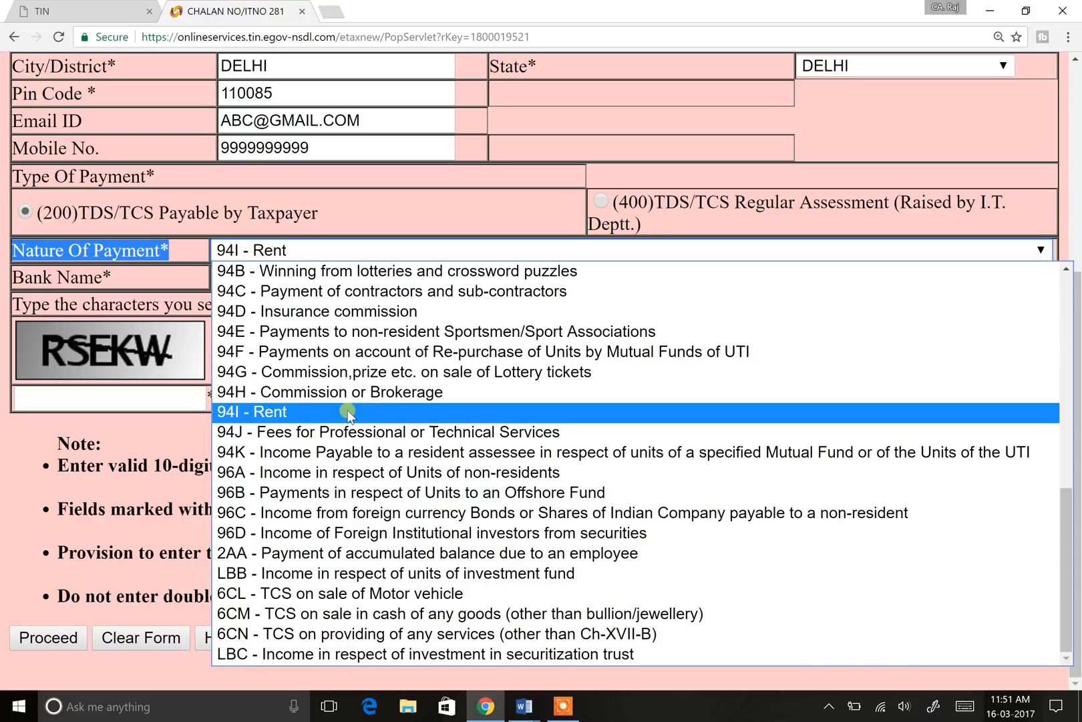
left_click(354, 413)
left_click(321, 248)
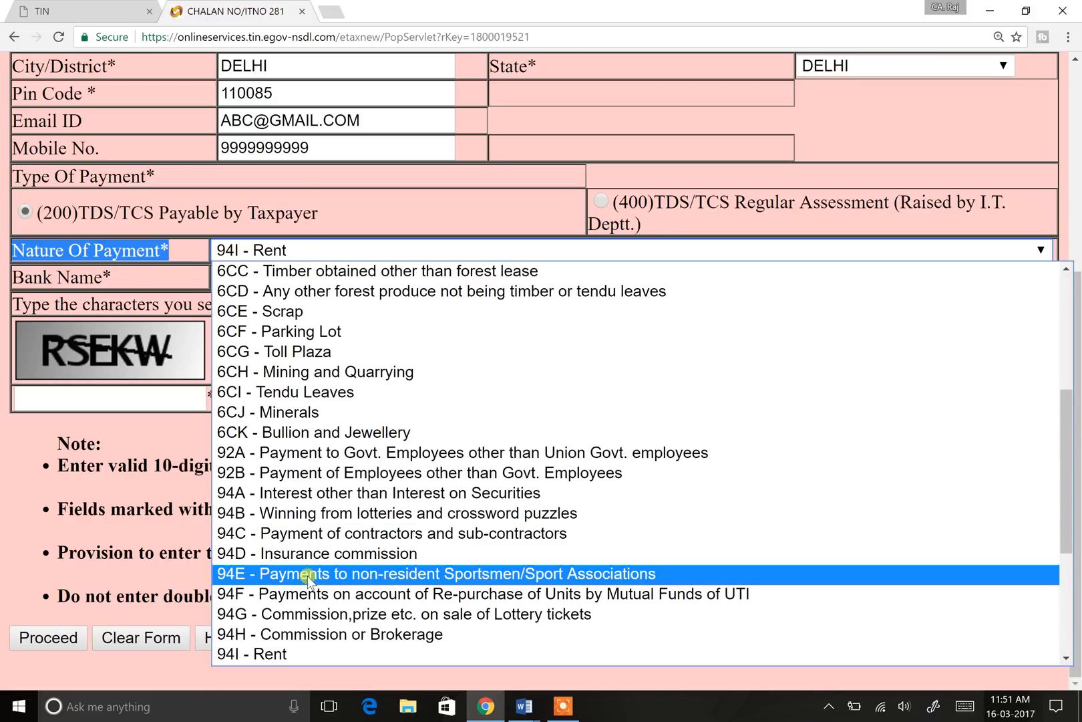
left_click(335, 555)
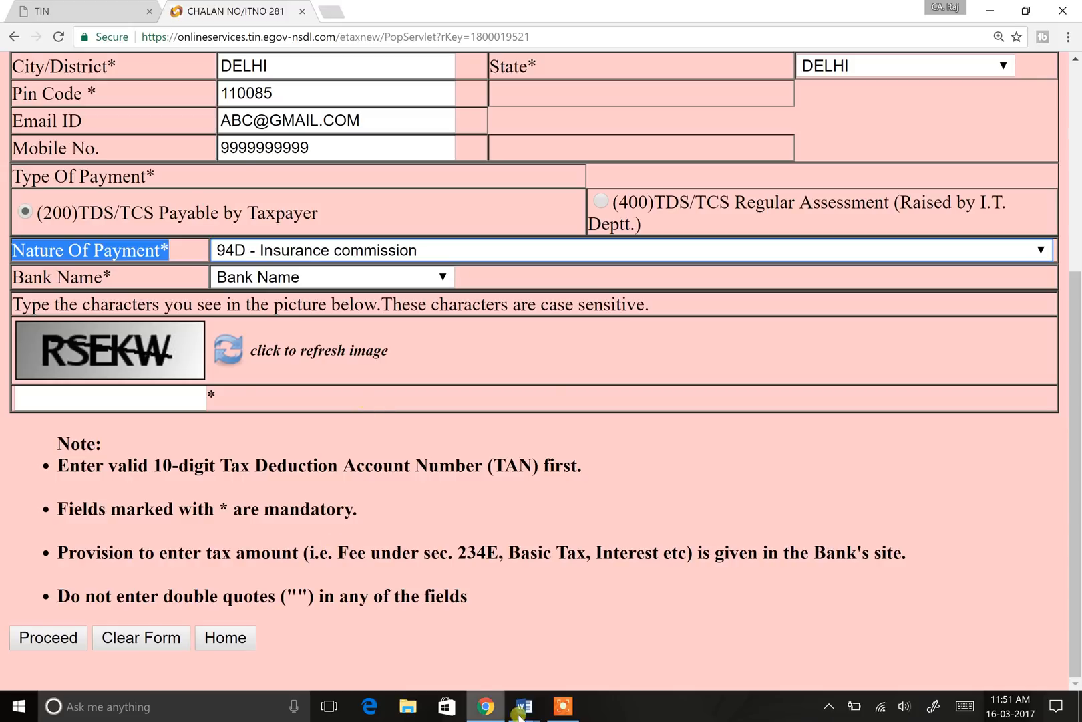
Step: Switch to the Document2 notes in Word
mouse_move(526, 709)
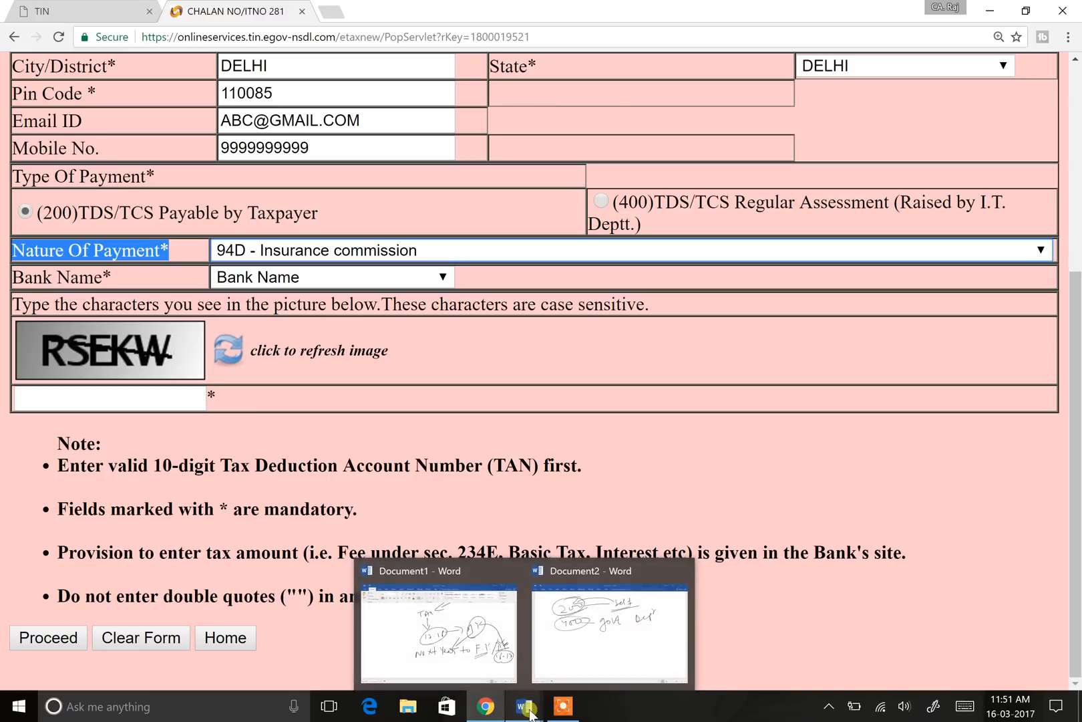
left_click(531, 713)
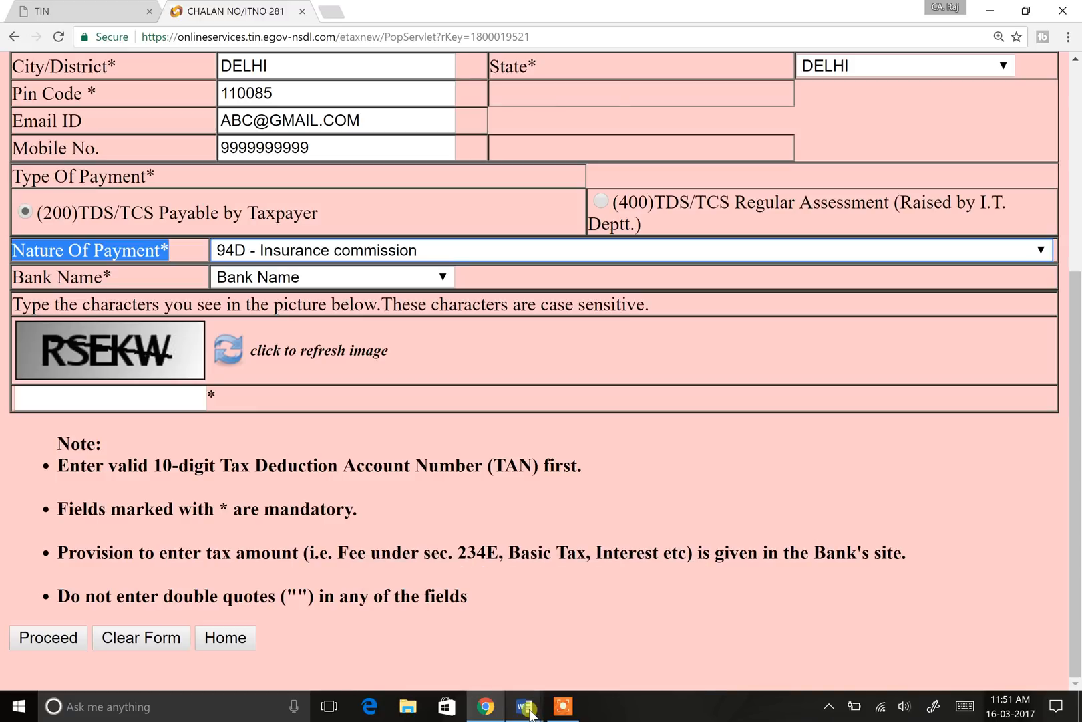
mouse_move(531, 714)
left_click(605, 633)
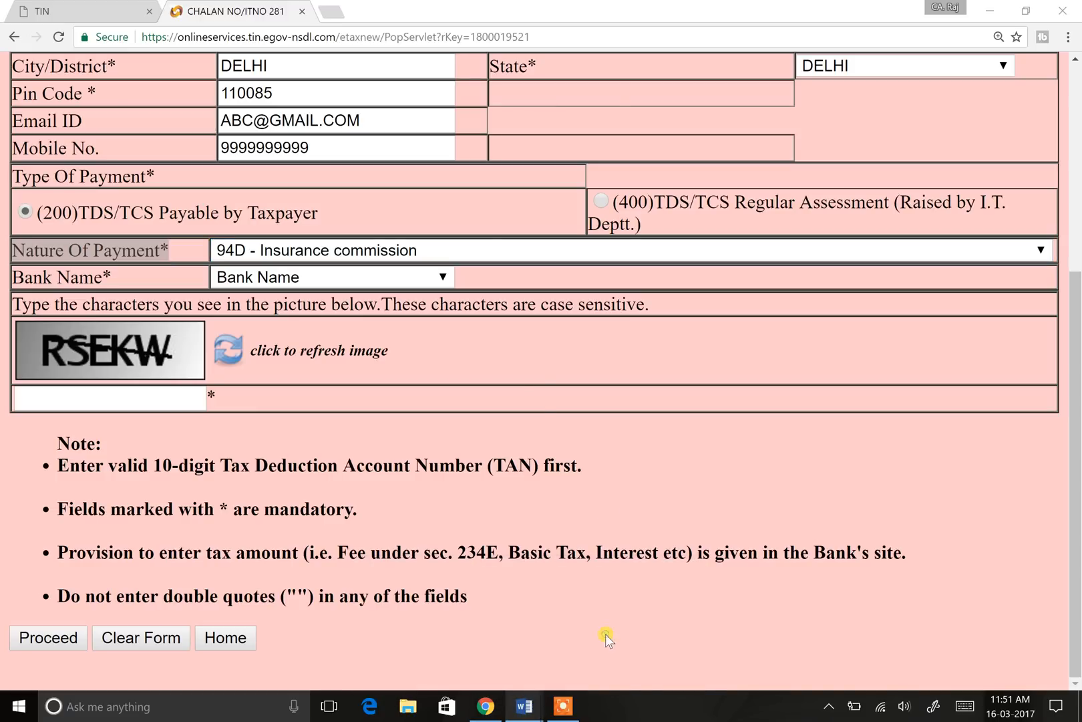
Step: Scroll Document2 down to page 4 and handwrite a double-underlined 'Note' heading
left_click(613, 642)
scroll(495, 367, "down", 5)
scroll(668, 384, "down", 2)
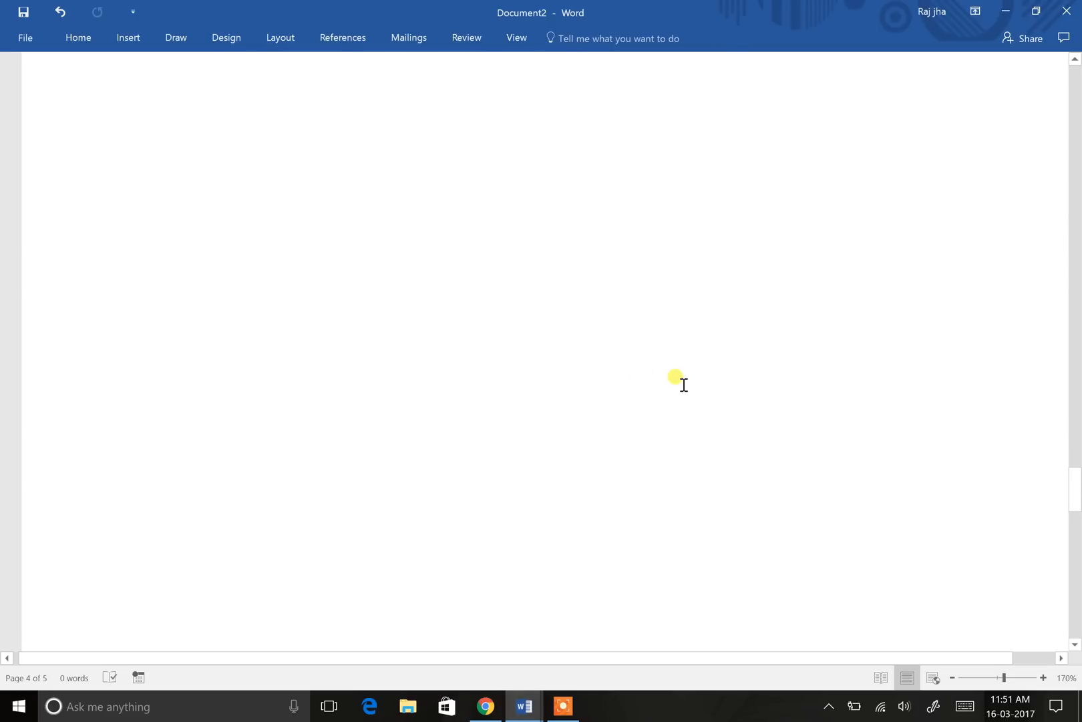
mouse_move(53, 136)
left_mouse_down()
mouse_move(78, 101)
mouse_move(102, 112)
left_mouse_up()
mouse_move(127, 93)
left_mouse_down()
mouse_move(123, 122)
mouse_move(162, 112)
left_mouse_up()
left_click_drag(56, 151, 149, 129)
mouse_move(51, 172)
left_mouse_down()
mouse_move(152, 148)
mouse_move(164, 171)
mouse_move(144, 209)
left_mouse_up()
Step: Handwrite 'Separate challan should be' on the first line of the note
left_click_drag(176, 194, 225, 163)
mouse_move(216, 175)
left_mouse_down()
mouse_move(215, 203)
mouse_move(318, 182)
mouse_move(341, 196)
mouse_move(366, 189)
left_mouse_up()
mouse_move(432, 166)
left_mouse_down()
mouse_move(415, 186)
mouse_move(515, 189)
mouse_move(578, 160)
mouse_move(600, 169)
left_mouse_up()
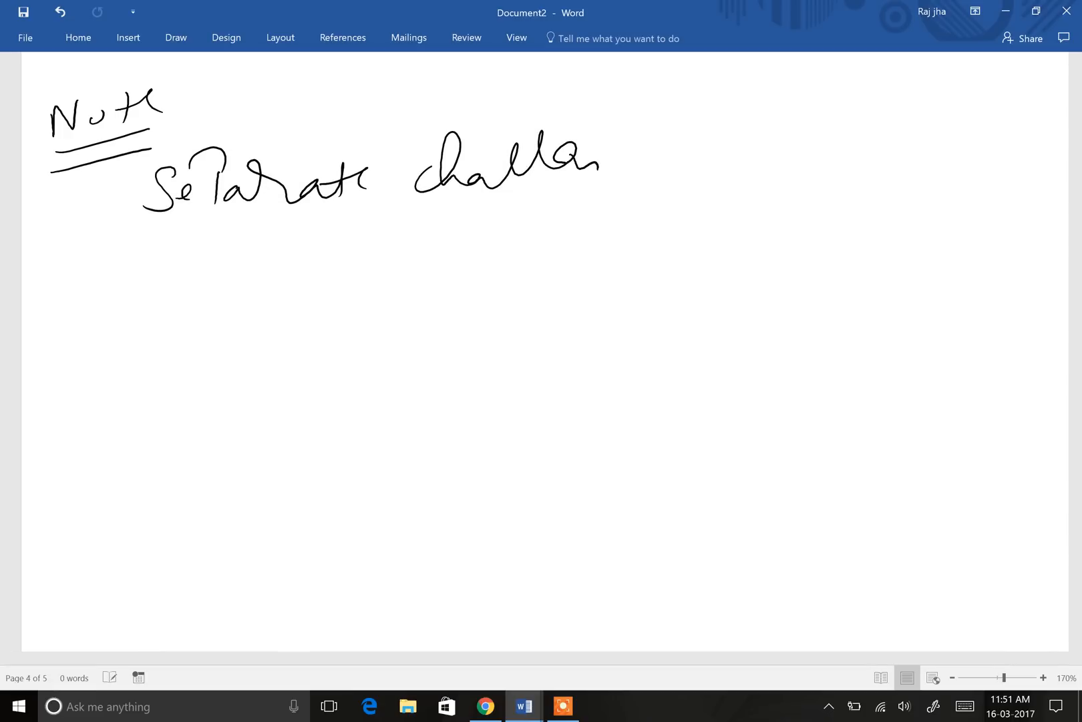
left_click_drag(678, 123, 652, 166)
mouse_move(677, 122)
left_mouse_down()
mouse_move(682, 163)
mouse_move(808, 115)
mouse_move(807, 159)
left_mouse_up()
mouse_move(866, 114)
left_mouse_down()
mouse_move(862, 145)
mouse_move(914, 136)
left_mouse_up()
Step: Finish the note with 'Deposit for each section' on the next line
mouse_move(173, 249)
left_mouse_down()
mouse_move(180, 289)
mouse_move(231, 269)
left_mouse_up()
mouse_move(255, 260)
left_mouse_down()
mouse_move(255, 294)
mouse_move(280, 279)
mouse_move(313, 288)
mouse_move(337, 262)
left_mouse_up()
mouse_move(405, 225)
left_mouse_down()
mouse_move(399, 314)
mouse_move(416, 274)
left_mouse_up()
left_click_drag(415, 274, 463, 255)
left_click_drag(515, 268, 605, 255)
mouse_move(634, 201)
left_mouse_down()
mouse_move(624, 253)
mouse_move(648, 257)
left_mouse_up()
mouse_move(723, 213)
left_mouse_down()
mouse_move(703, 256)
mouse_move(766, 219)
left_mouse_up()
mouse_move(774, 228)
left_mouse_down()
mouse_move(795, 207)
mouse_move(773, 252)
left_mouse_up()
left_click_drag(810, 212, 805, 249)
mouse_move(798, 230)
left_mouse_down()
mouse_move(829, 226)
mouse_move(842, 249)
left_mouse_up()
mouse_move(868, 217)
left_mouse_down()
mouse_move(866, 232)
mouse_move(902, 221)
mouse_move(920, 236)
left_mouse_up()
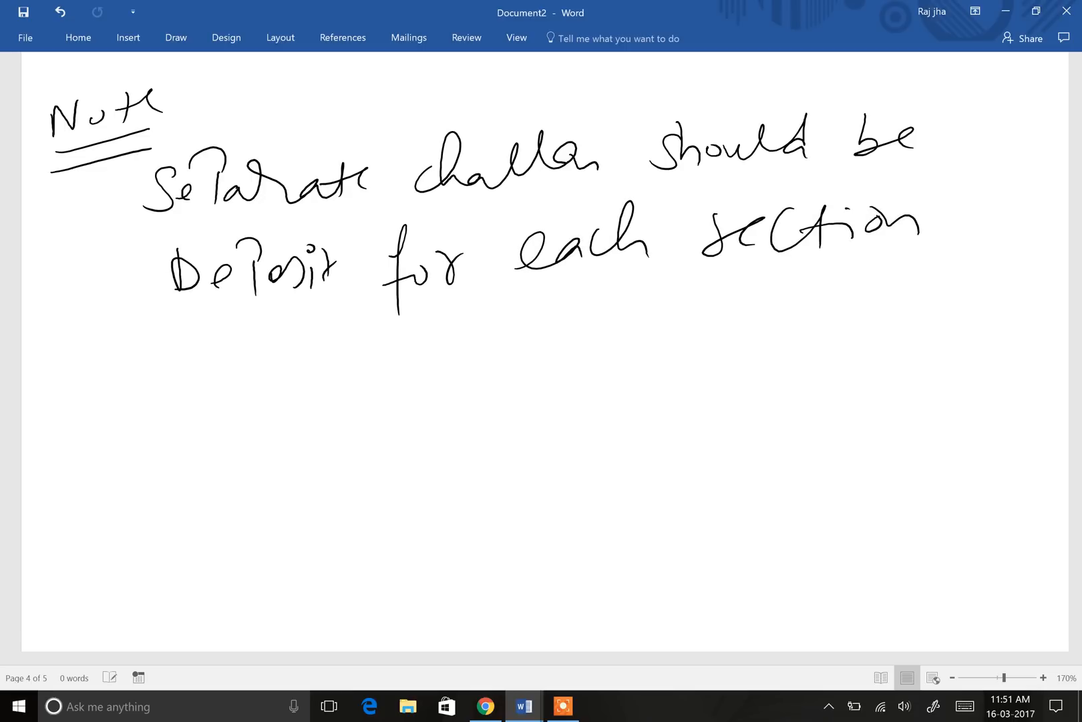
Step: Scroll around page 4 and select the handwritten 'Separate challan' note to review it
scroll(444, 357, "down", 10)
scroll(432, 362, "up", 3)
scroll(436, 364, "up", 20)
scroll(443, 316, "up", 20)
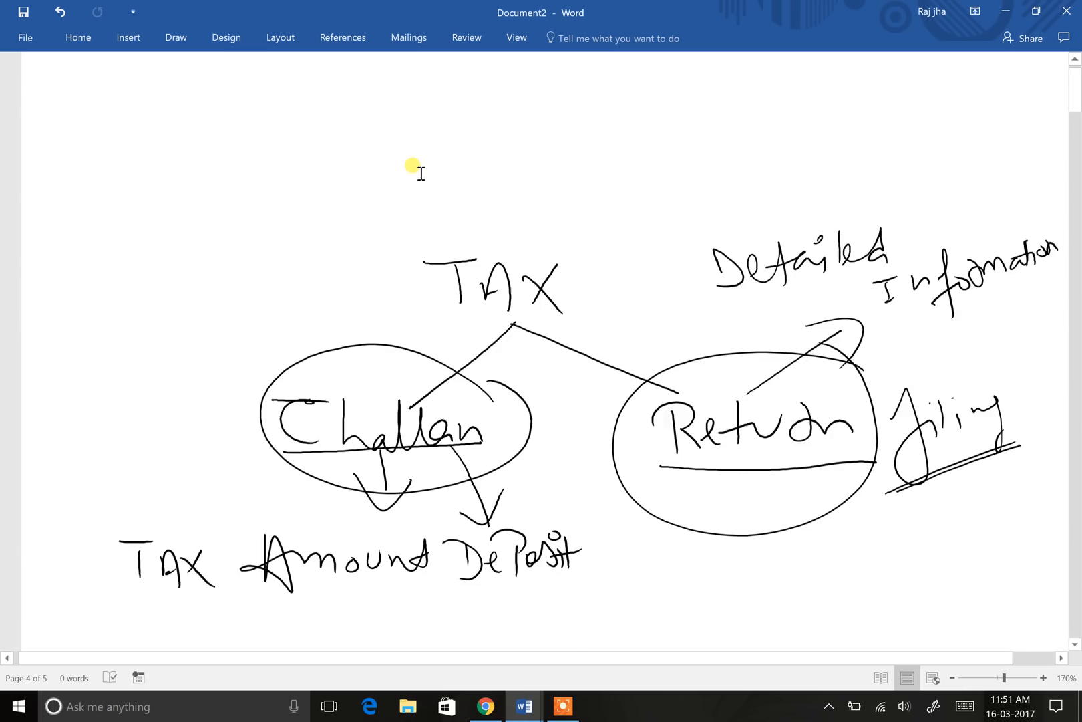
scroll(430, 254, "down", 20)
scroll(439, 262, "down", 20)
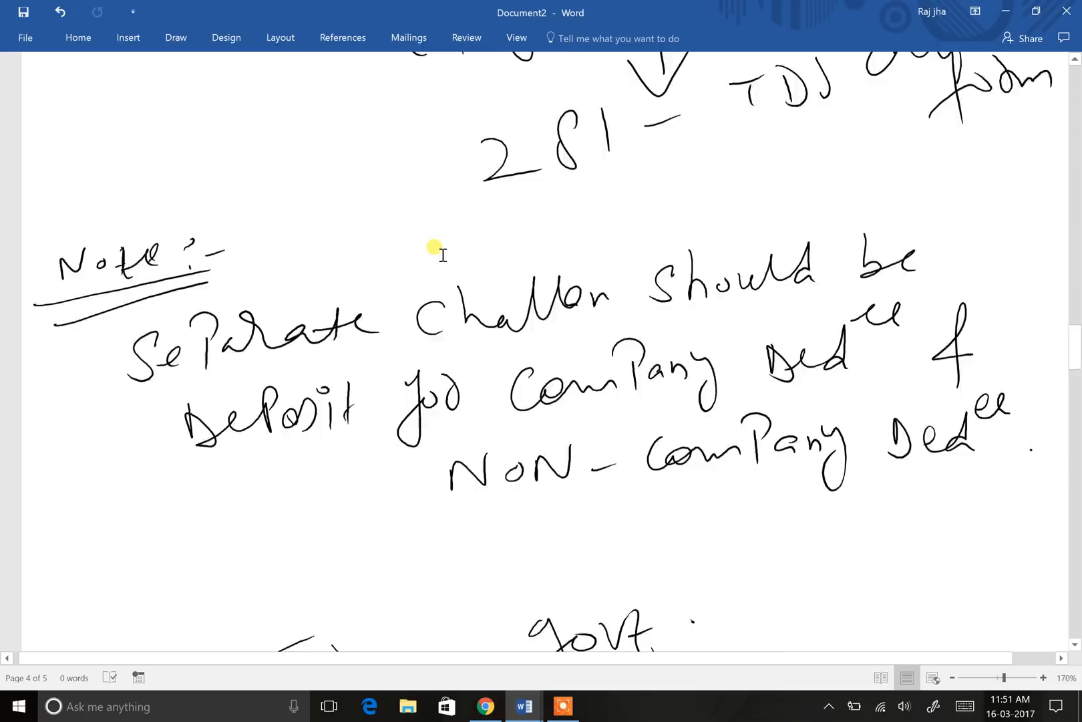
scroll(443, 254, "down", 3)
scroll(504, 223, "up", 1)
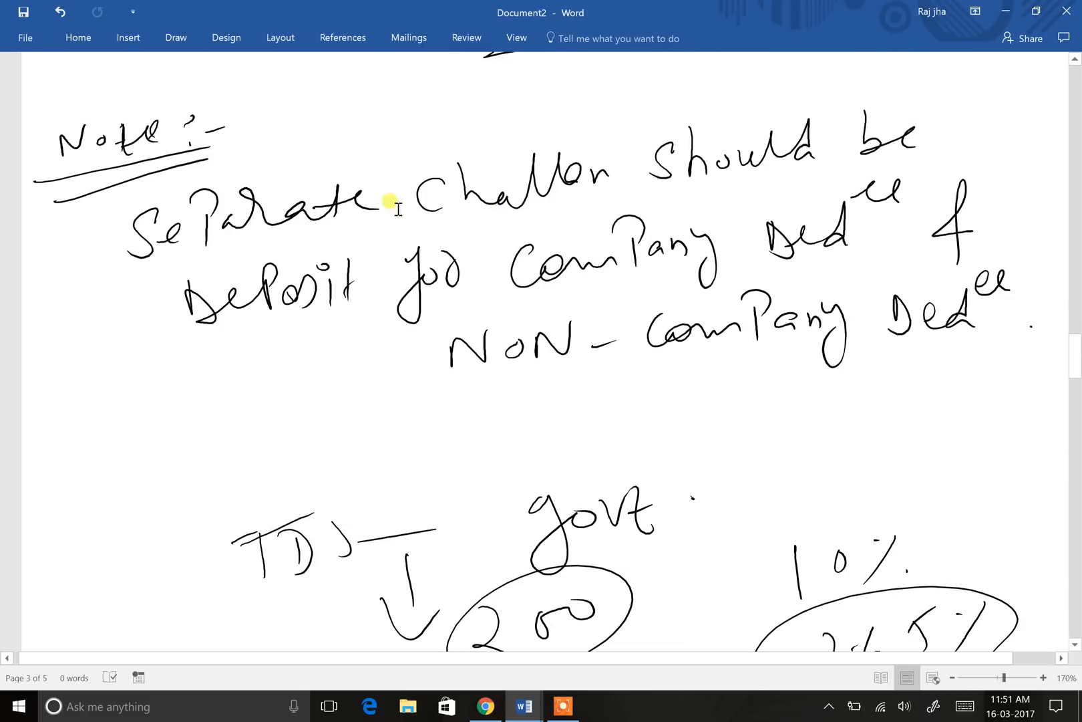
left_click(139, 221)
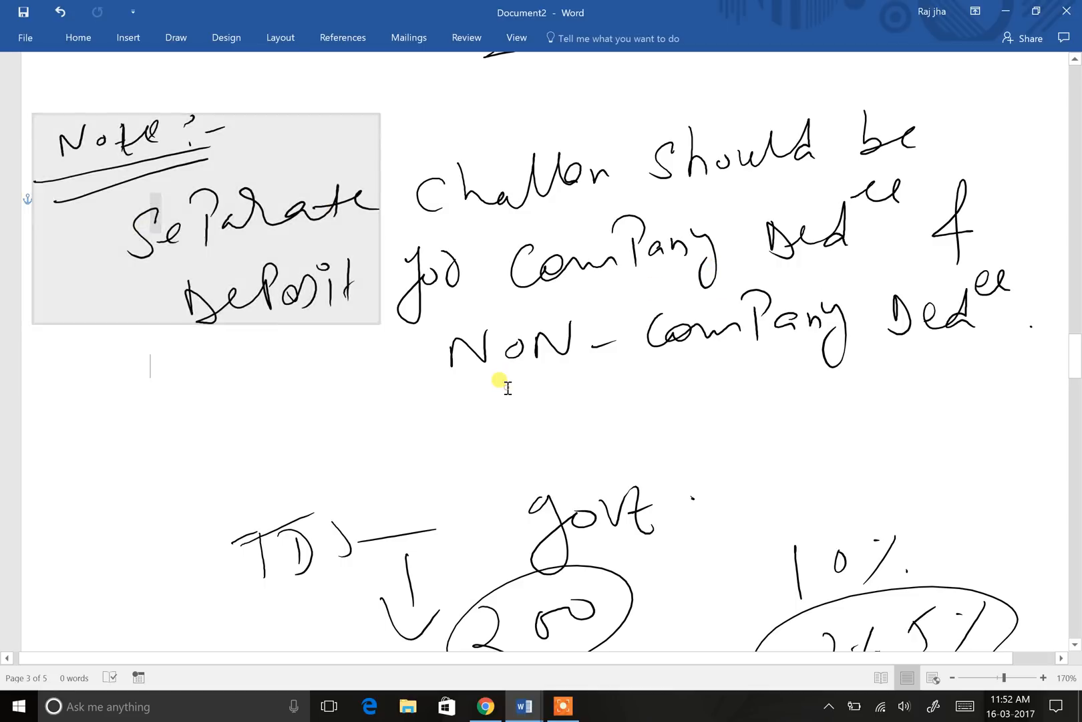
scroll(506, 384, "down", 20)
scroll(508, 388, "down", 4)
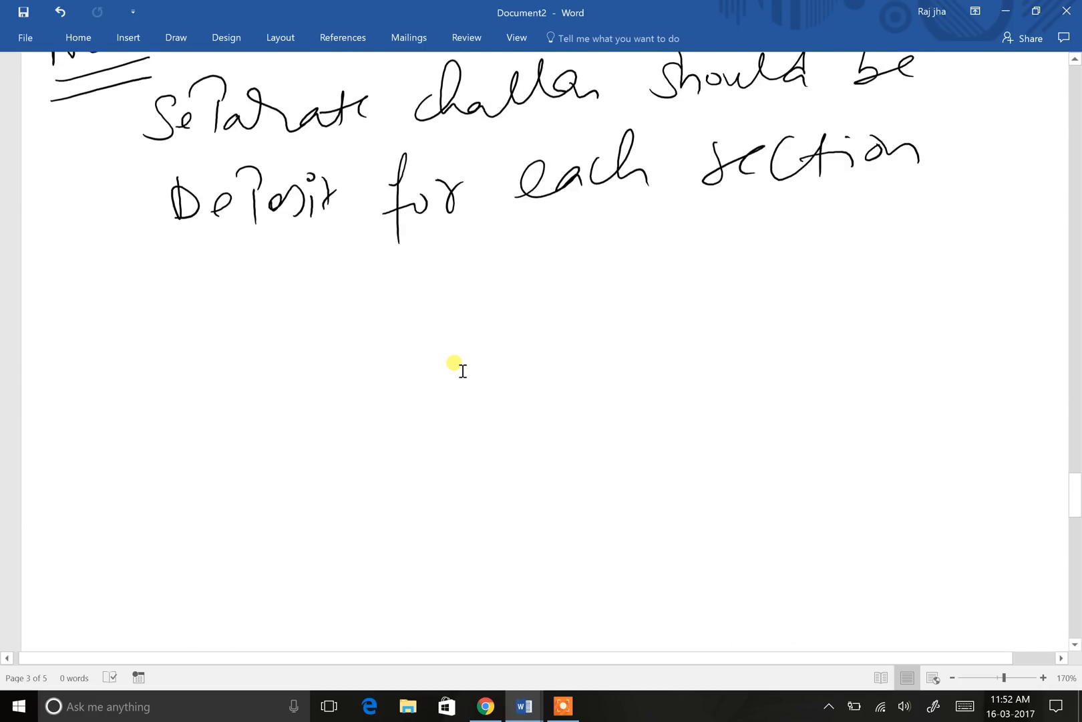
scroll(461, 371, "up", 2)
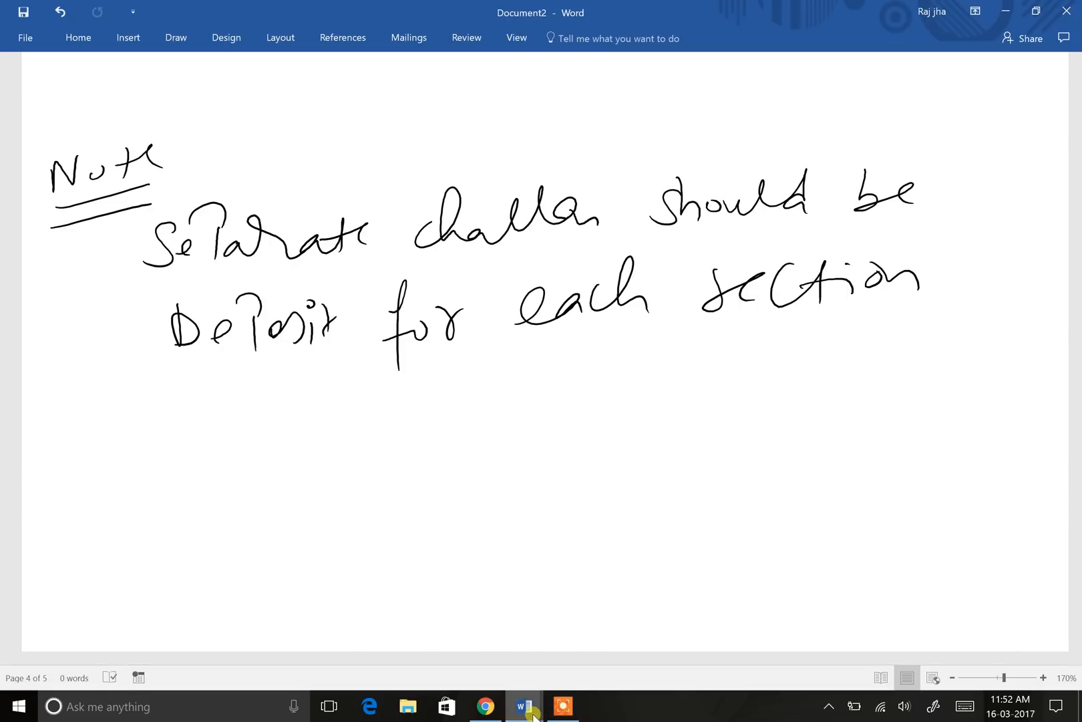
Step: Back in the challan form, set Nature Of Payment to 94I - Rent
left_click(484, 713)
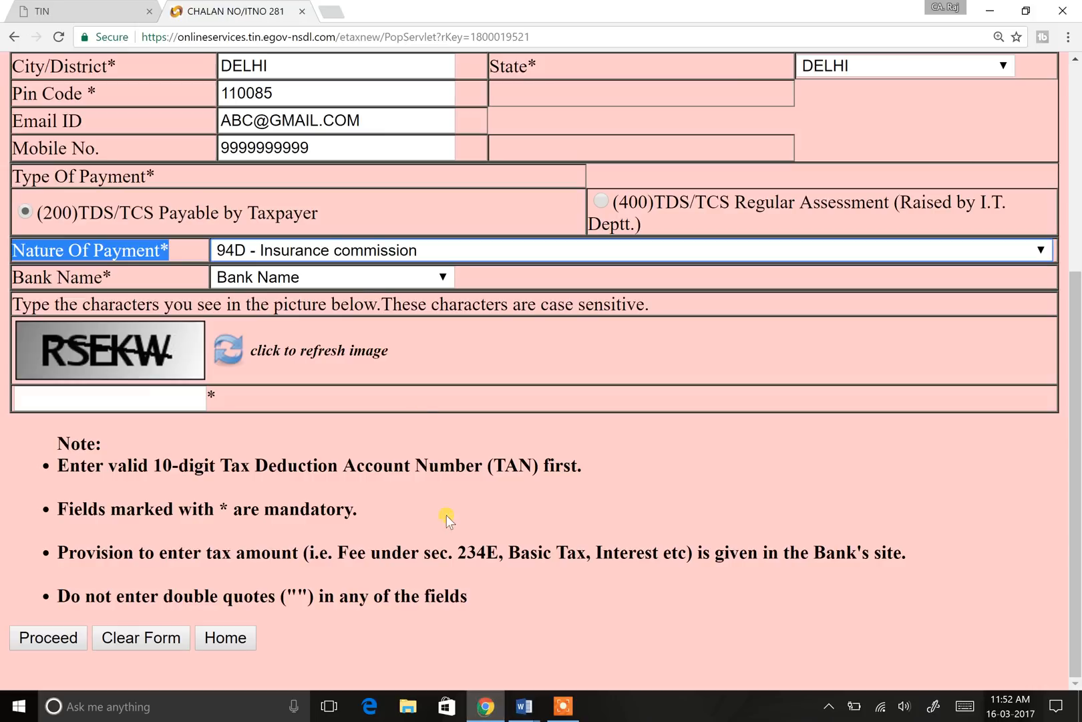
left_click(427, 252)
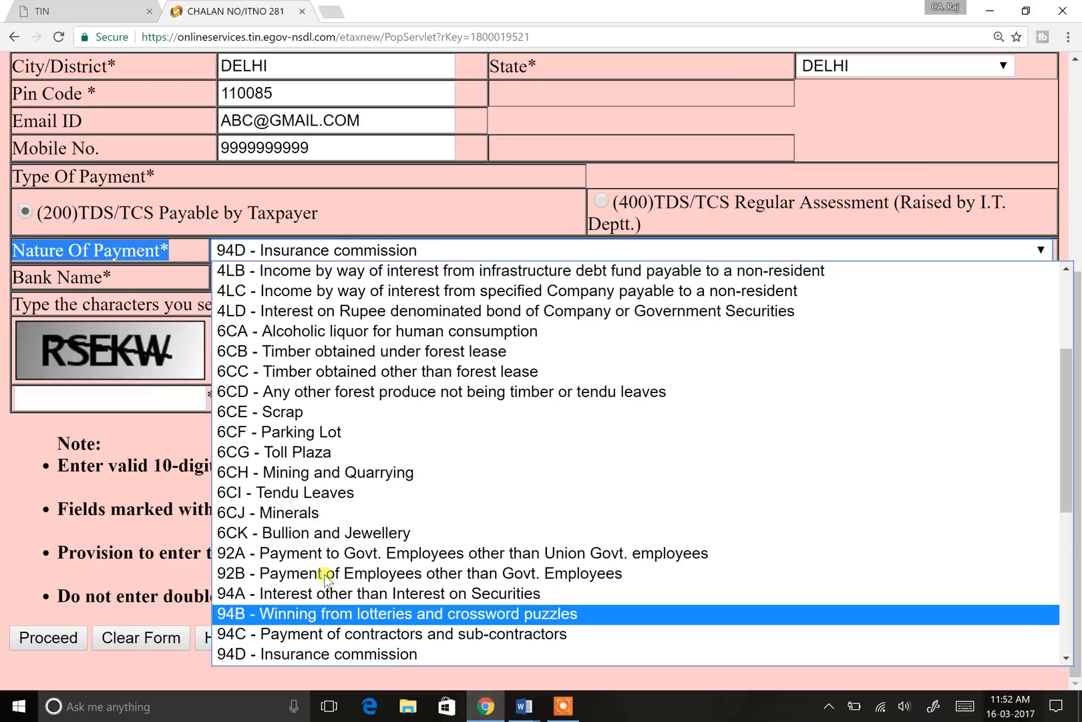
scroll(314, 501, "down", 5)
left_click(329, 412)
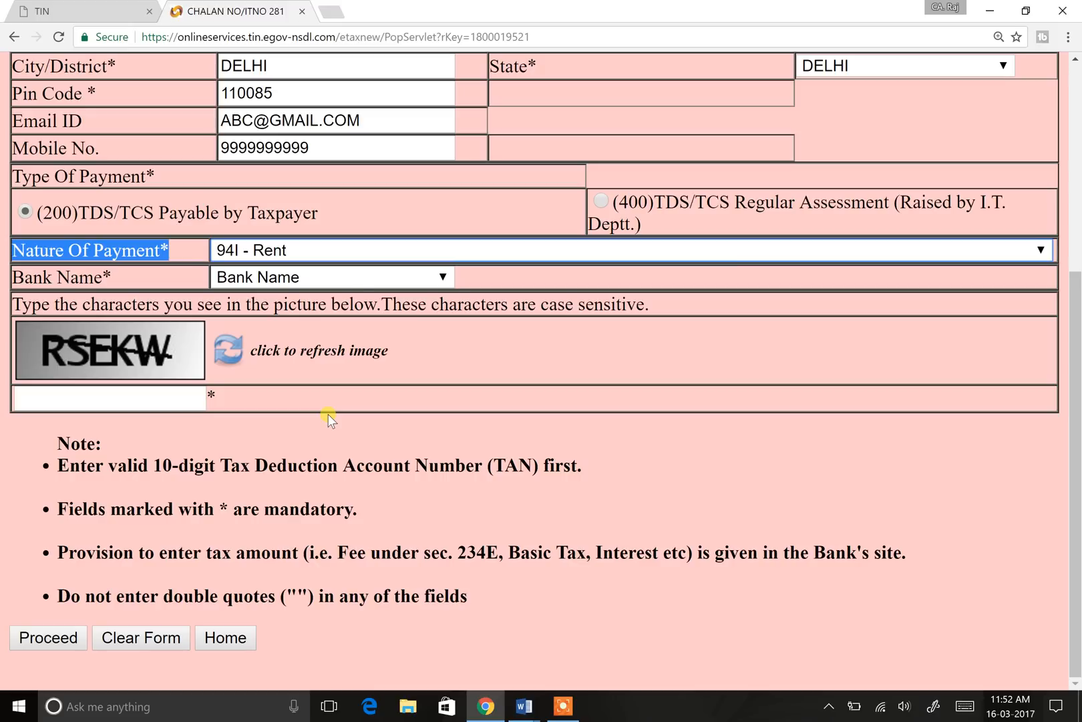
left_click(595, 290)
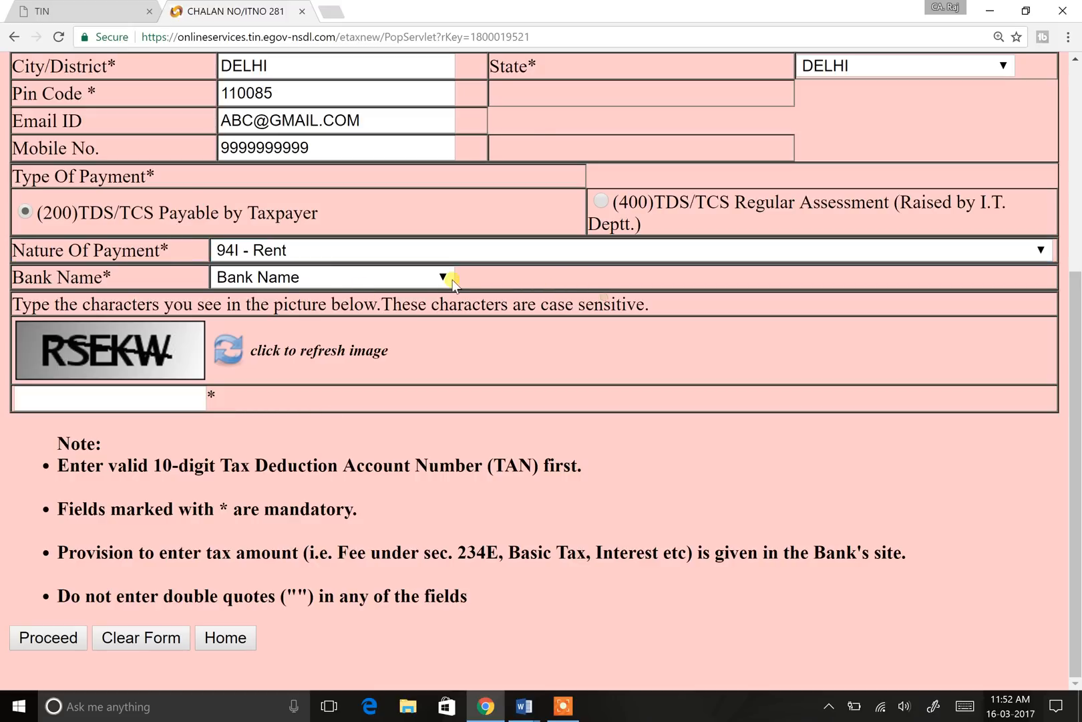
Step: Choose ICICI Bank as the paying bank, enter the captcha and proceed
left_click(347, 279)
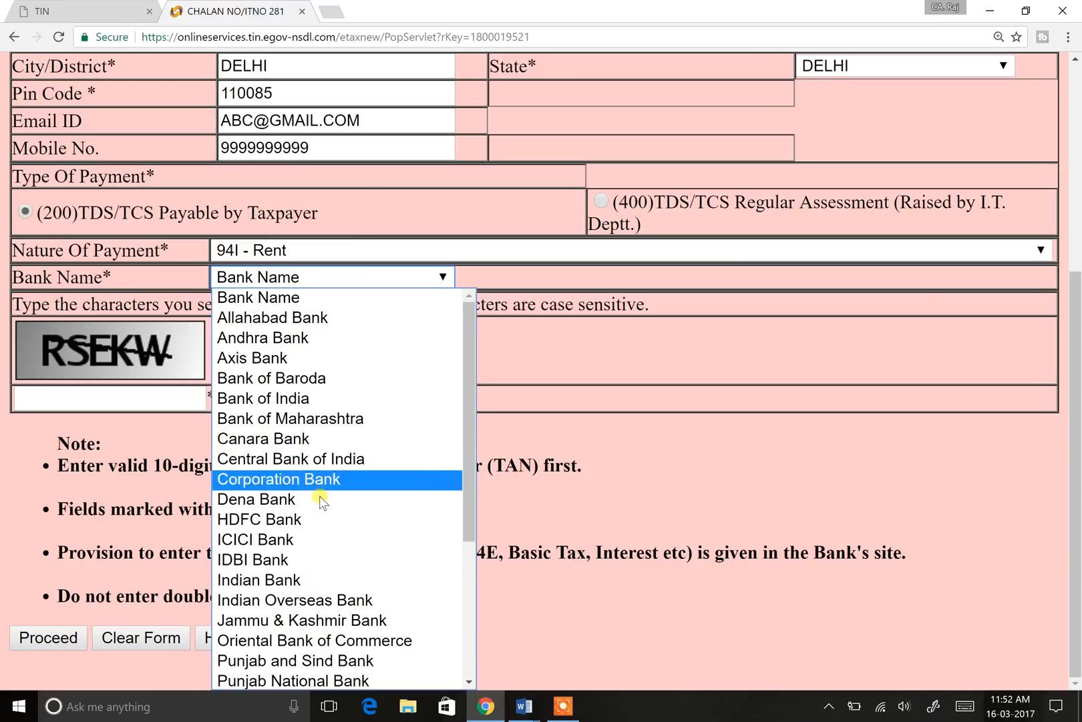
left_click(308, 539)
left_click(127, 402)
type("RSEKW")
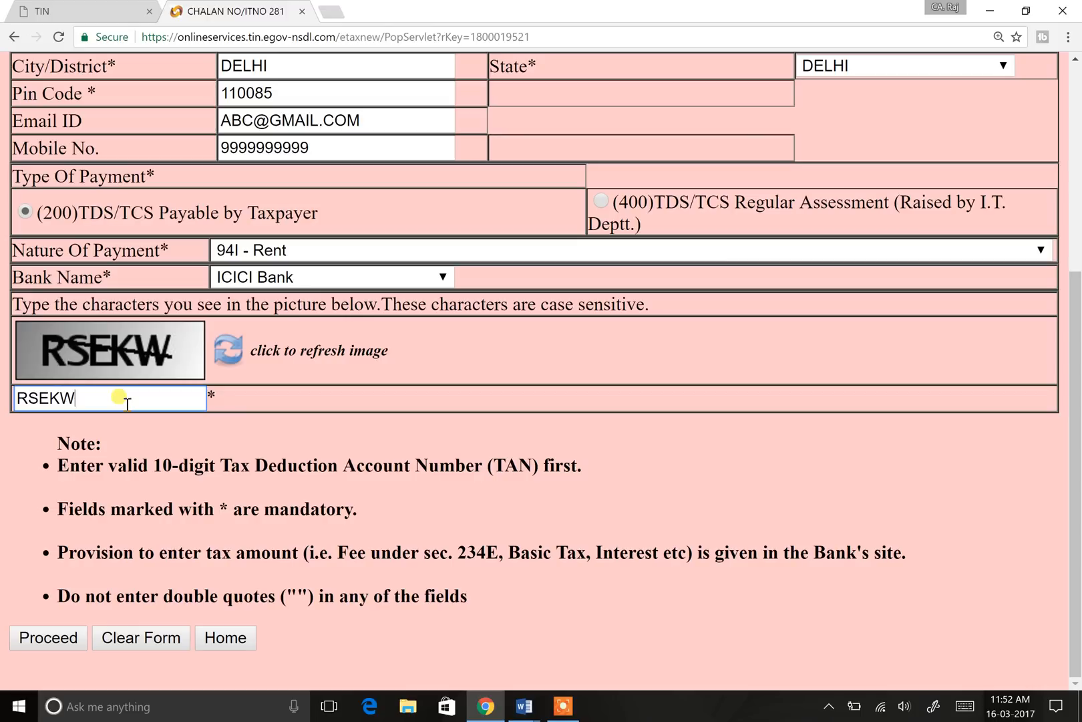
left_click(50, 638)
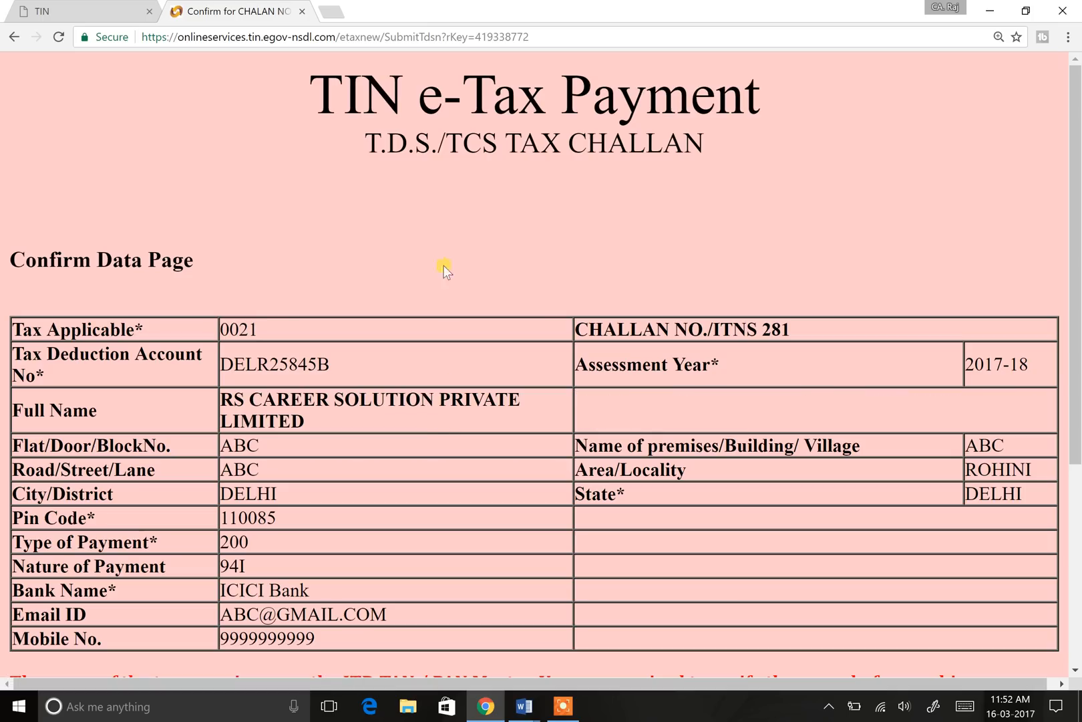
Step: Check the TAN and deductor name on the Confirm Data Page and zoom in
scroll(444, 267, "down", 2)
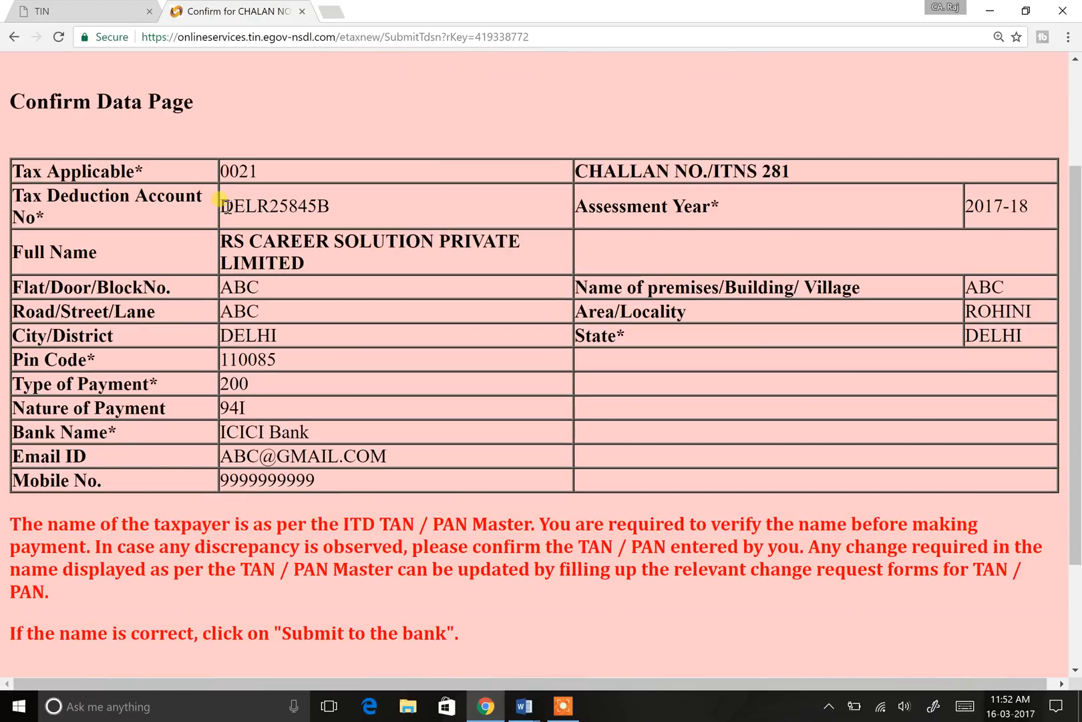
left_click_drag(222, 205, 337, 205)
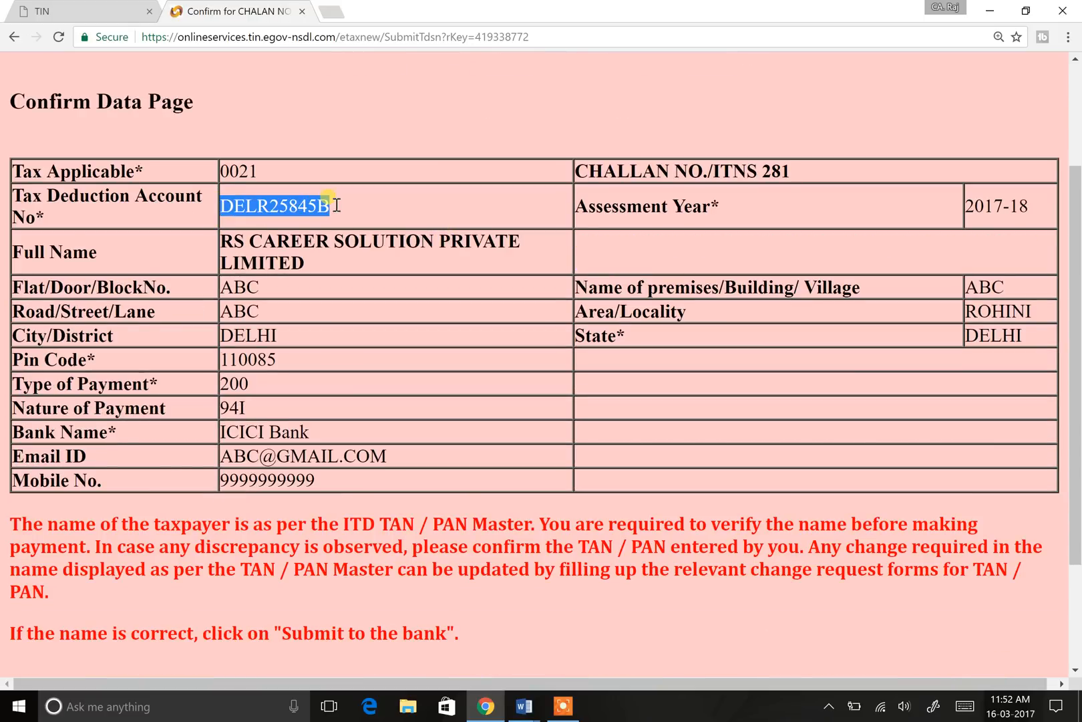
left_click_drag(223, 241, 332, 273)
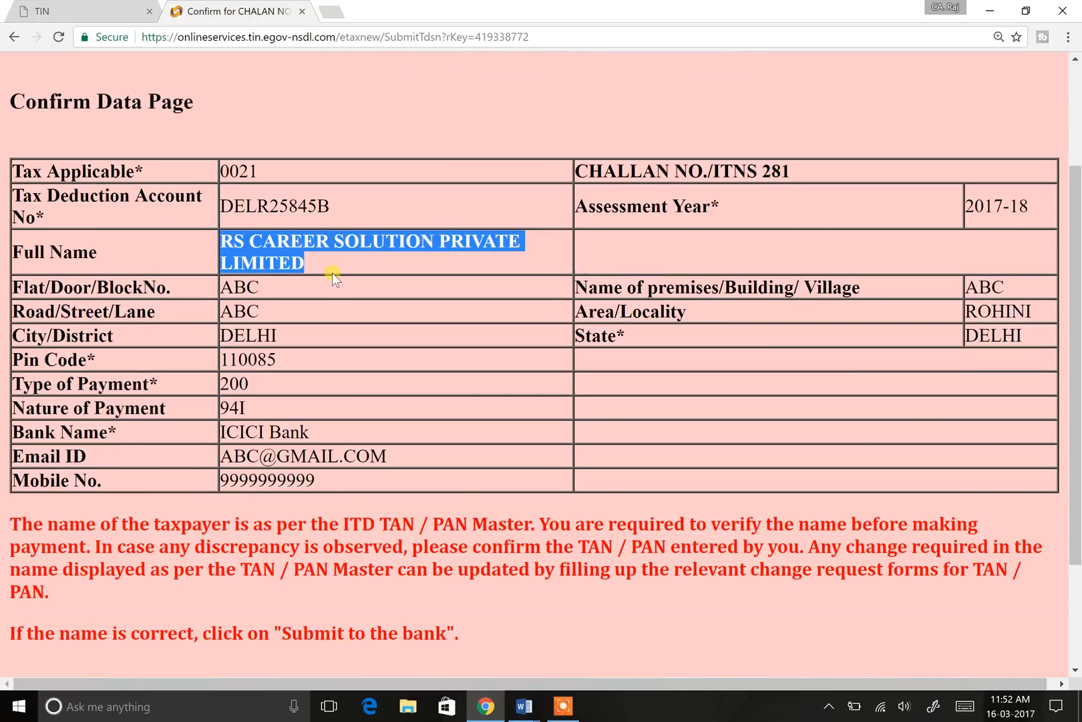
left_click(336, 264)
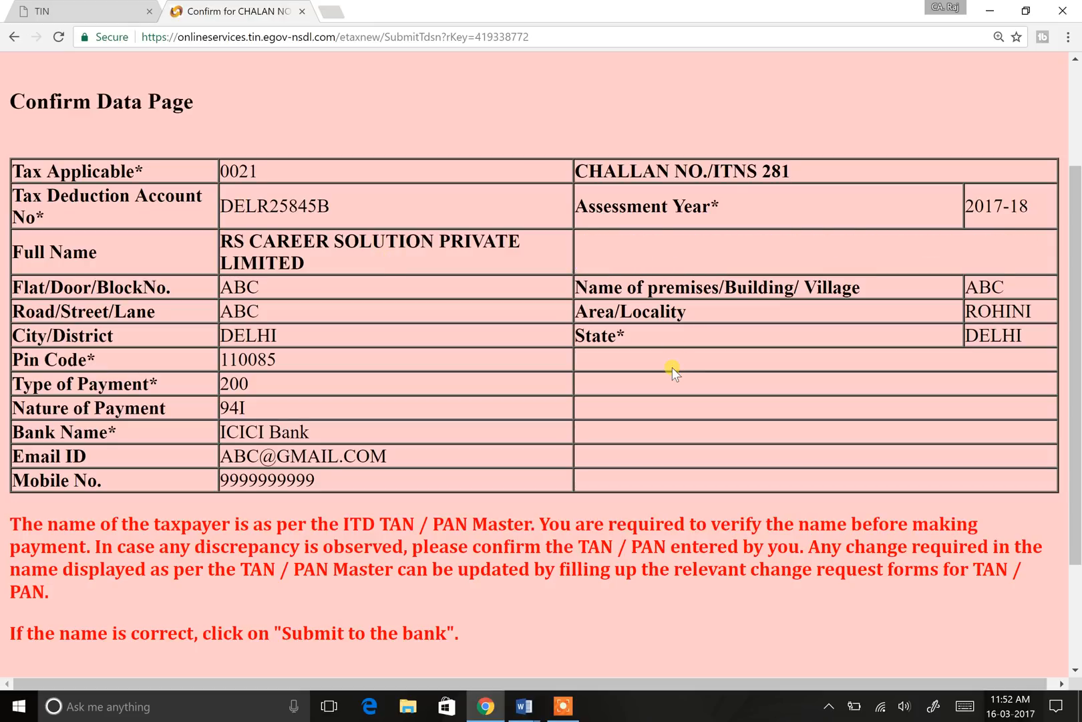
key("ctrl+plus")
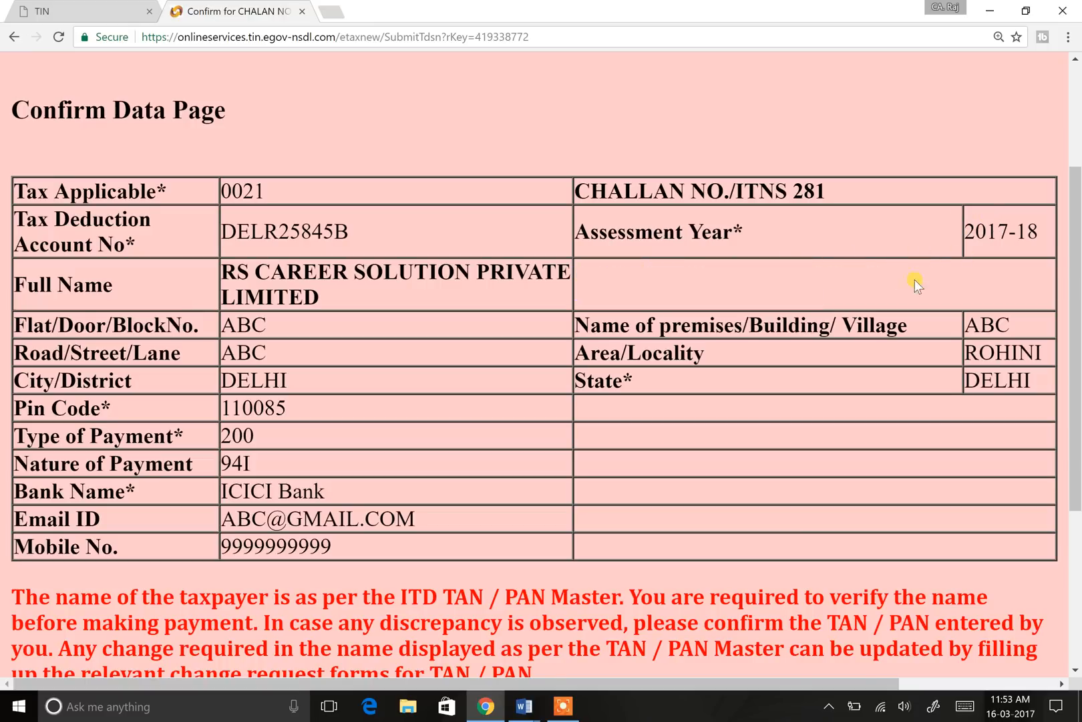
Step: Scroll to the bottom and submit the confirmed challan to the bank
scroll(382, 300, "down", 2)
scroll(382, 300, "down", 2)
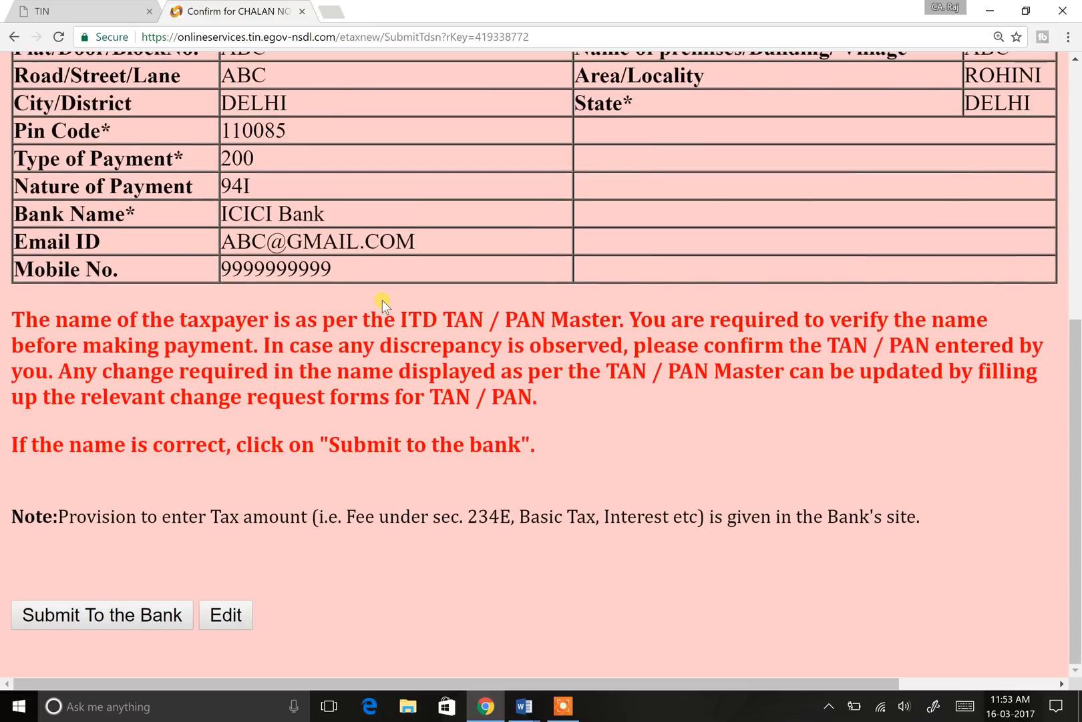
scroll(623, 447, "up", 4)
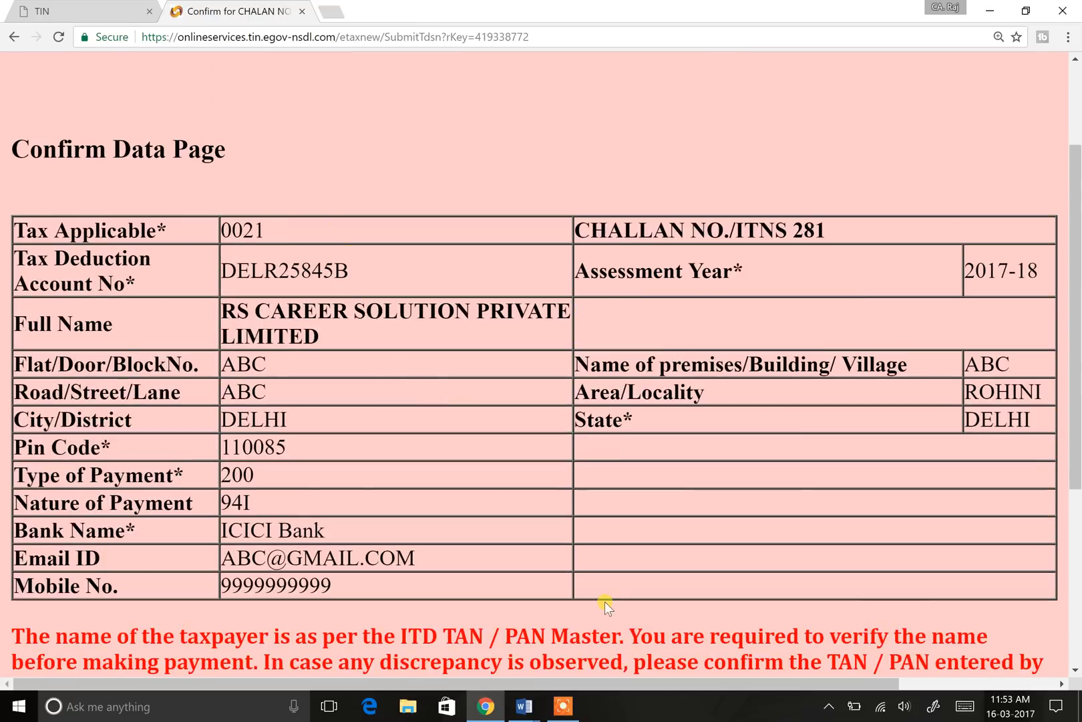
scroll(342, 243, "down", 3)
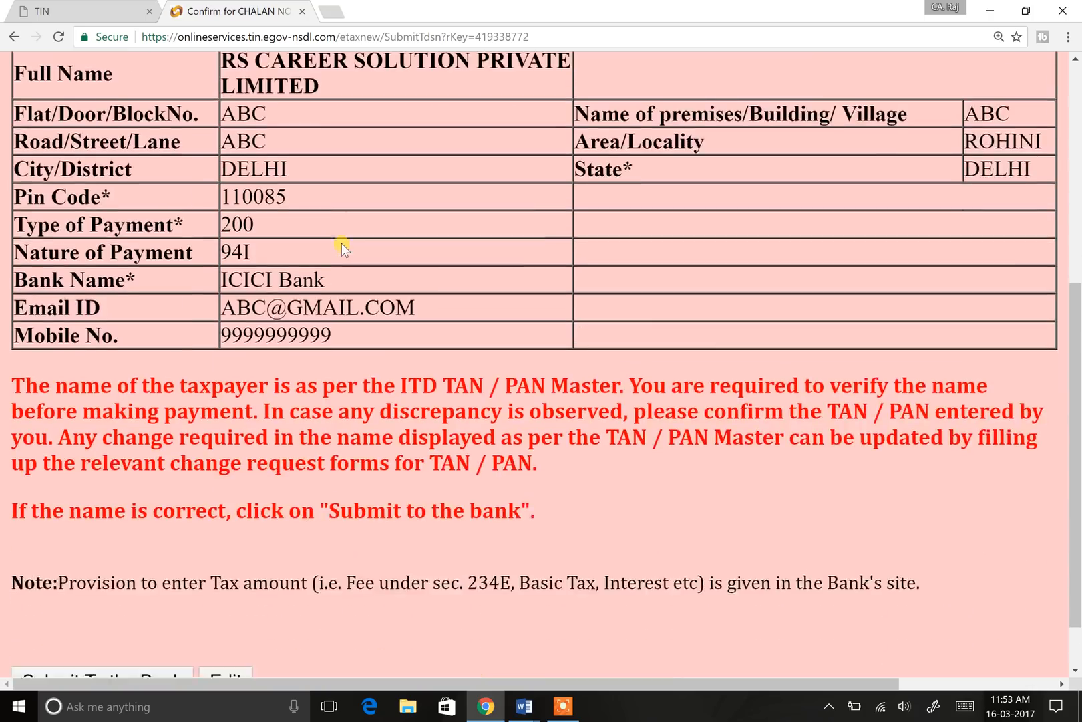
scroll(341, 243, "down", 1)
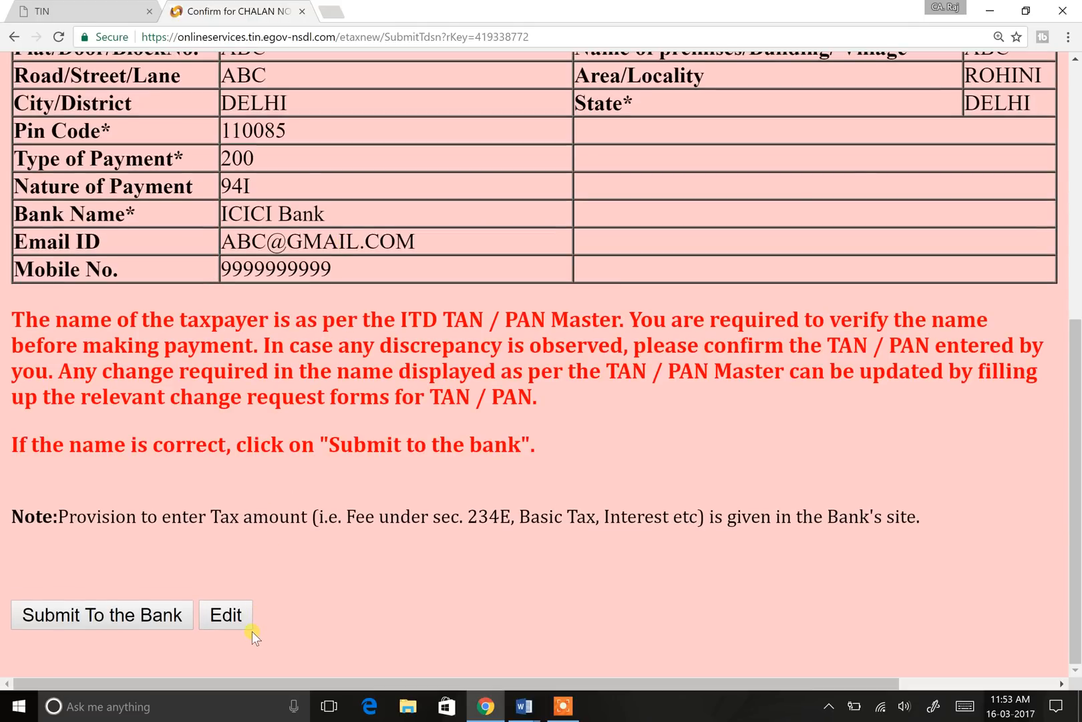
left_click(142, 617)
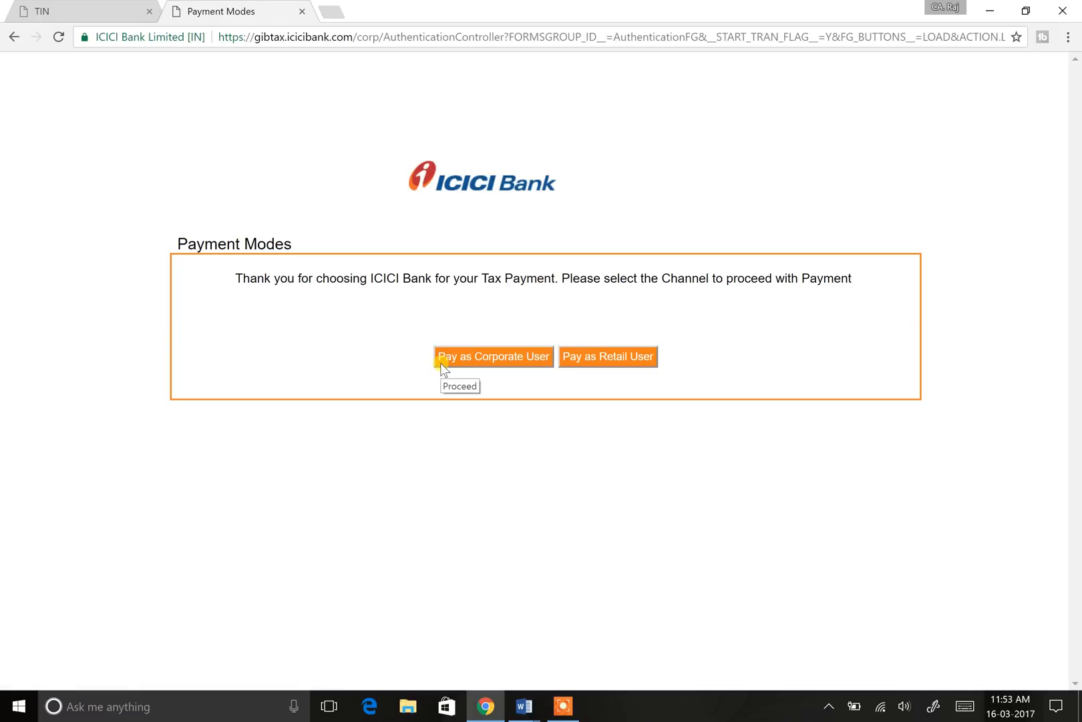
Step: Choose Pay as Retail User and log in to ICICI net banking
left_click(614, 357)
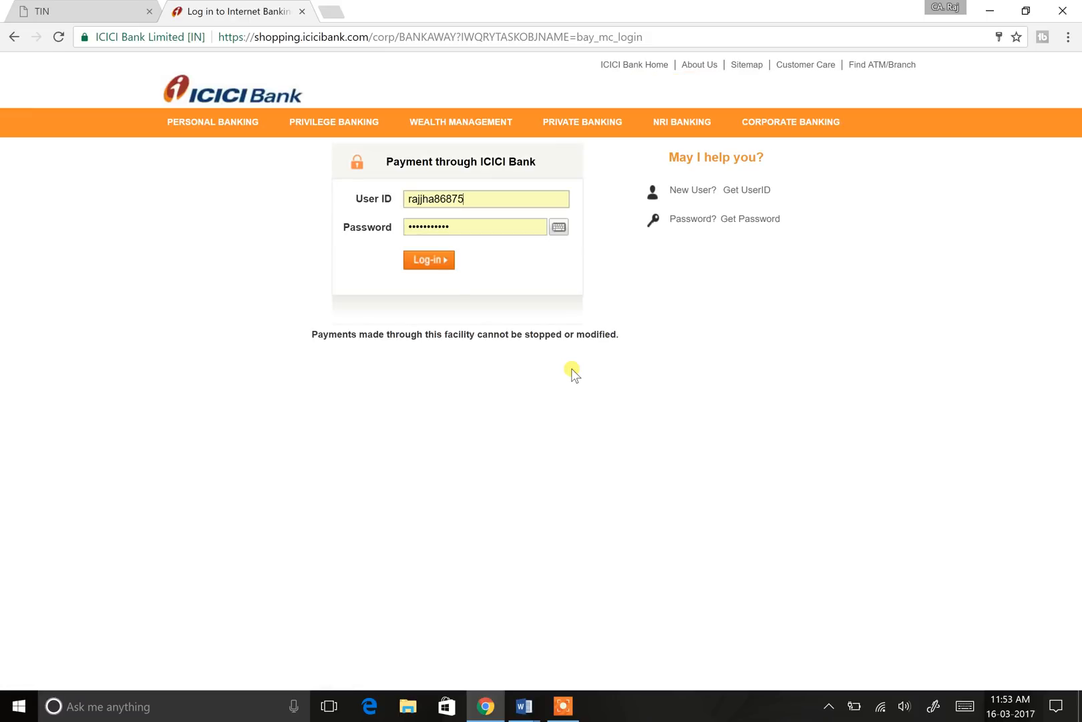
left_click(434, 263)
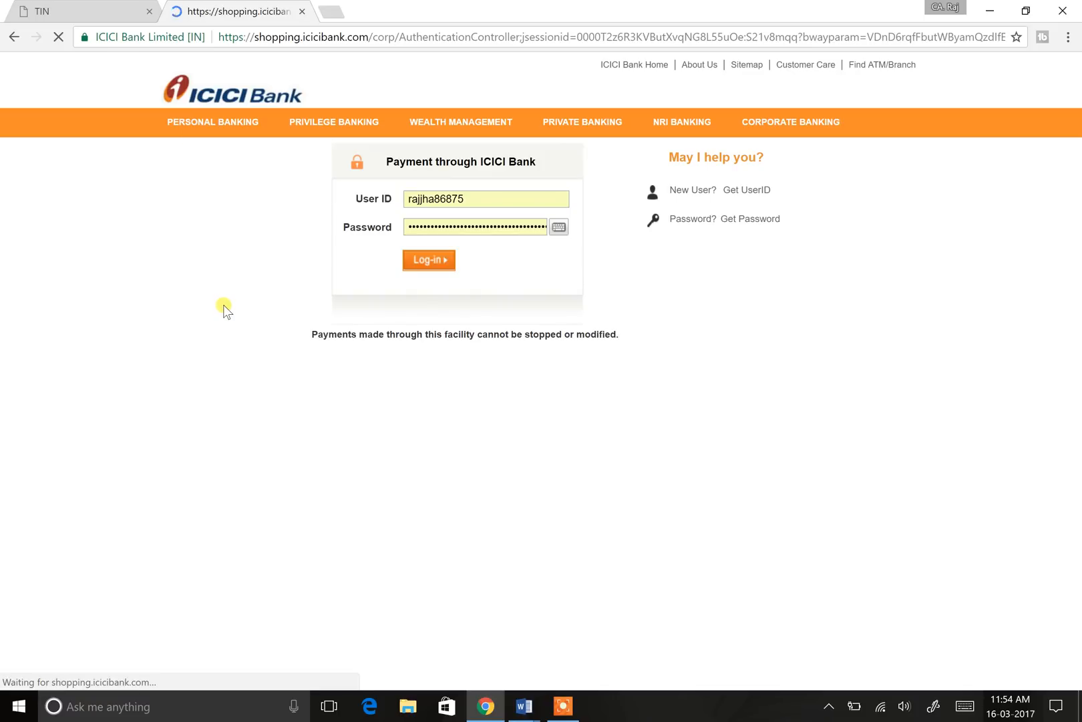
Step: Zoom the Payment to Direct Tax form to 150% and review the pre-filled details, Income Tax and Education cess fields
left_click(101, 9)
left_click(227, 8)
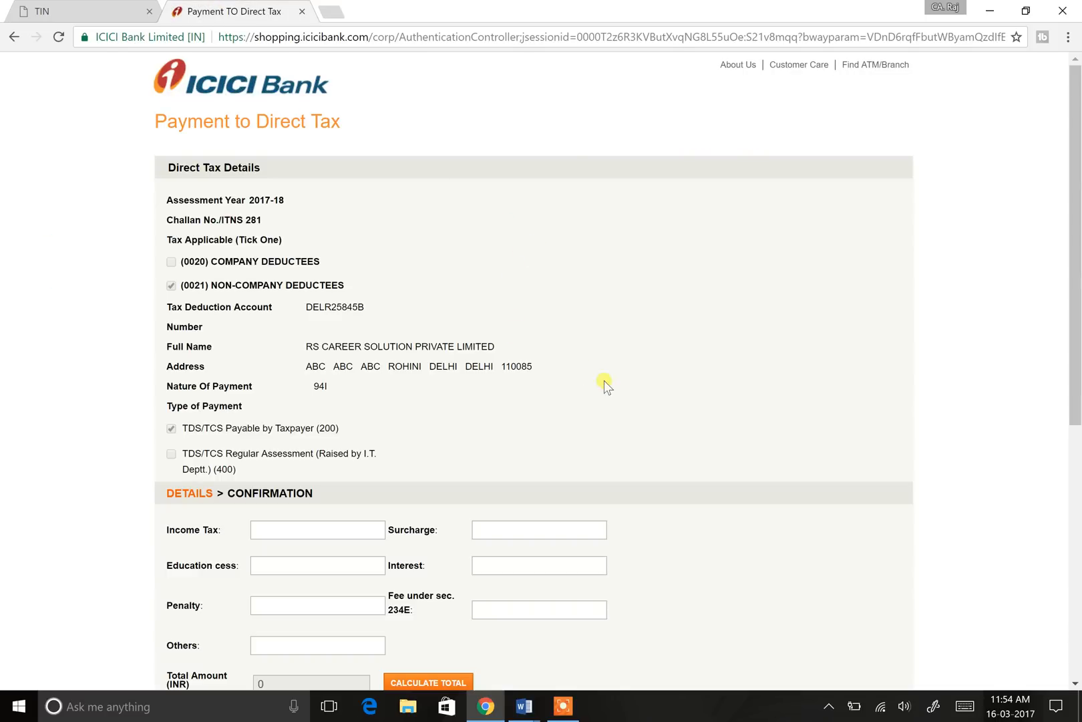
key("ctrl+plus")
key("ctrl+plus")
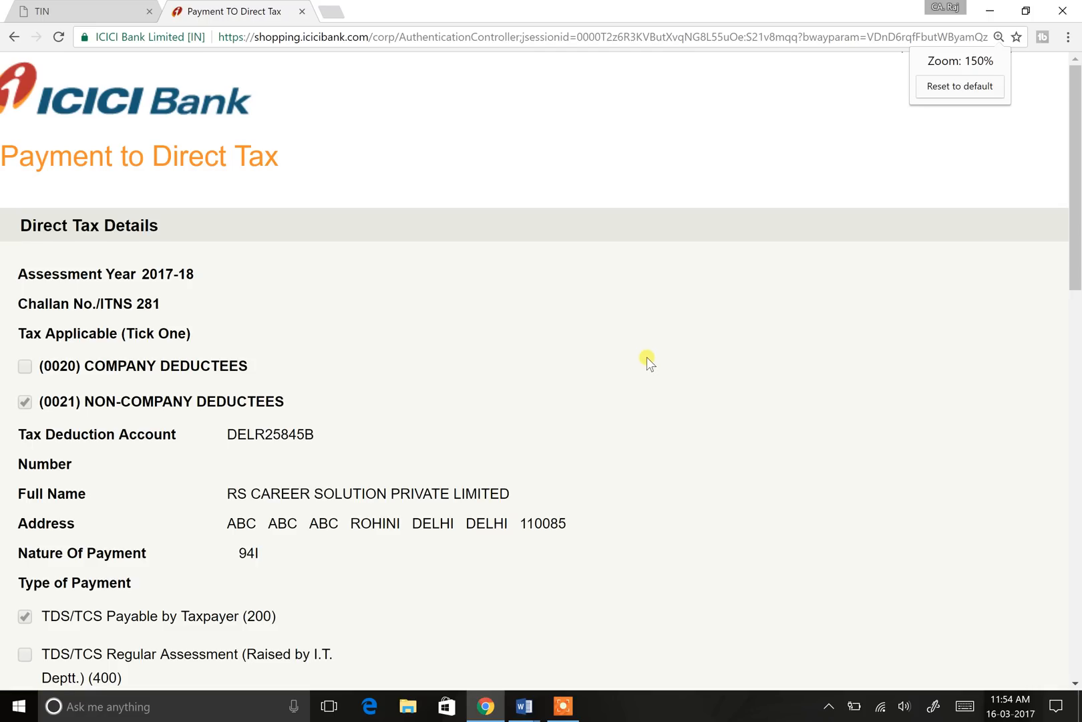
scroll(647, 357, "down", 2)
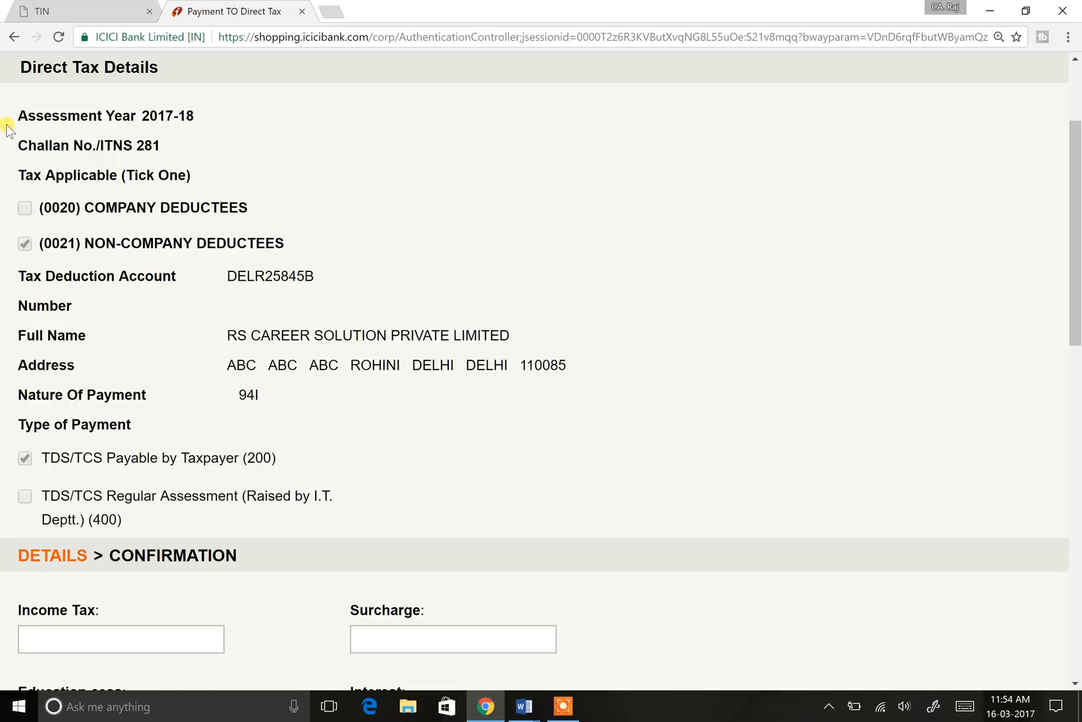
left_click_drag(17, 110, 208, 433)
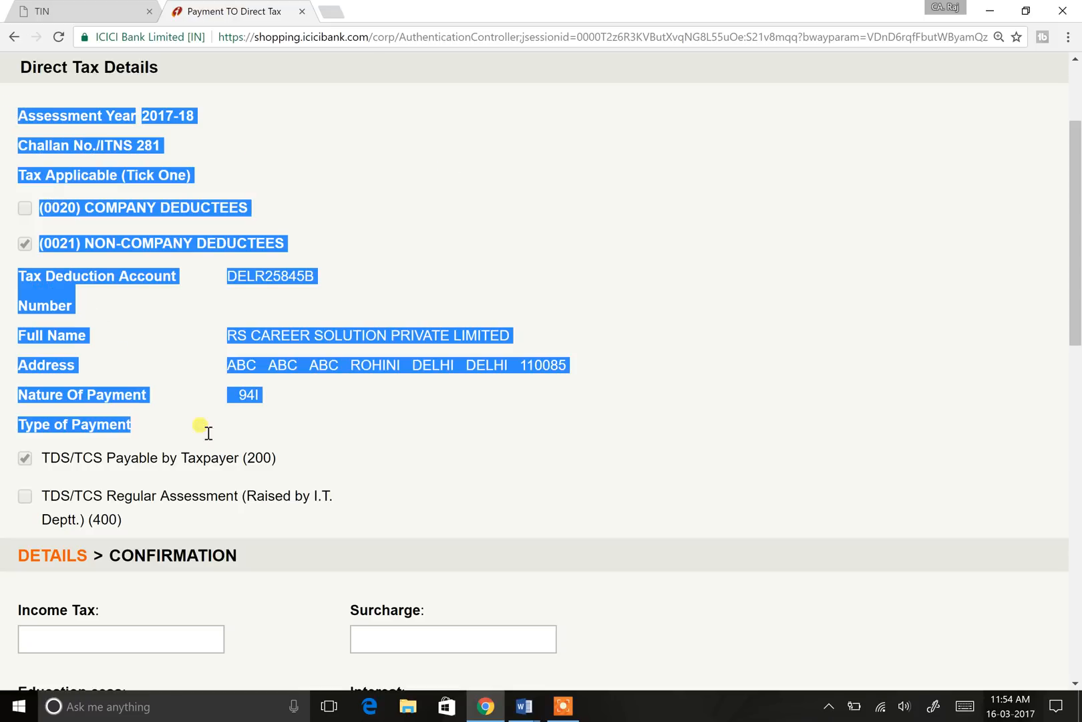
left_click(434, 223)
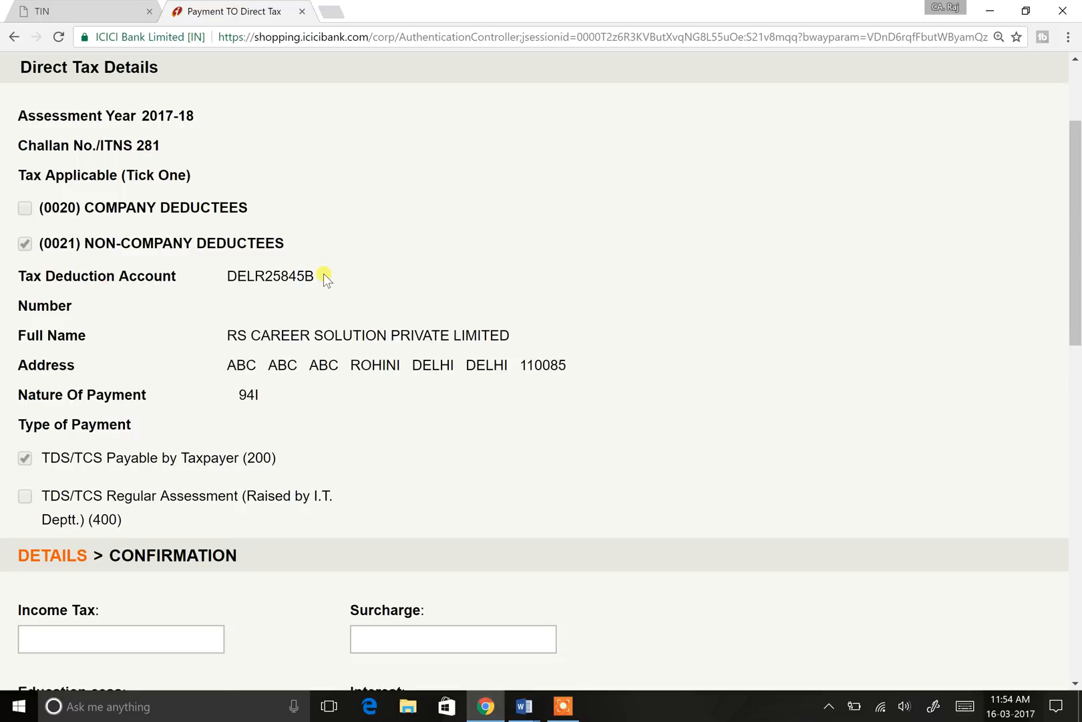
scroll(323, 274, "down", 3)
scroll(323, 273, "down", 2)
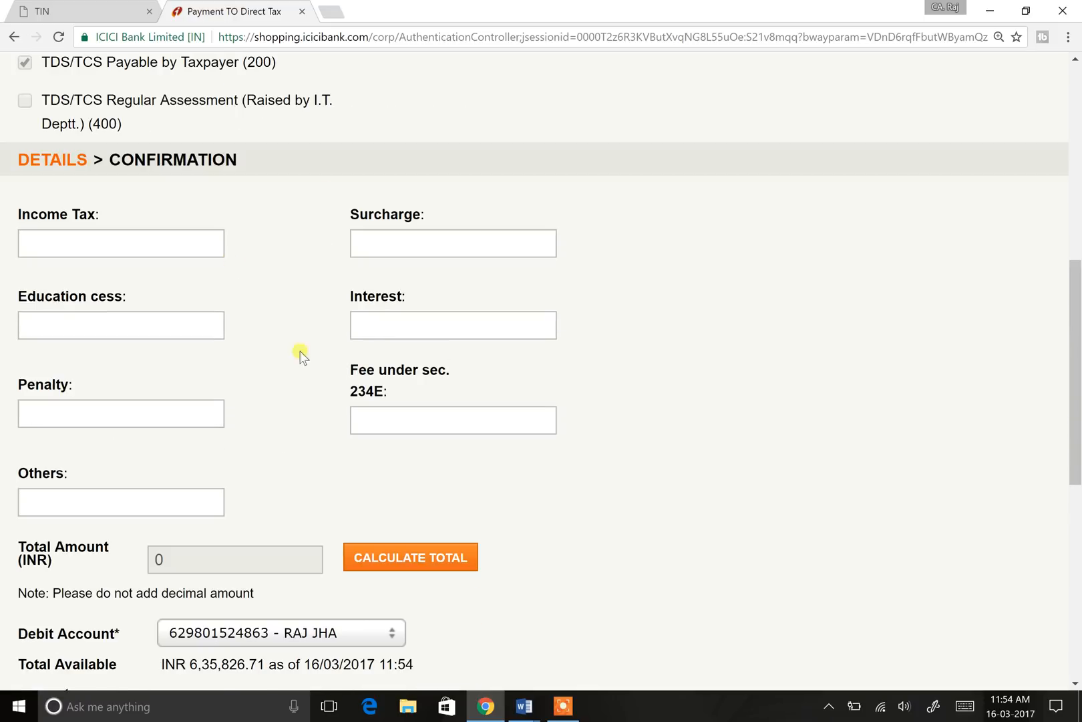
scroll(272, 315, "up", 1)
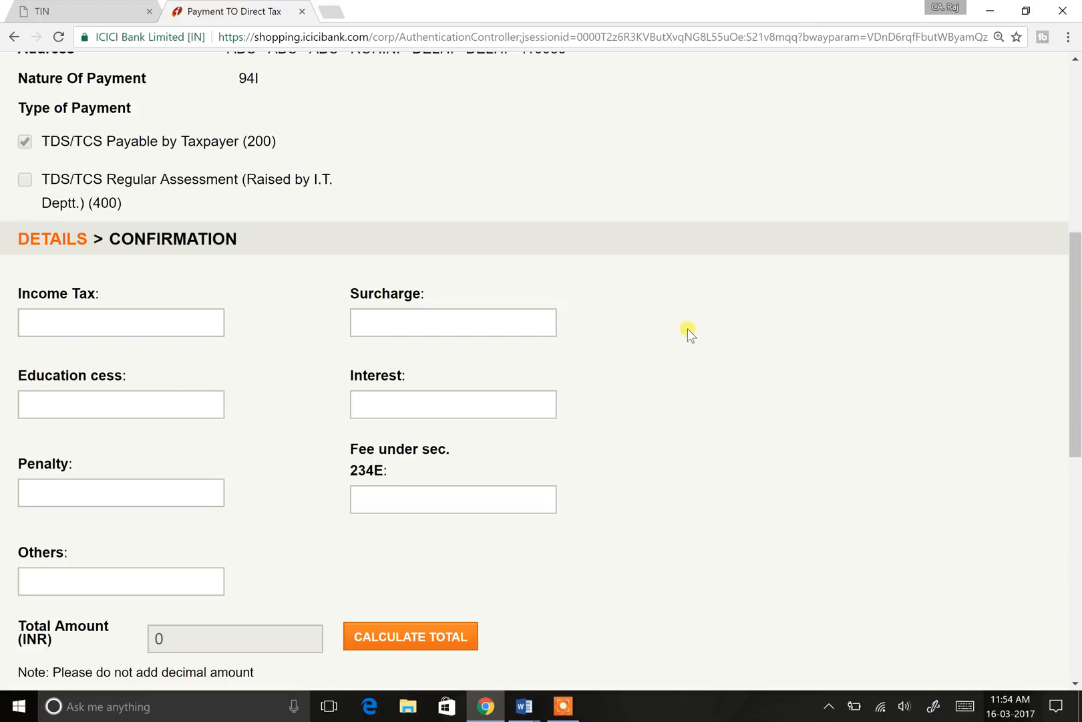
left_click_drag(30, 294, 55, 294)
left_click_drag(78, 376, 106, 376)
Step: Enter 4000 as the Income Tax amount
left_click(306, 413)
type("4000")
left_click(173, 322)
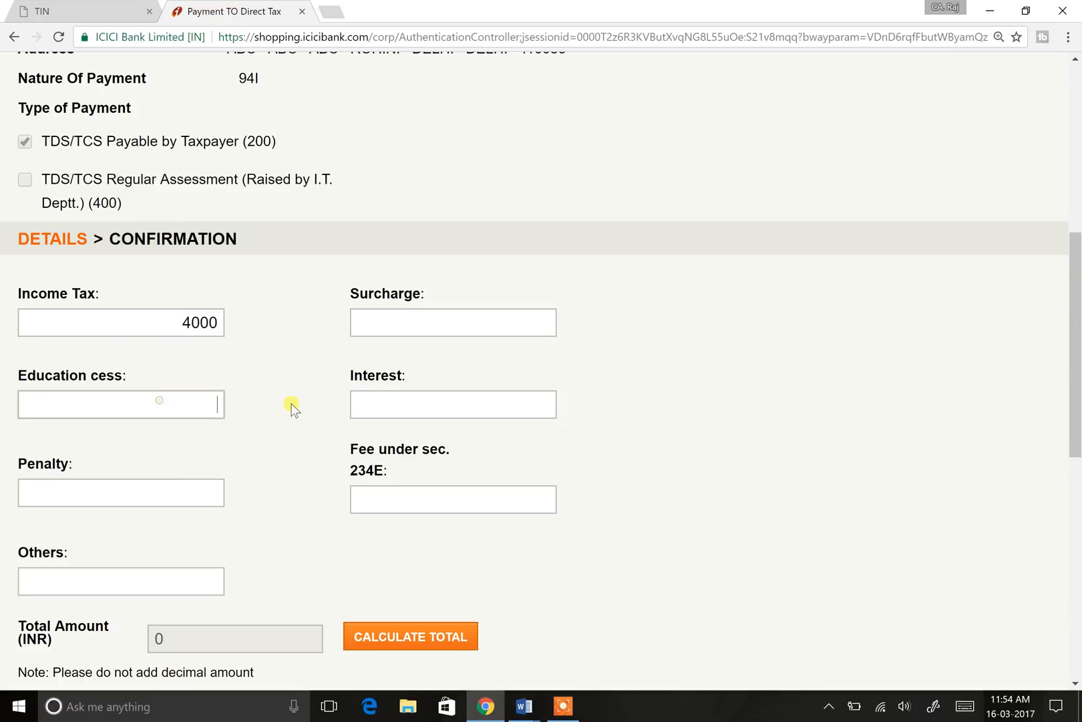
Step: Step through the Surcharge, Interest and Fee fields and calculate a Total Amount of 4000
left_click(416, 319)
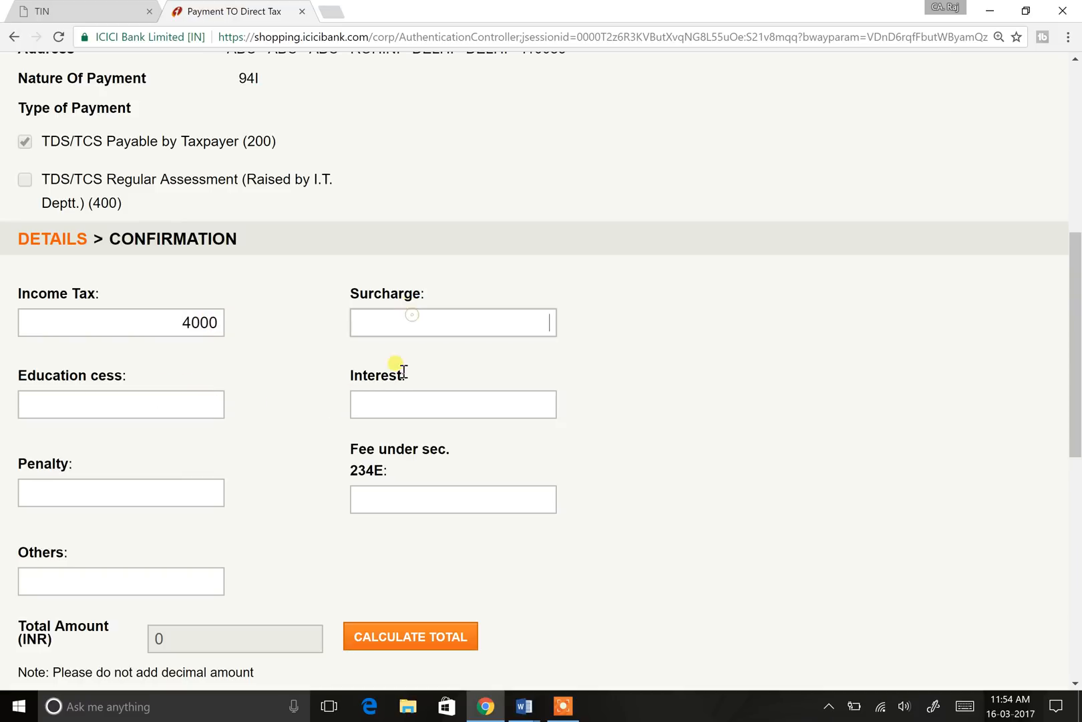
left_click(399, 404)
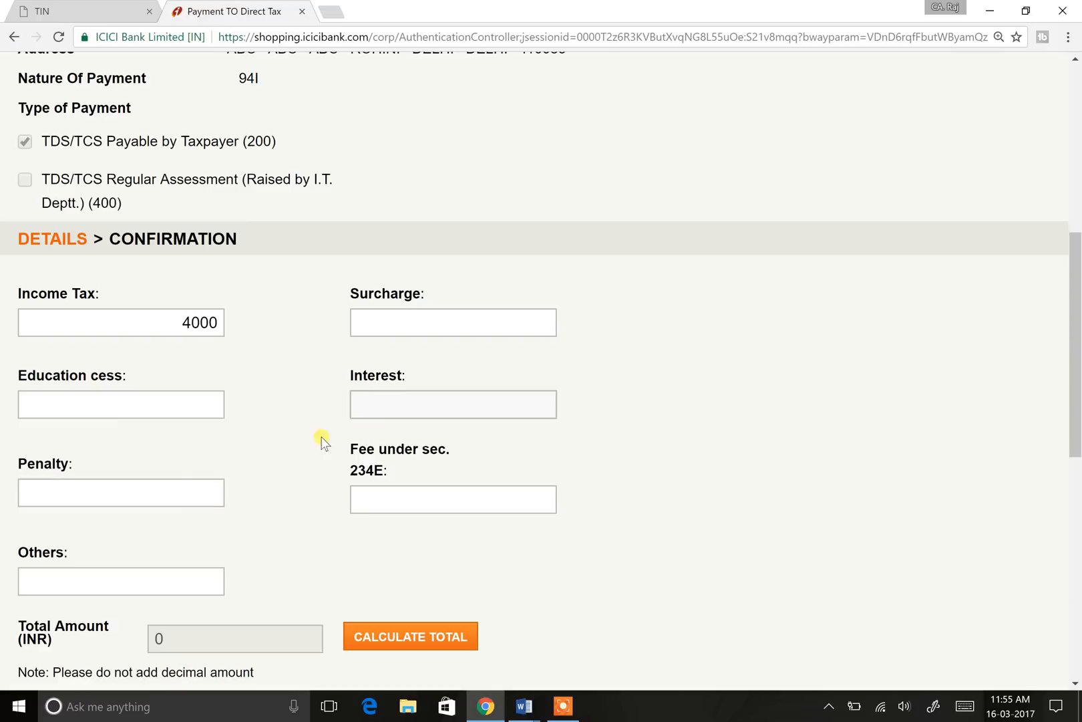
left_click(402, 397)
left_click(391, 495)
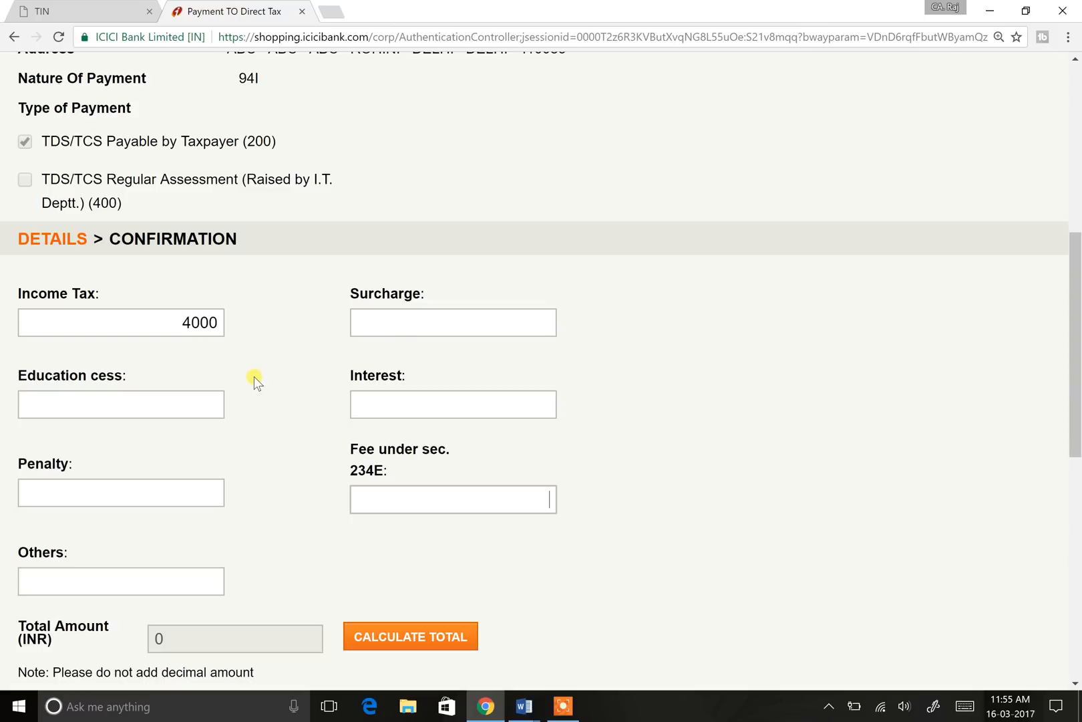
left_click(184, 323)
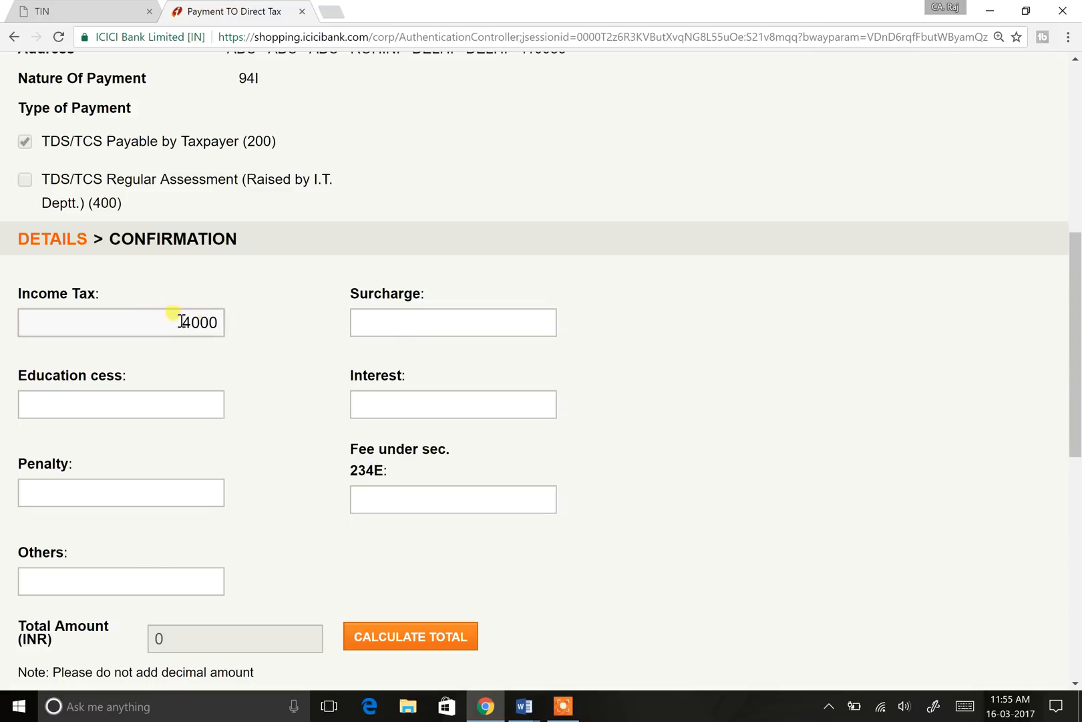
scroll(236, 328, "down", 2)
left_click(399, 479)
scroll(428, 481, "down", 5)
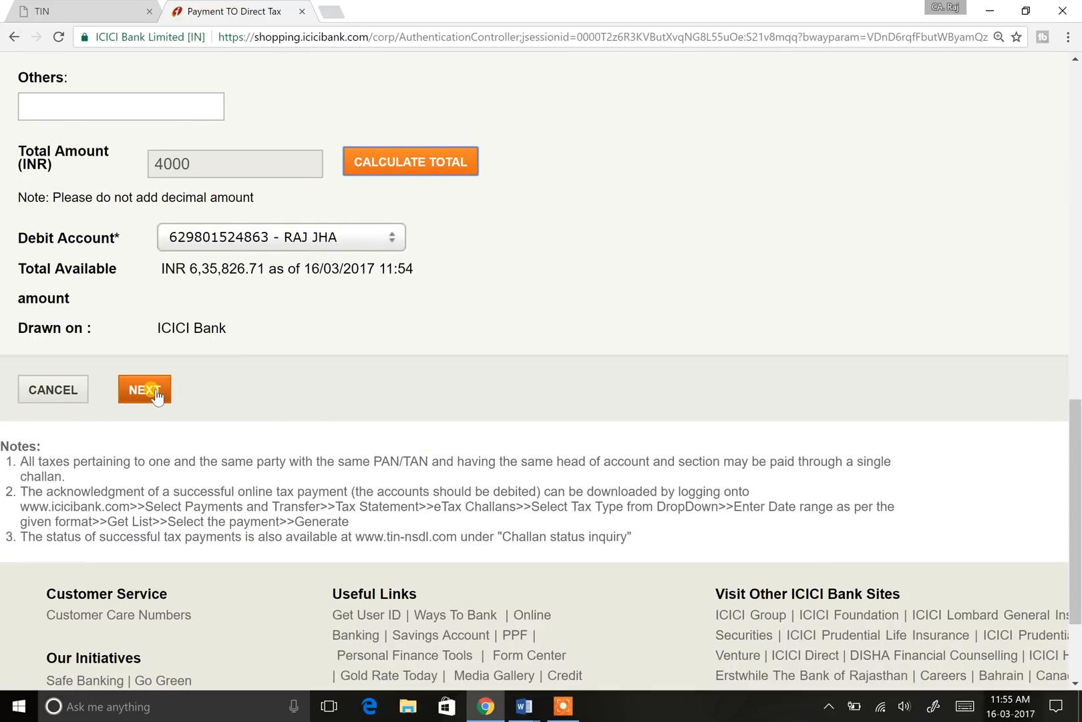
Step: Proceed to the Confirmation page and review the challan details and One Time Password field
left_click(156, 390)
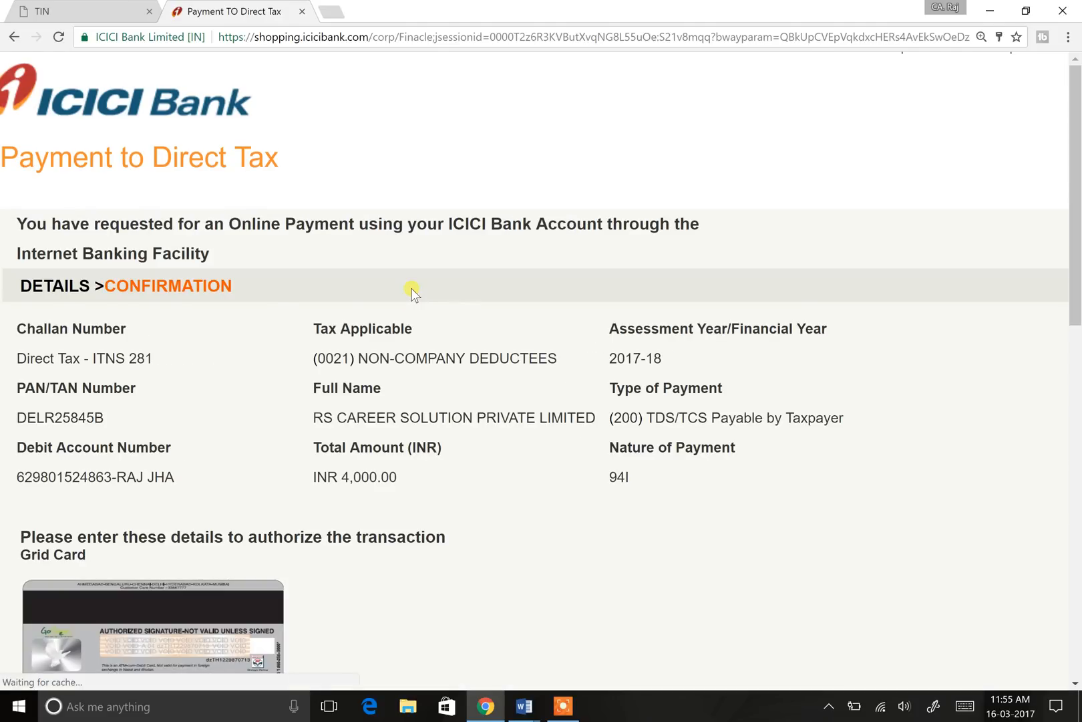
scroll(550, 336, "down", 5)
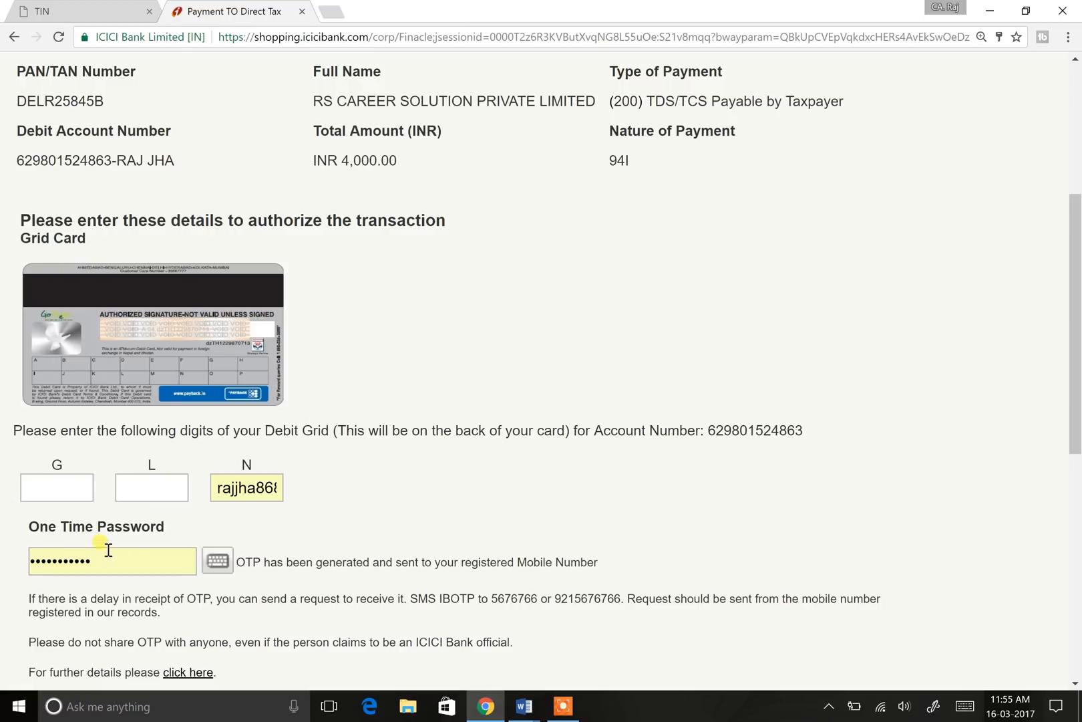
left_click(137, 562)
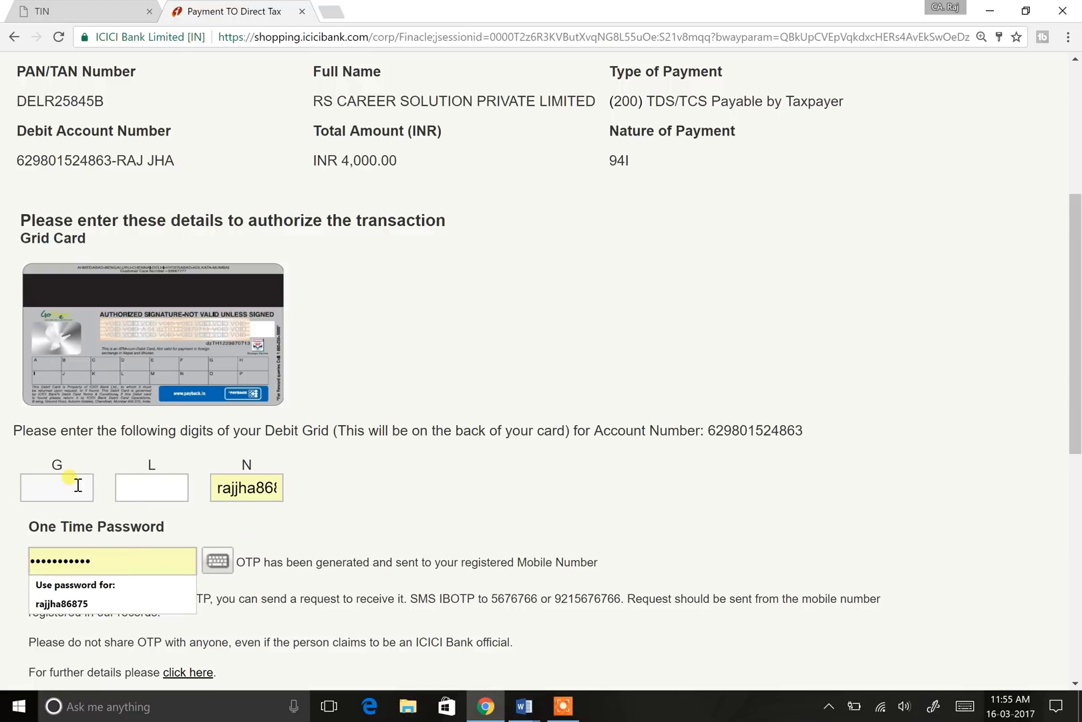
scroll(372, 387, "down", 6)
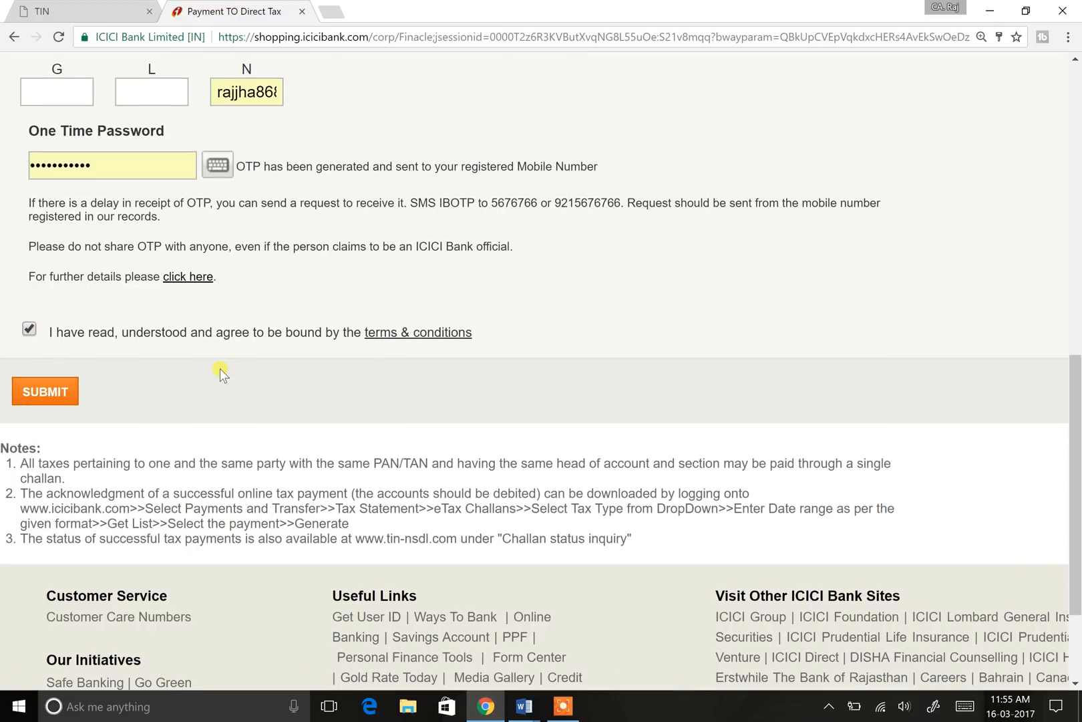
scroll(239, 361, "up", 13)
scroll(238, 361, "down", 7)
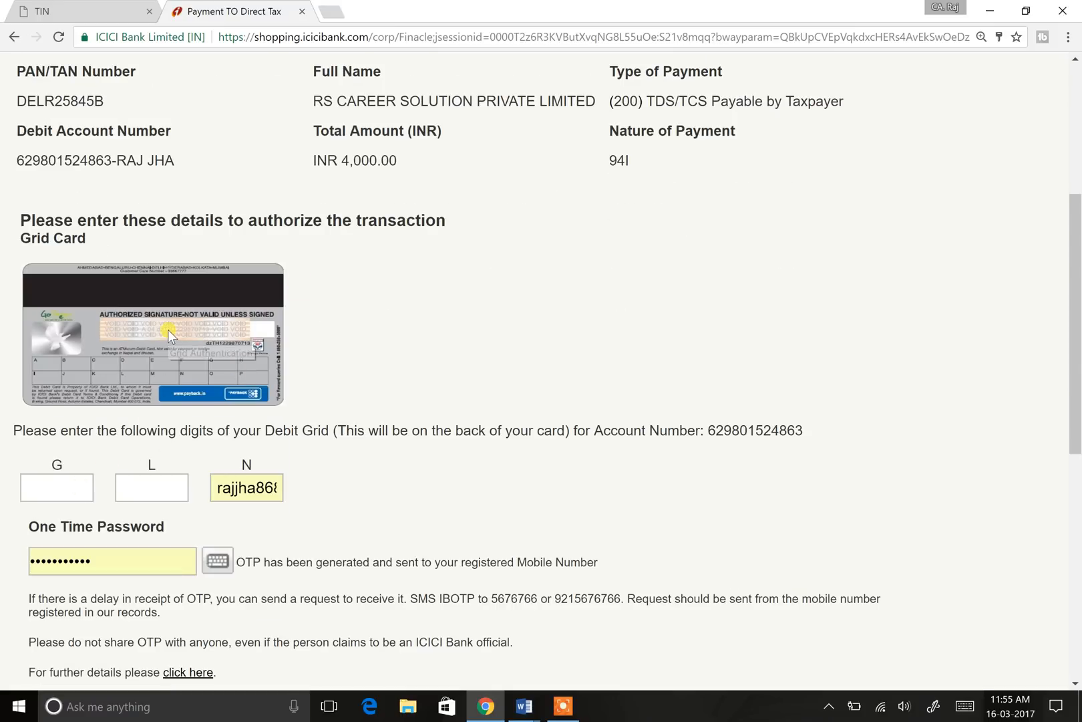
Step: Inspect the N grid digit and One Time Password fields and the SUBMIT area
left_click(231, 487)
left_click(118, 561)
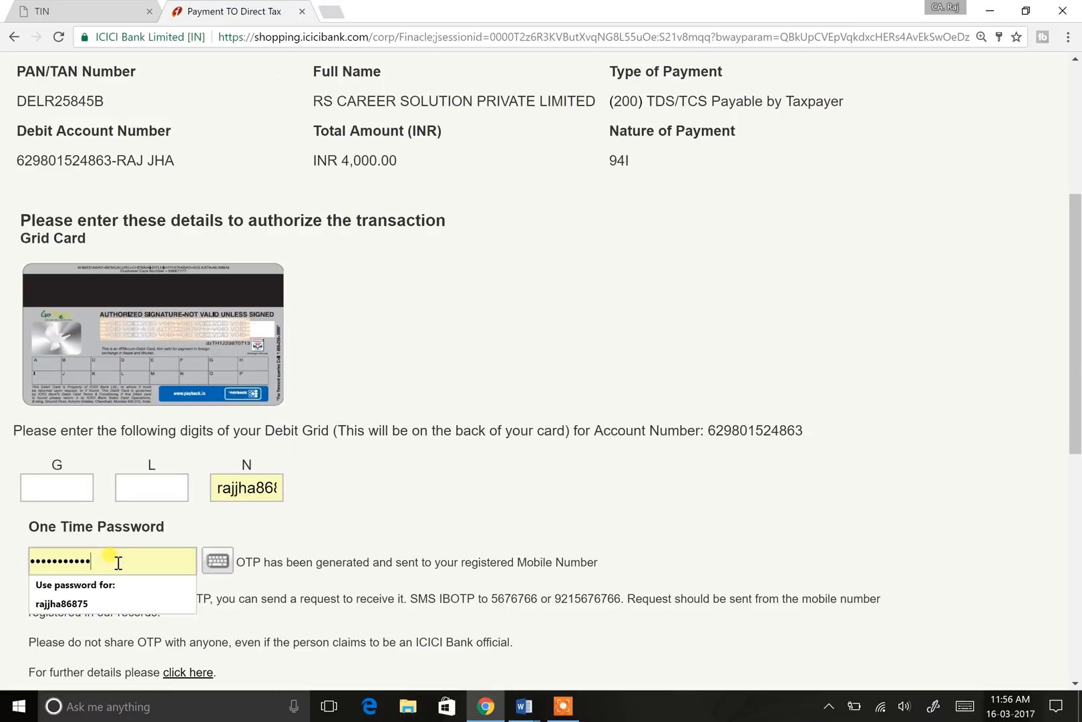
scroll(212, 481, "down", 5)
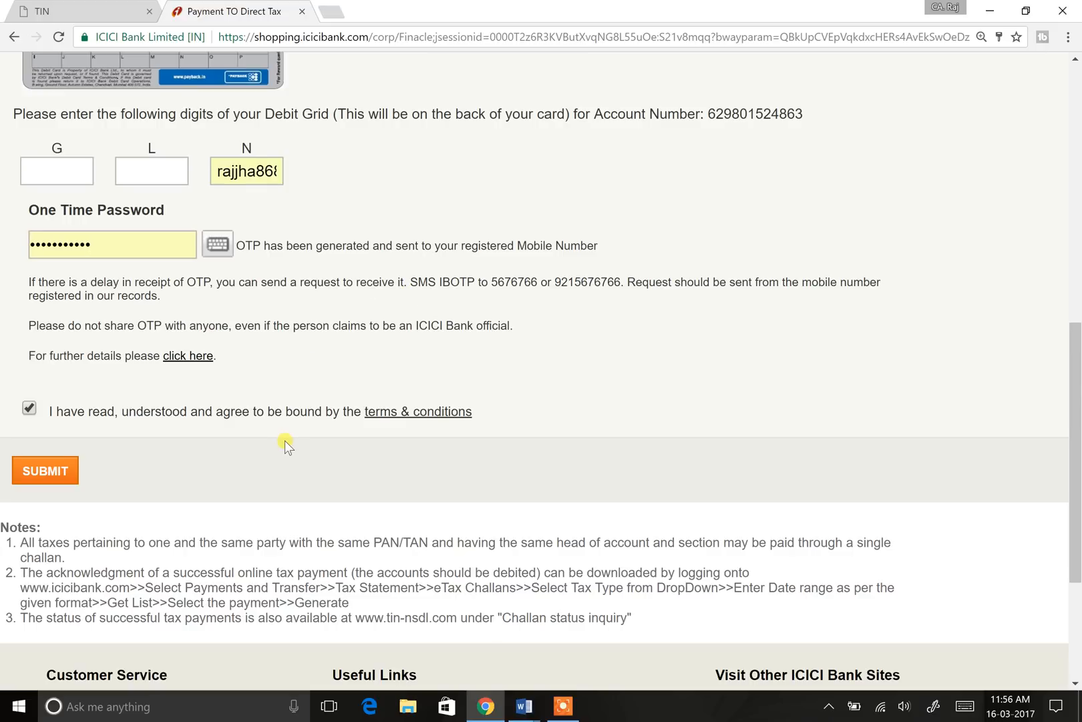
scroll(286, 440, "up", 3)
scroll(285, 440, "up", 5)
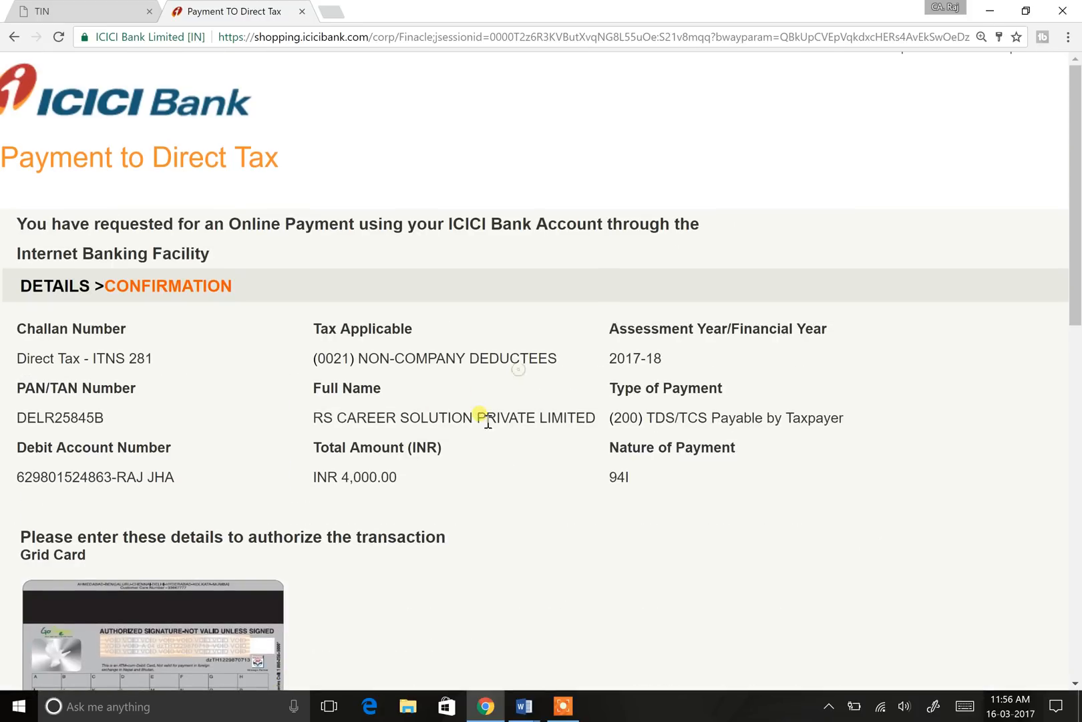
scroll(485, 418, "down", 3)
scroll(379, 241, "up", 3)
Step: Open a new tab and search Bing for 'icici net banking'
left_click(331, 12)
type("IC")
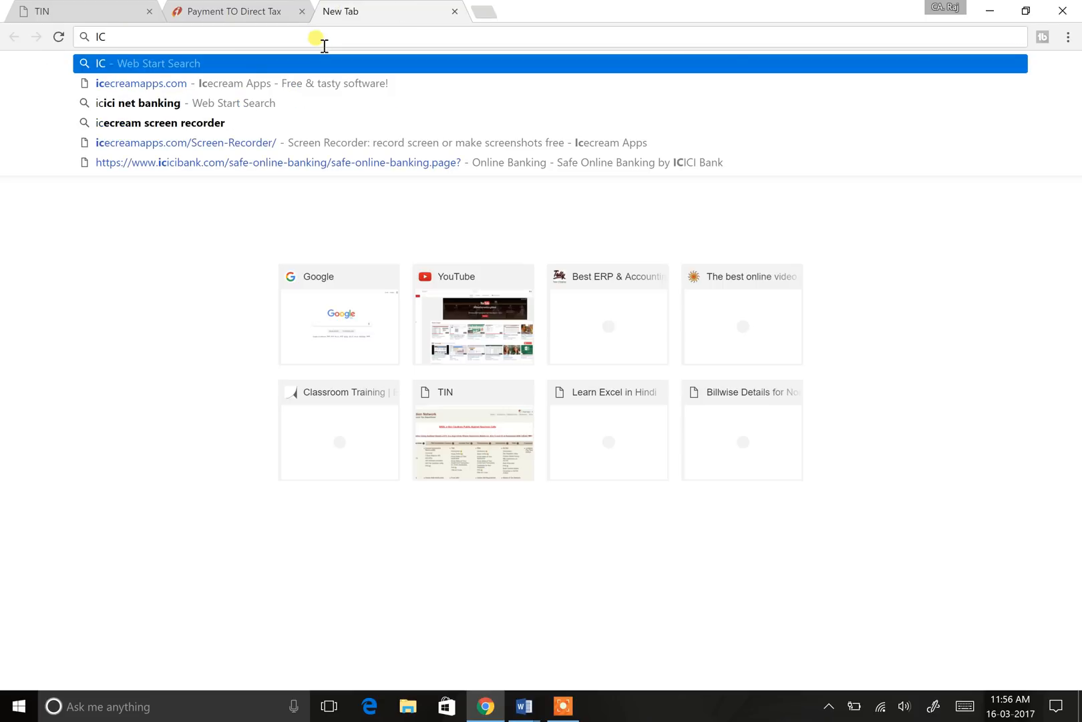
key("Down")
key("Down")
key("Return")
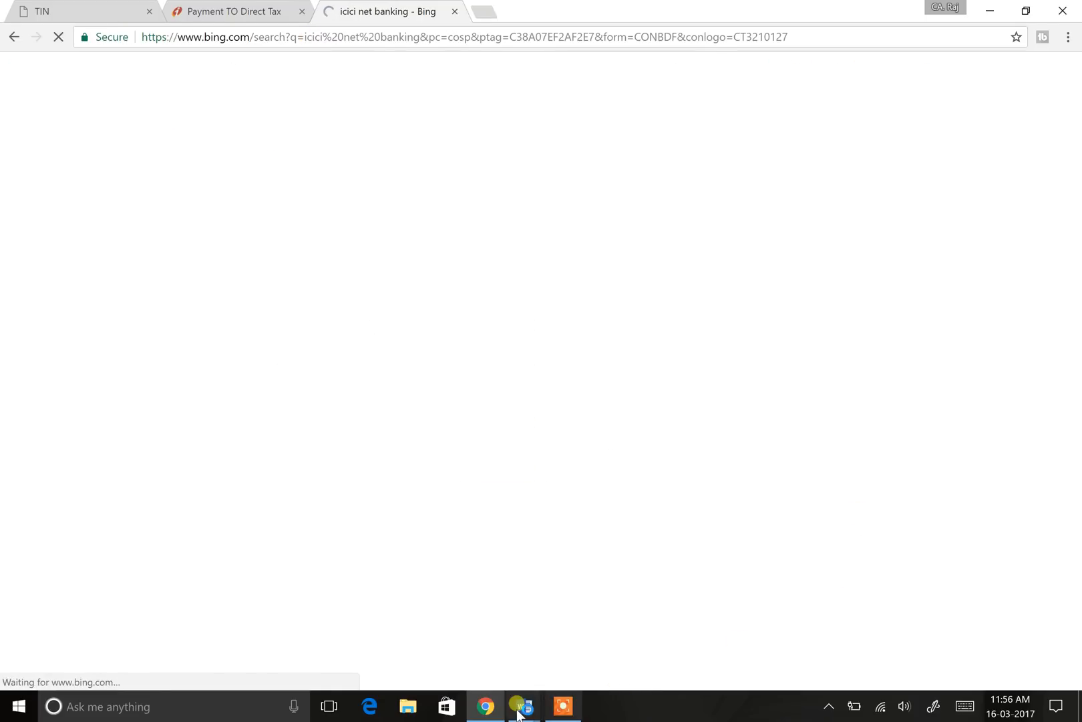
left_click(564, 706)
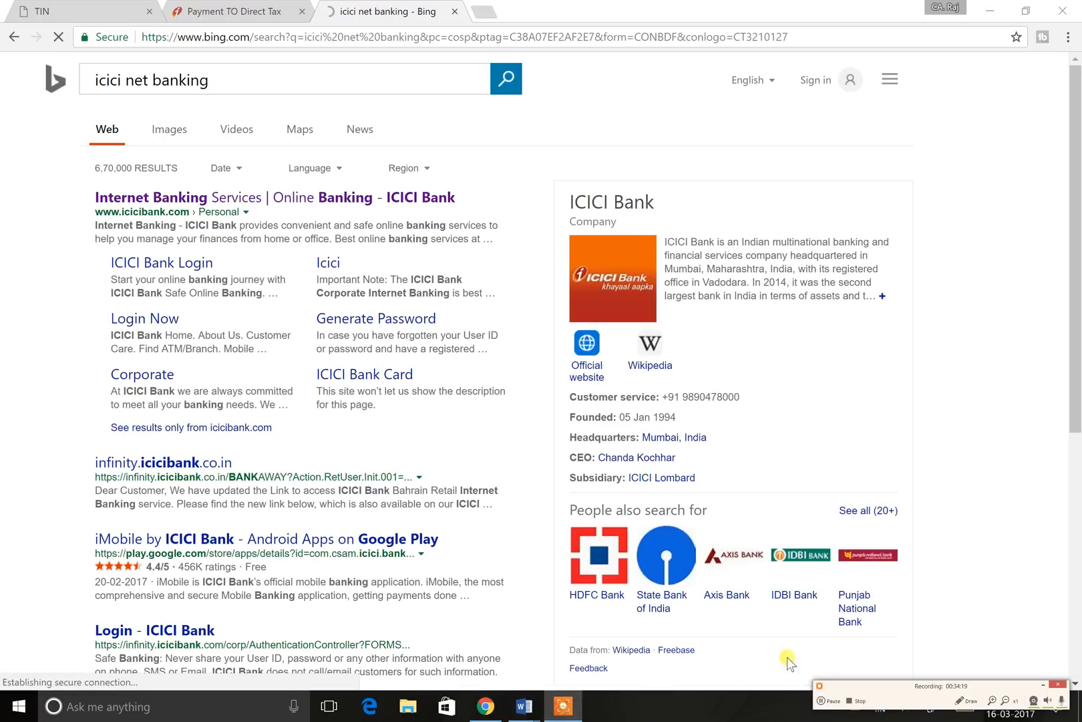
left_click(837, 699)
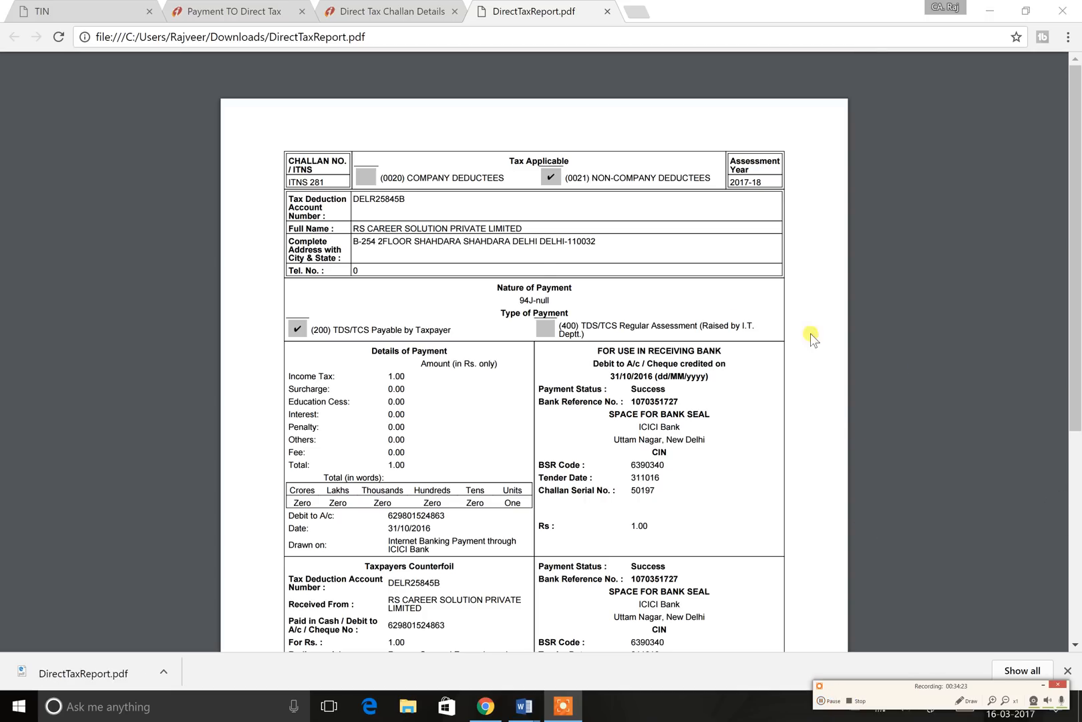
scroll(416, 361, "up", 1)
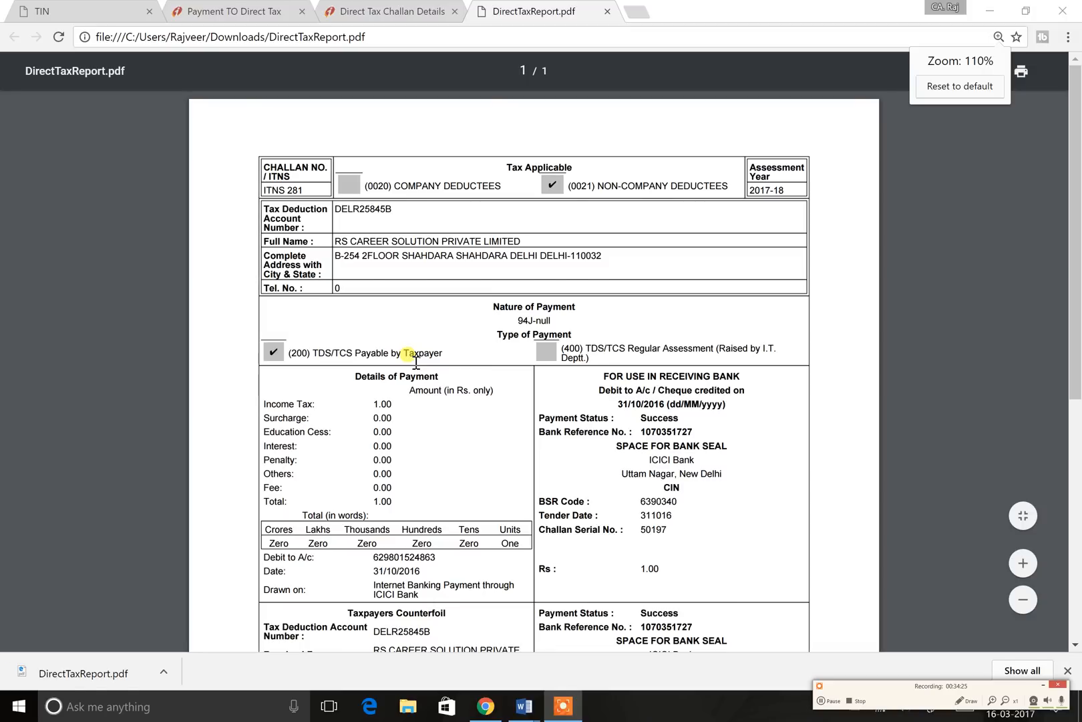
scroll(415, 354, "up", 1)
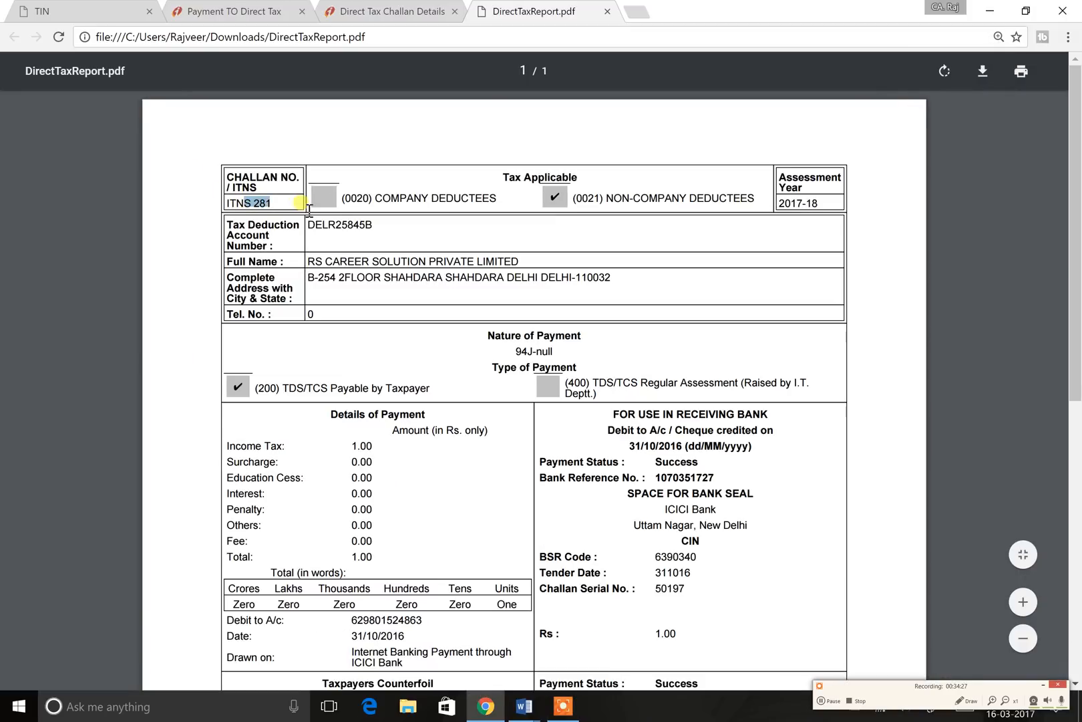
scroll(435, 198, "down", 2)
left_click_drag(351, 288, 386, 288)
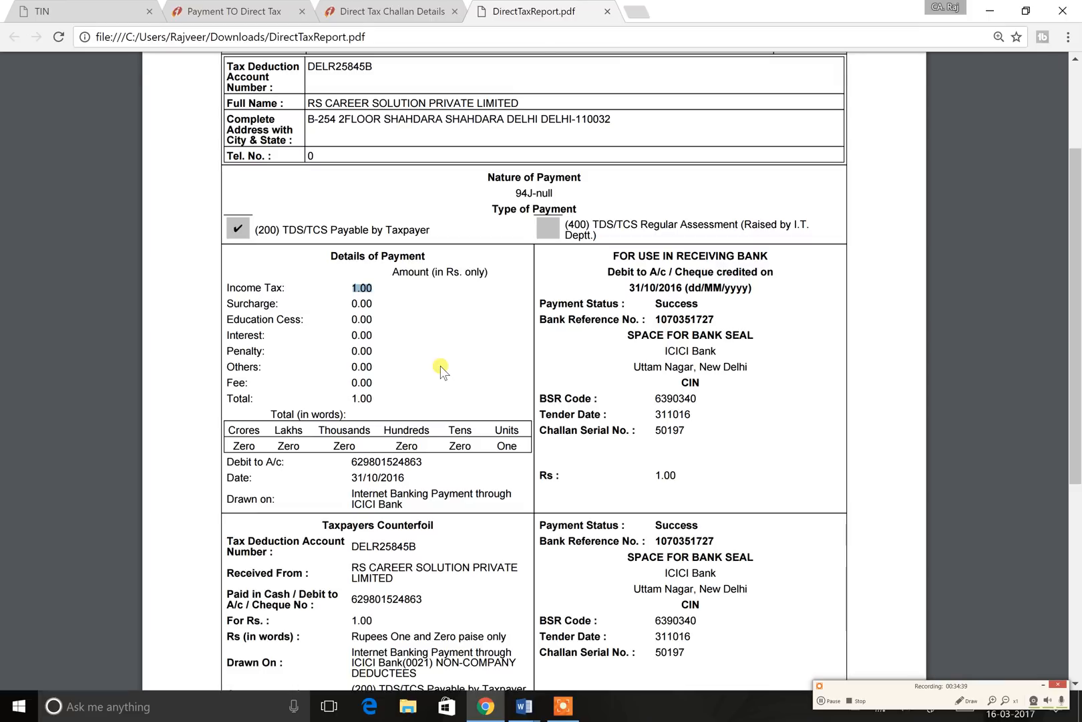
key("ctrl+plus")
key("ctrl+plus")
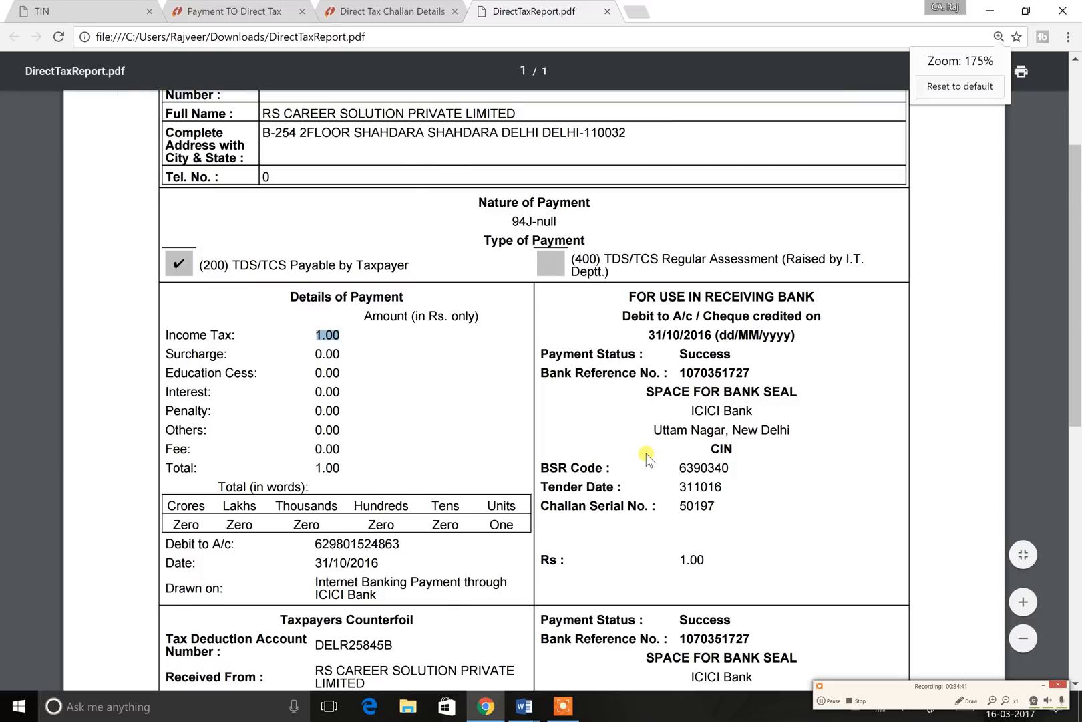
key("ctrl+plus")
scroll(658, 406, "down", 3)
left_click_drag(567, 221, 783, 223)
left_click_drag(566, 246, 780, 271)
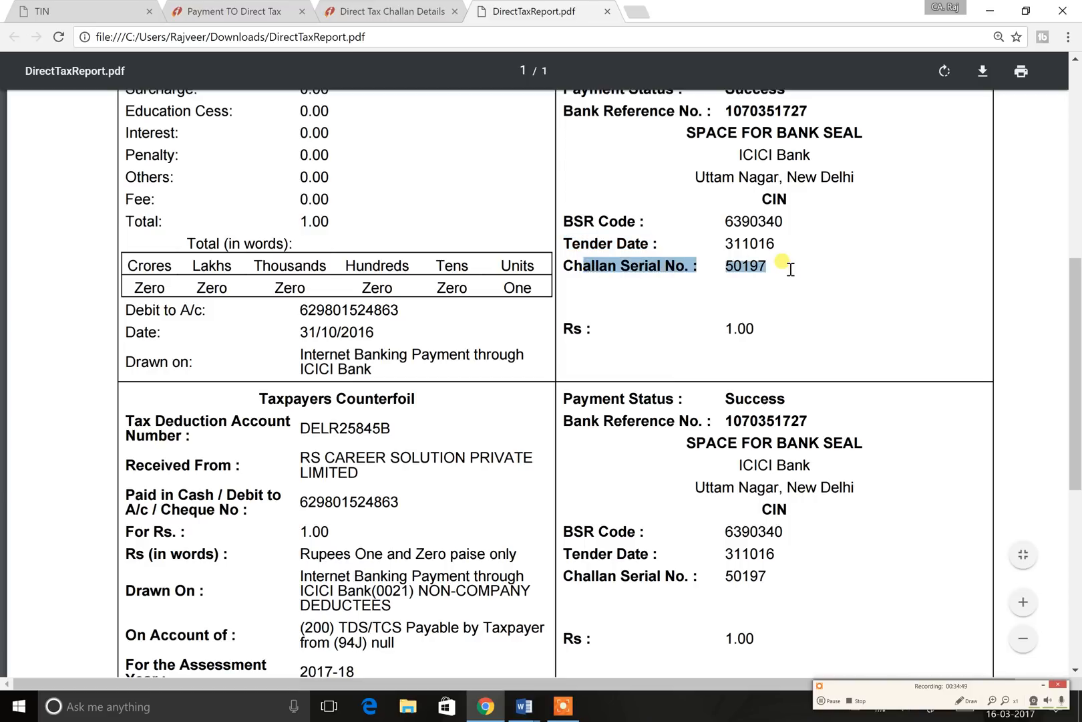
left_click(670, 302)
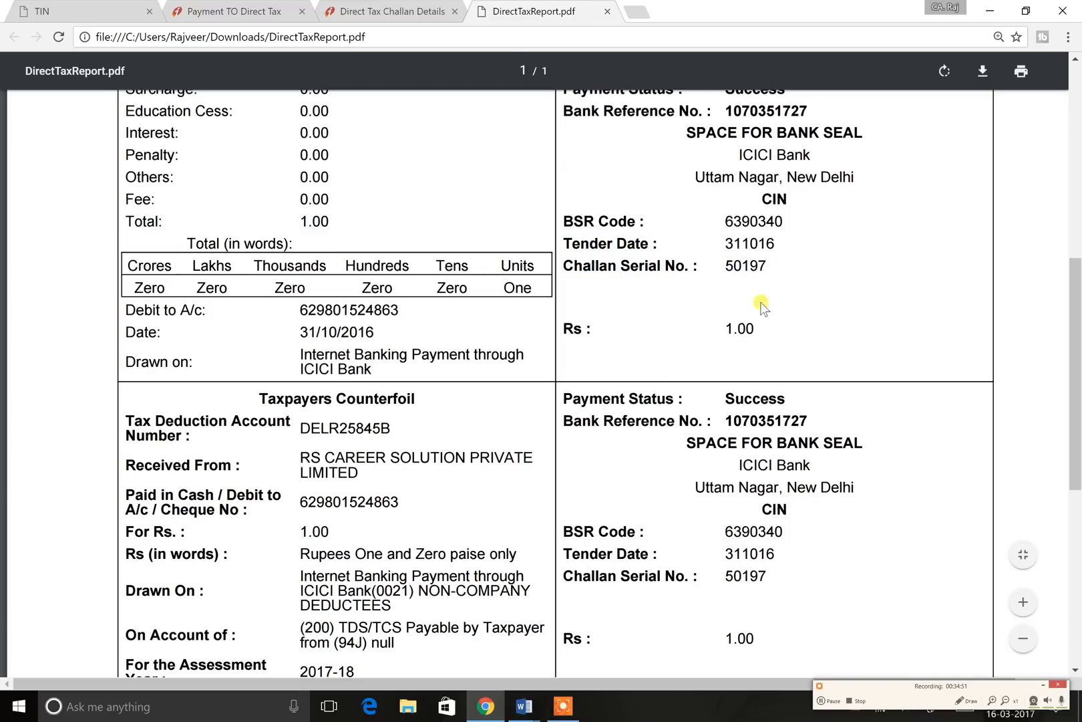
triple_click(593, 267)
left_click_drag(297, 222, 346, 222)
scroll(401, 338, "up", 5)
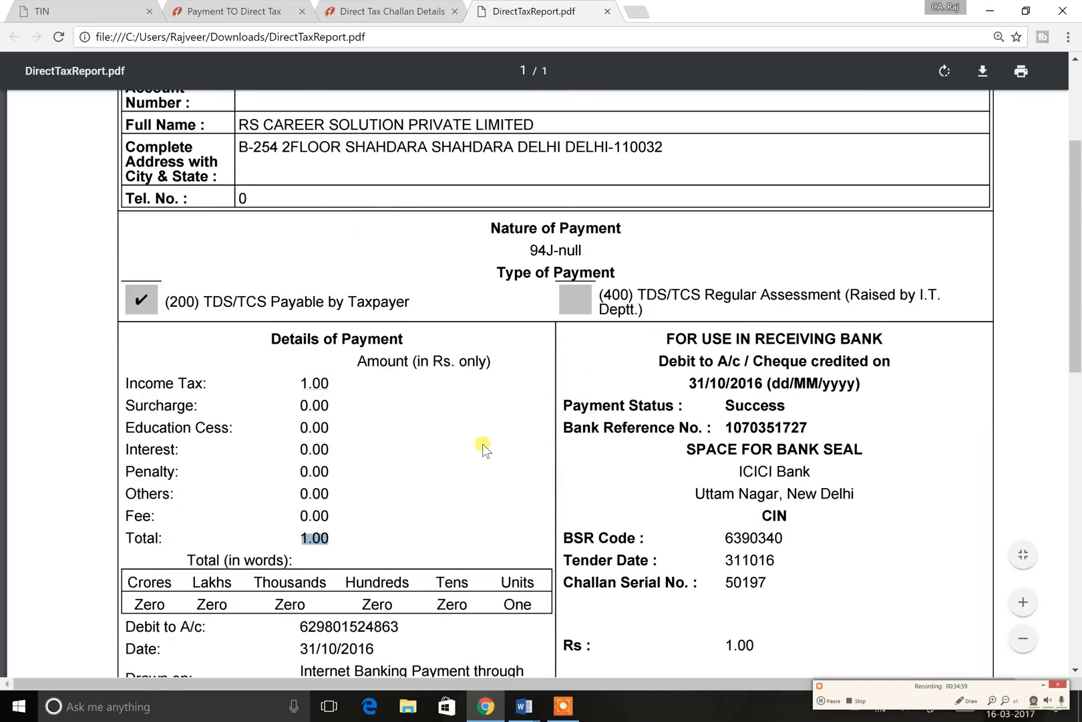
scroll(483, 447, "up", 3)
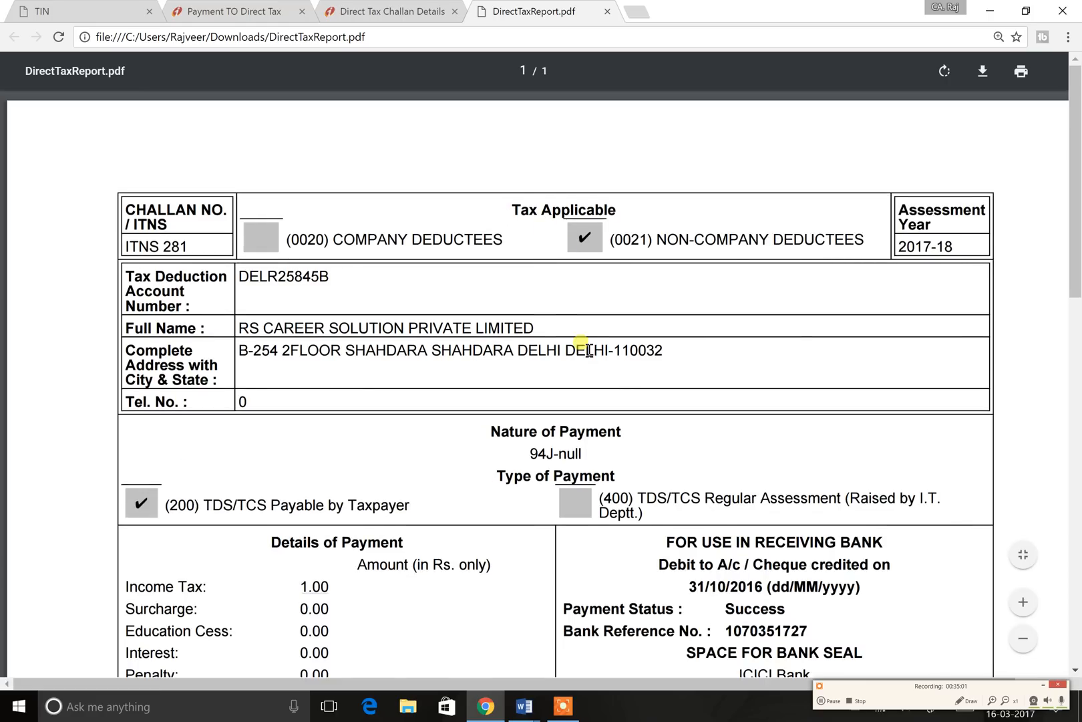
scroll(588, 349, "down", 14)
scroll(588, 349, "up", 7)
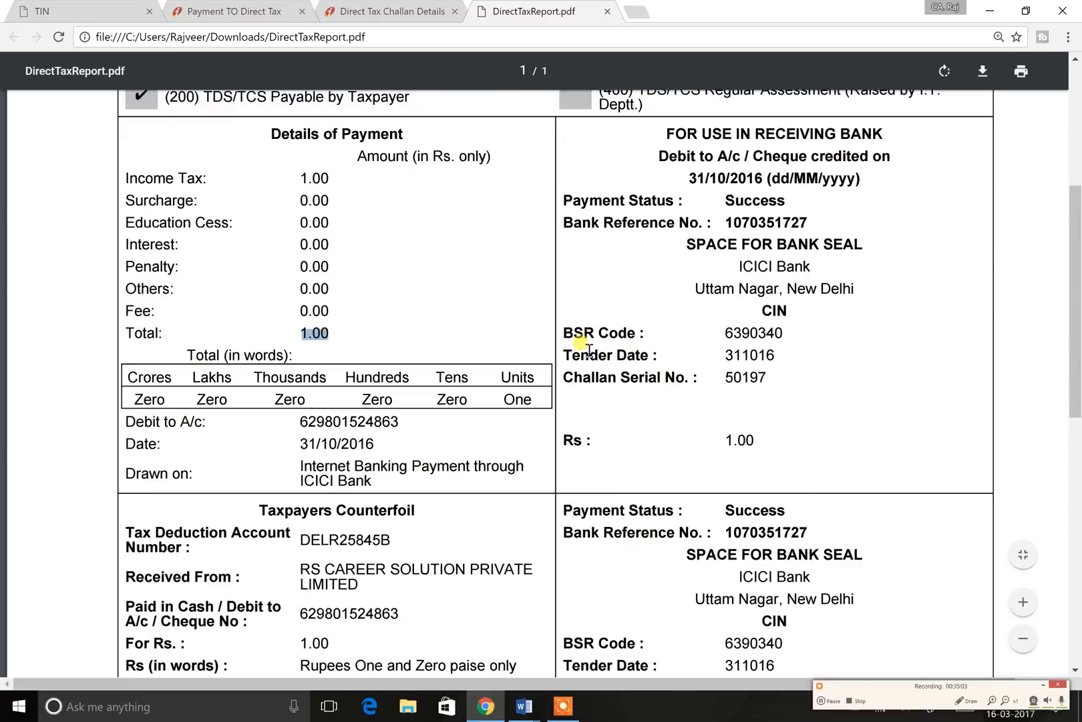
scroll(588, 350, "up", 6)
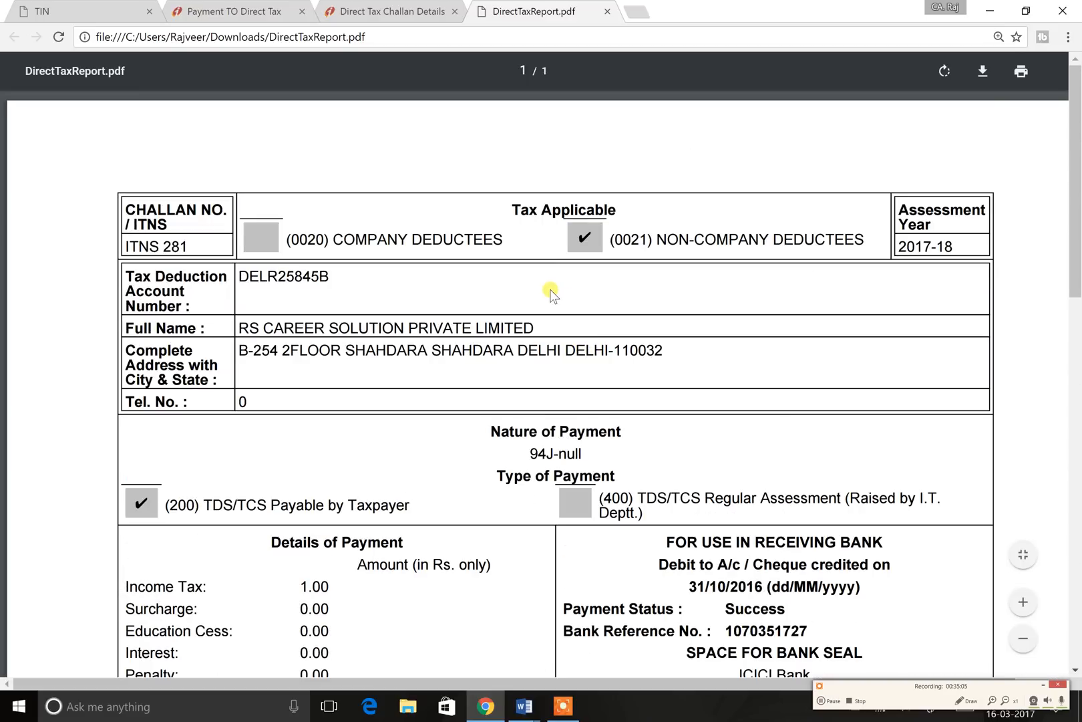